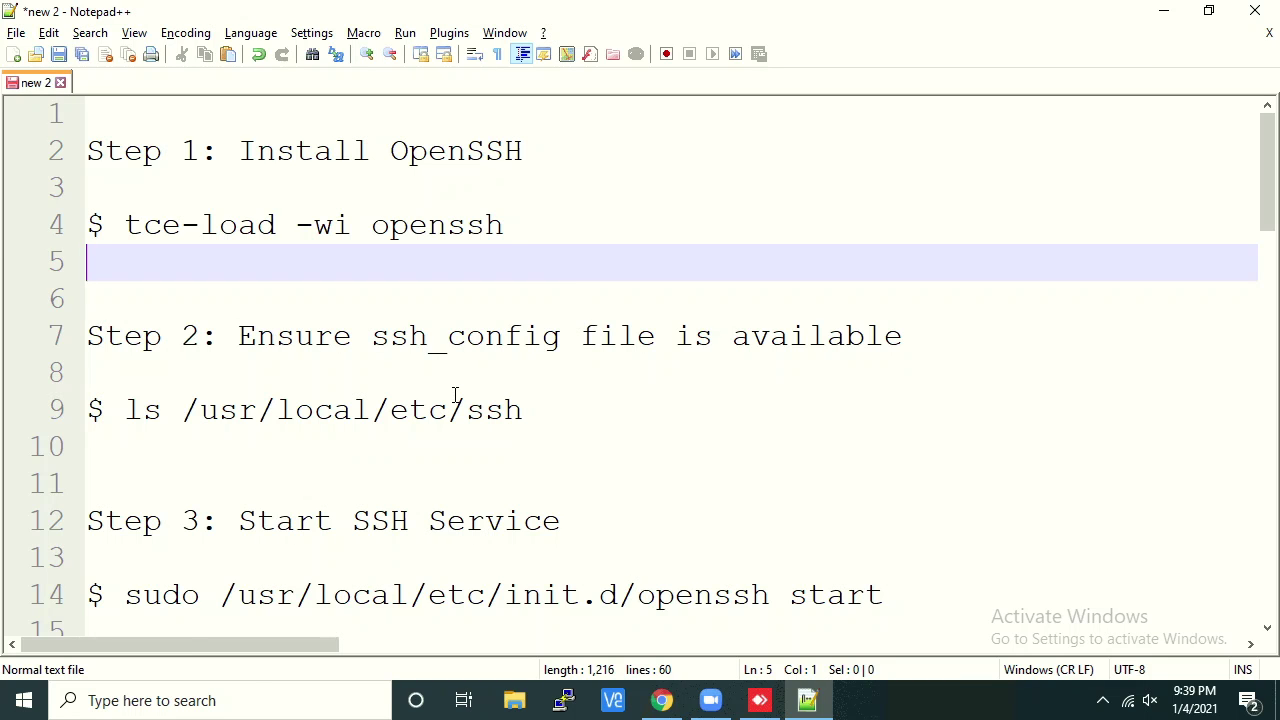
Open the lower Linux node's Tiny Core console from the EVE-NG topology and launch a terminal
scroll(450, 390, "down", 14)
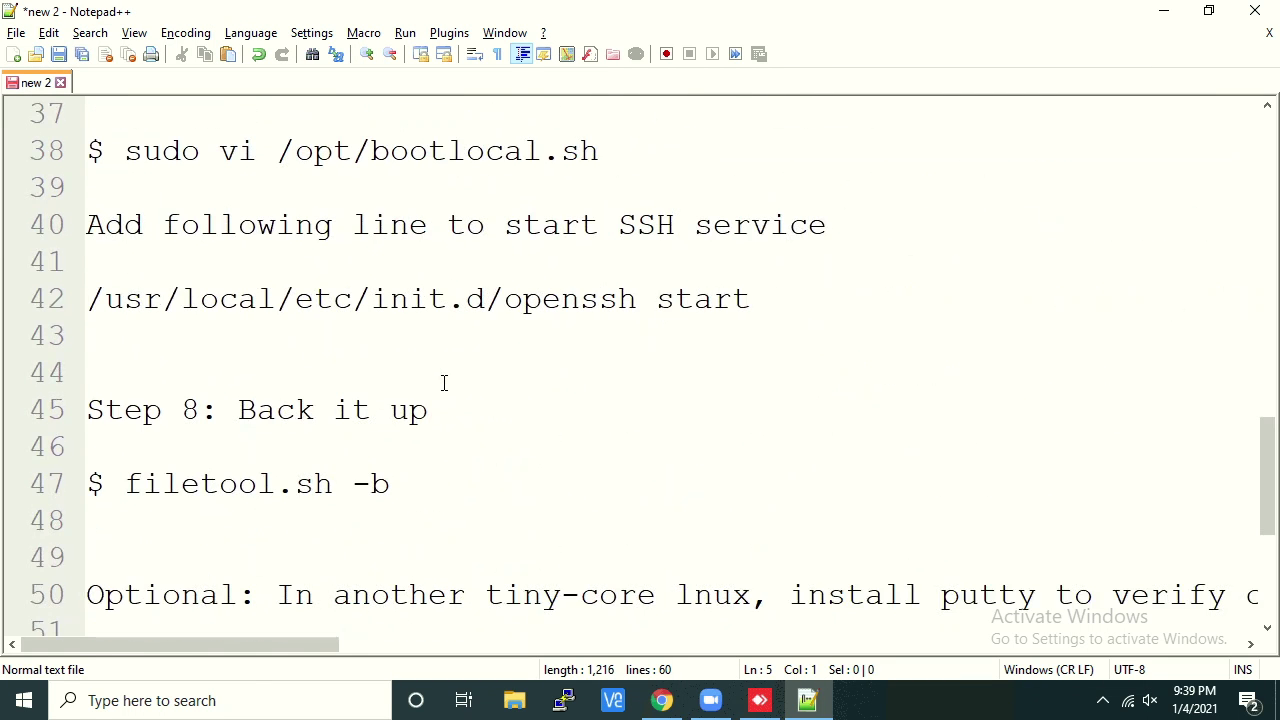
scroll(444, 383, "down", 2)
scroll(444, 383, "up", 15)
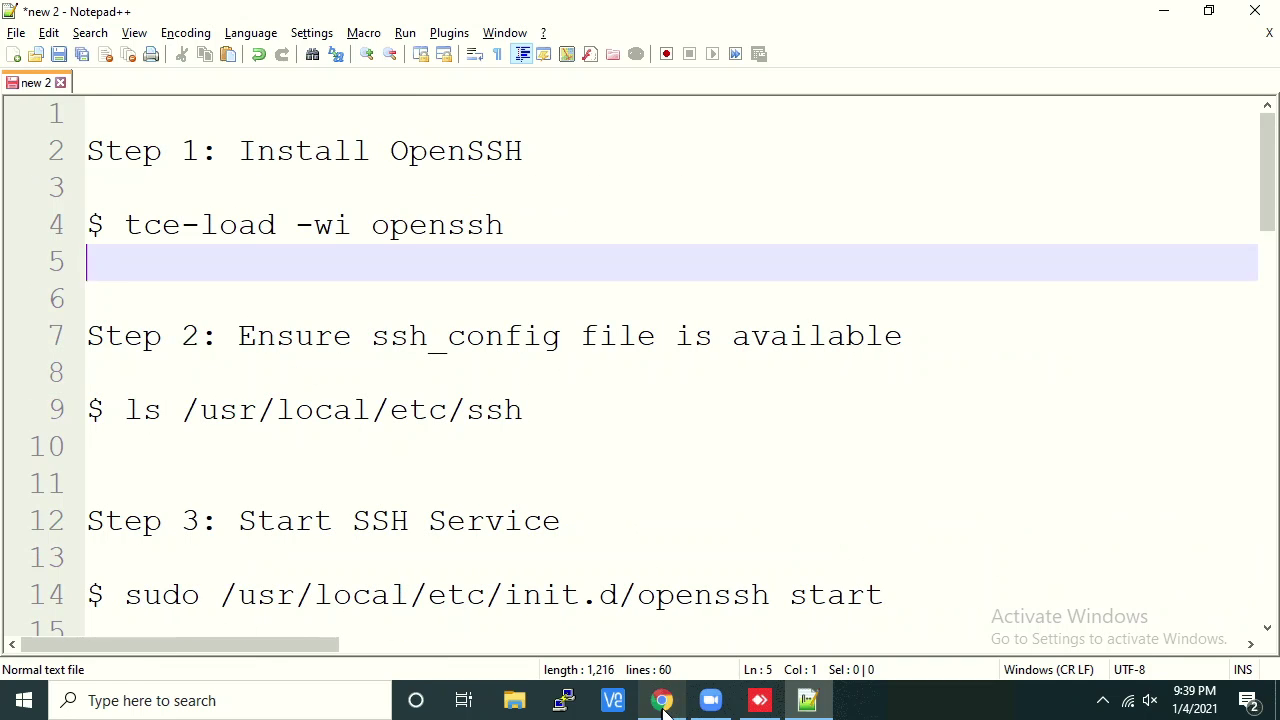
left_click(661, 700)
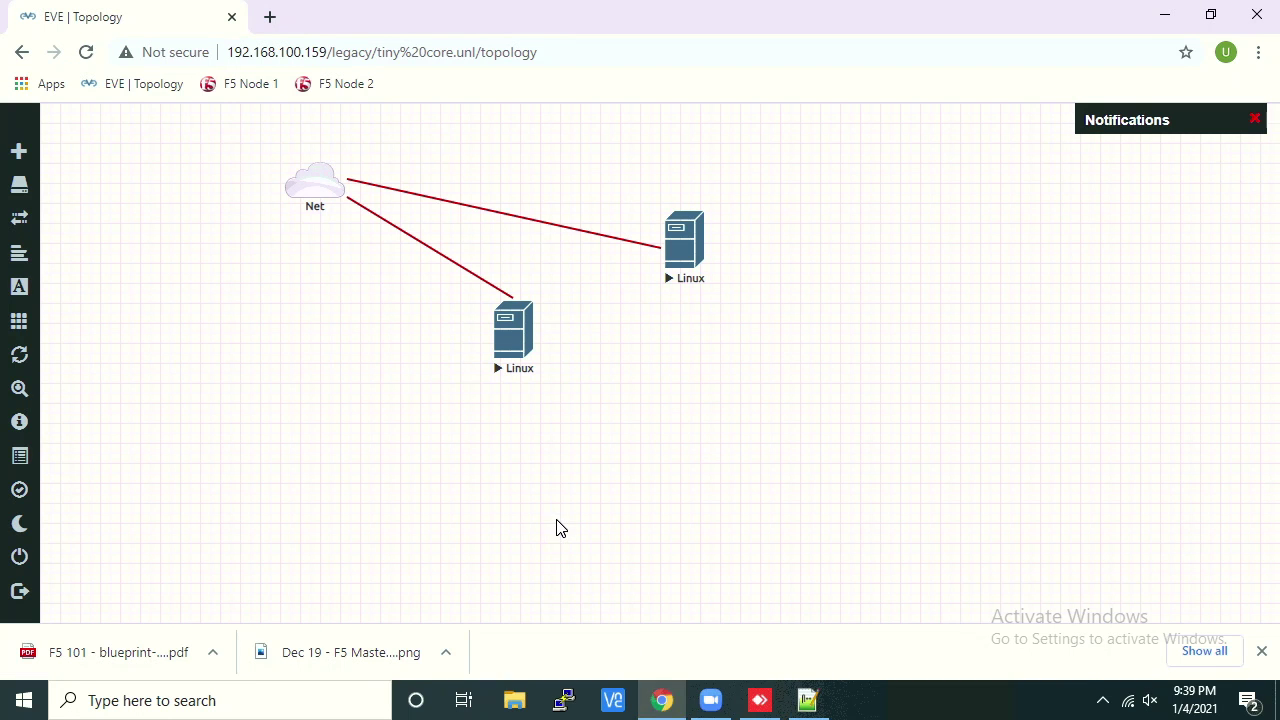
left_click(511, 328)
left_click(696, 184)
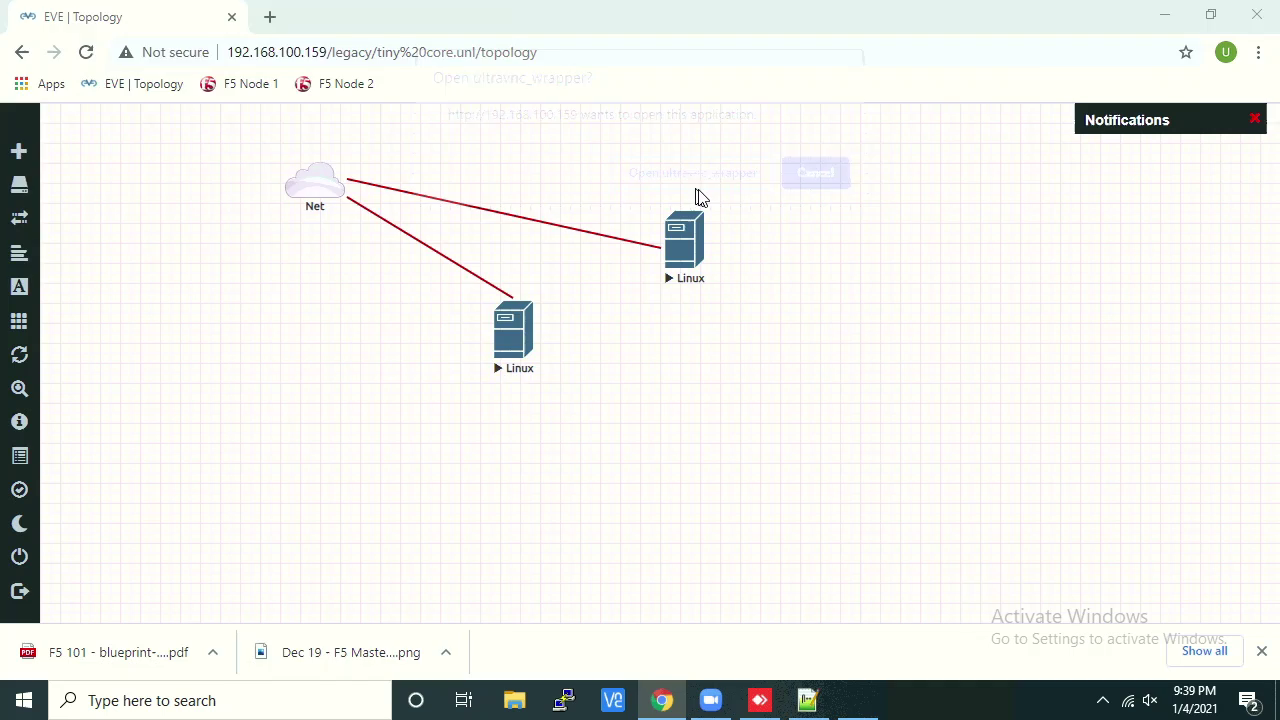
right_click(640, 476)
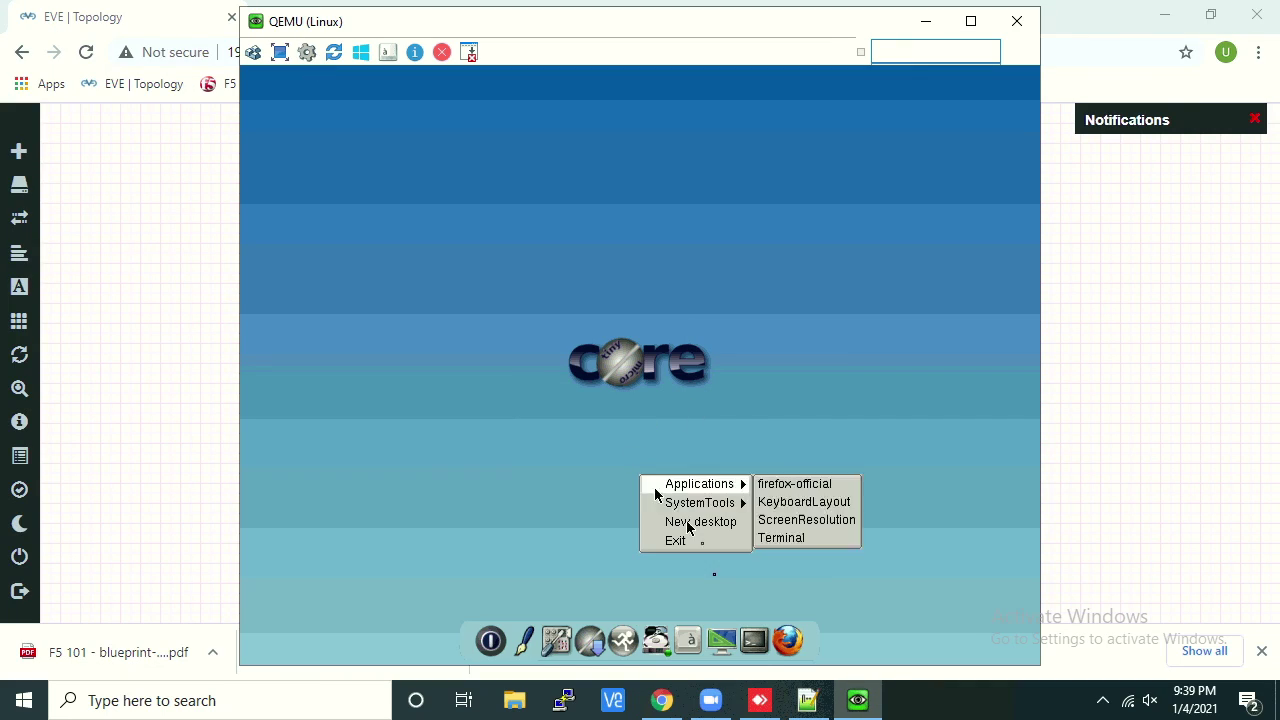
left_click(764, 648)
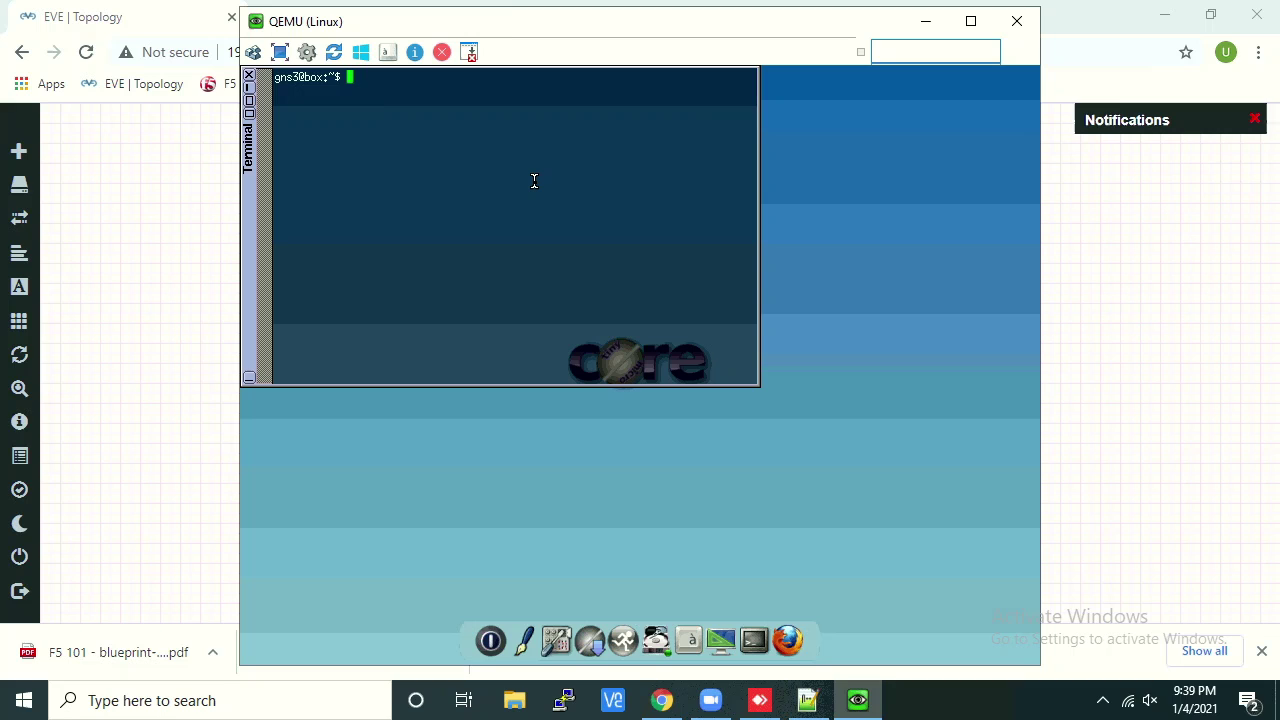
Run ifconfig and pick out the VM's IP address
type("ifconfig")
key("Return")
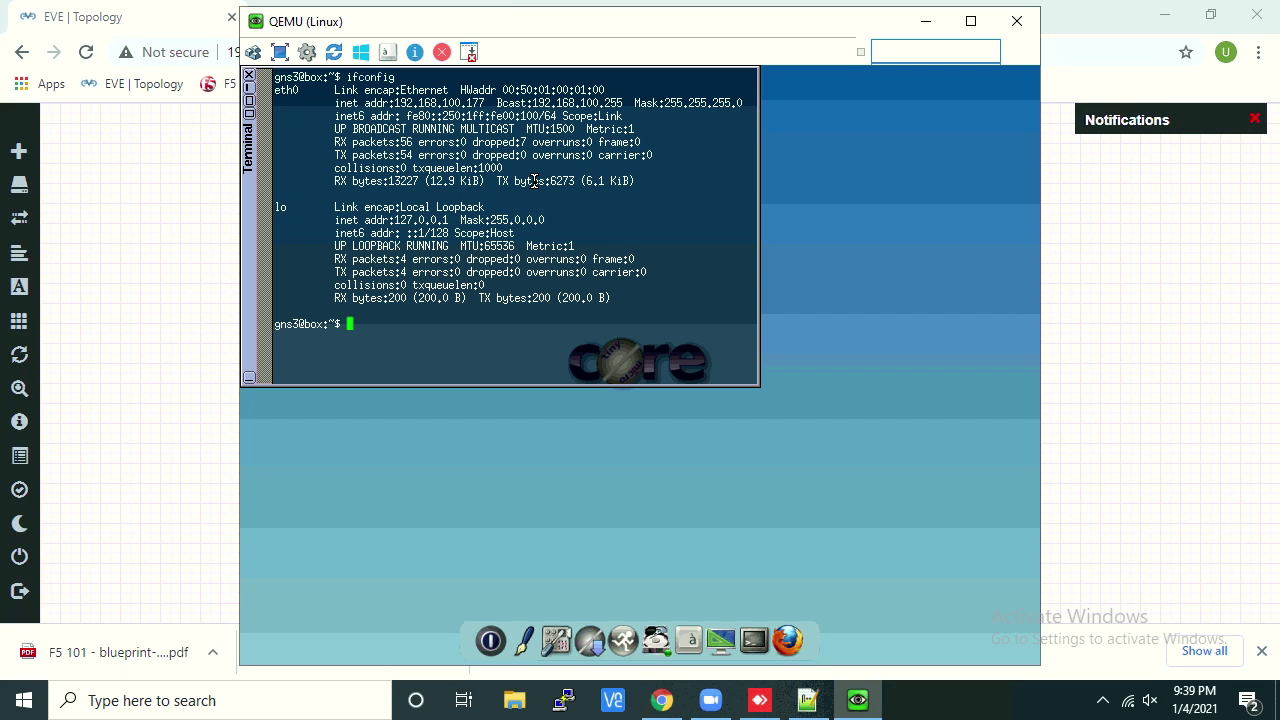
left_click_drag(389, 103, 484, 103)
left_click(459, 181)
Ping 8.8.8.8 to confirm connectivity, stop it, and clear the screen
type("pi")
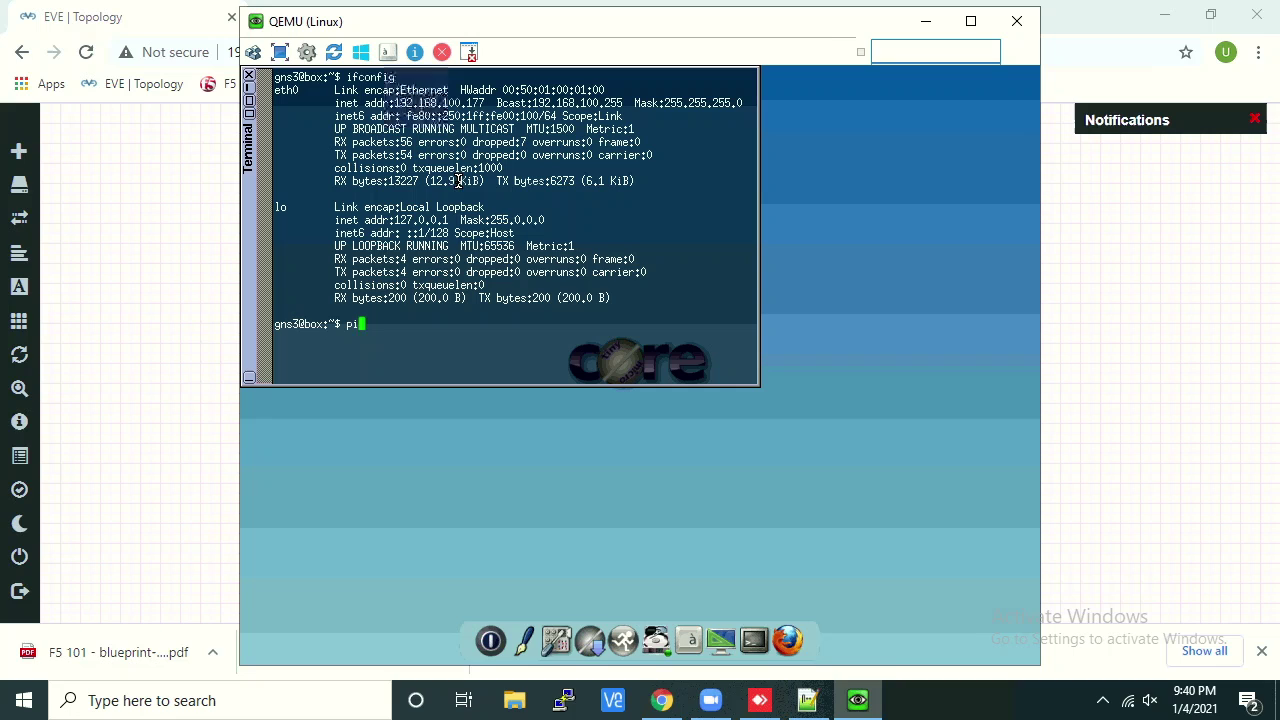
type("ng 8.8.8.")
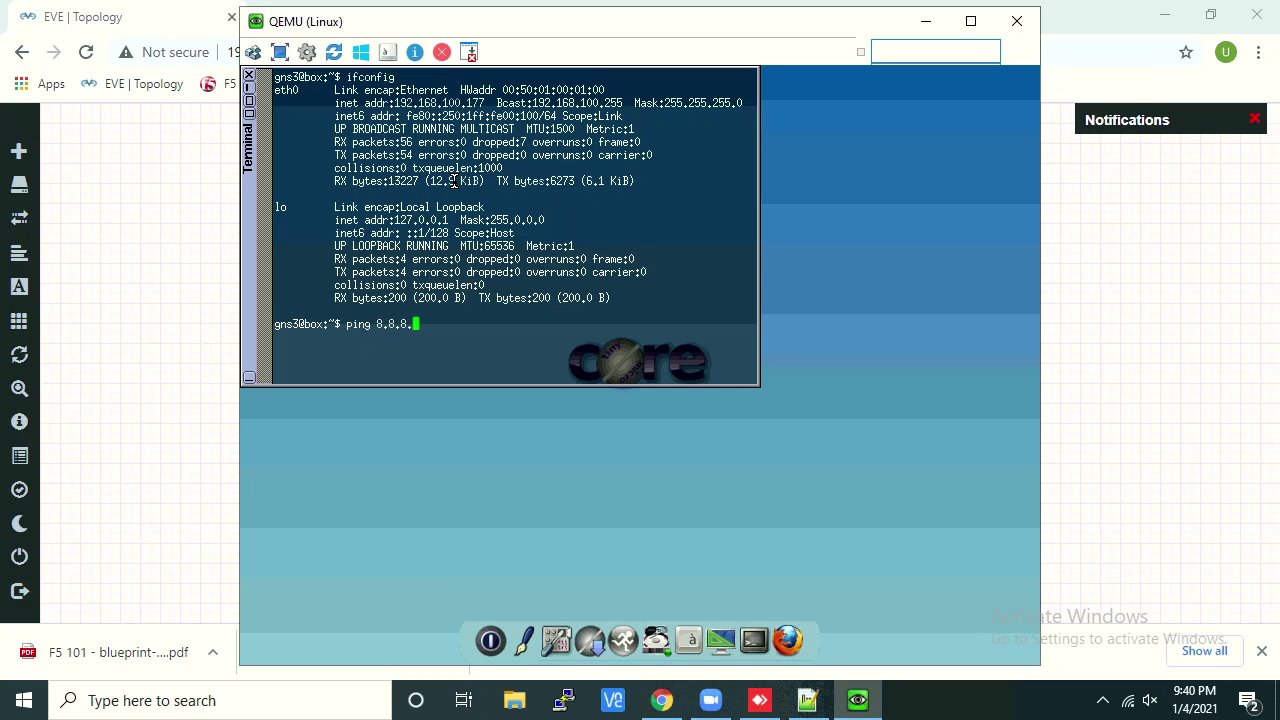
type("8")
key("Return")
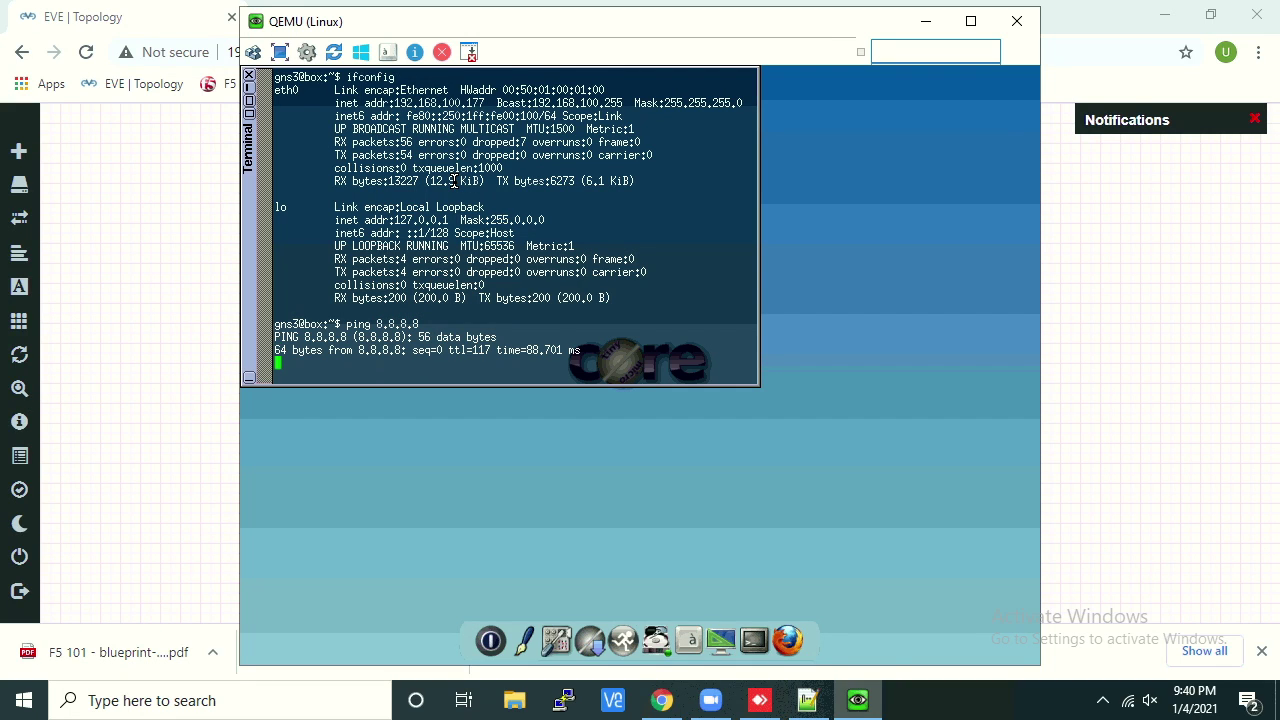
key("ctrl+c")
type("clear")
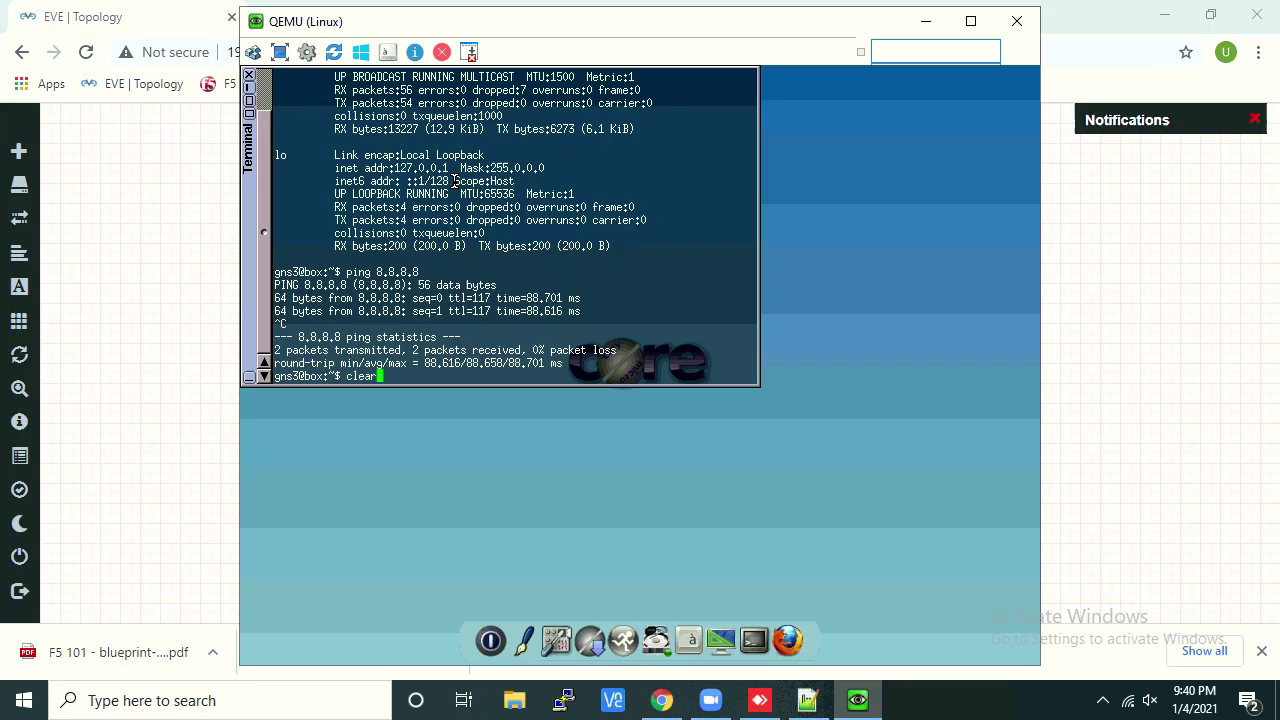
key("Return")
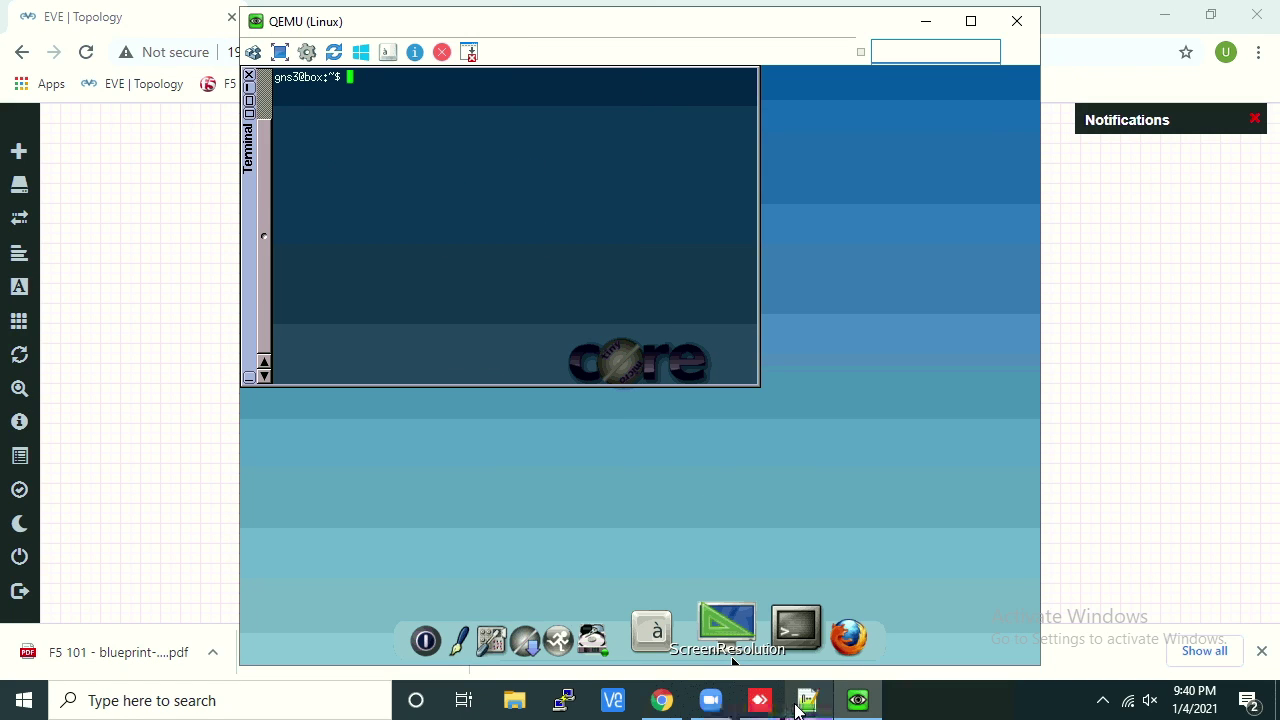
Locate the tce-load -wi openssh install command in the Notepad++ notes
left_click(807, 700)
left_click_drag(505, 230, 143, 228)
left_click(333, 226)
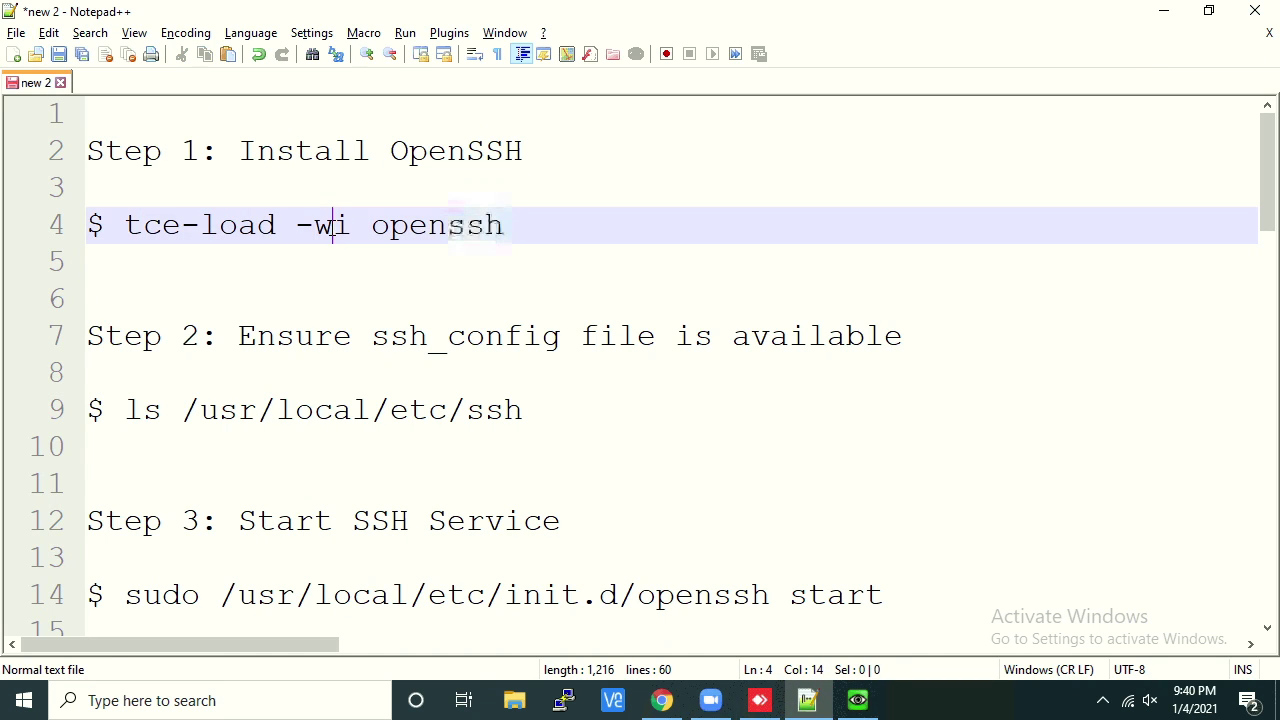
left_click(352, 226)
double_click(465, 230)
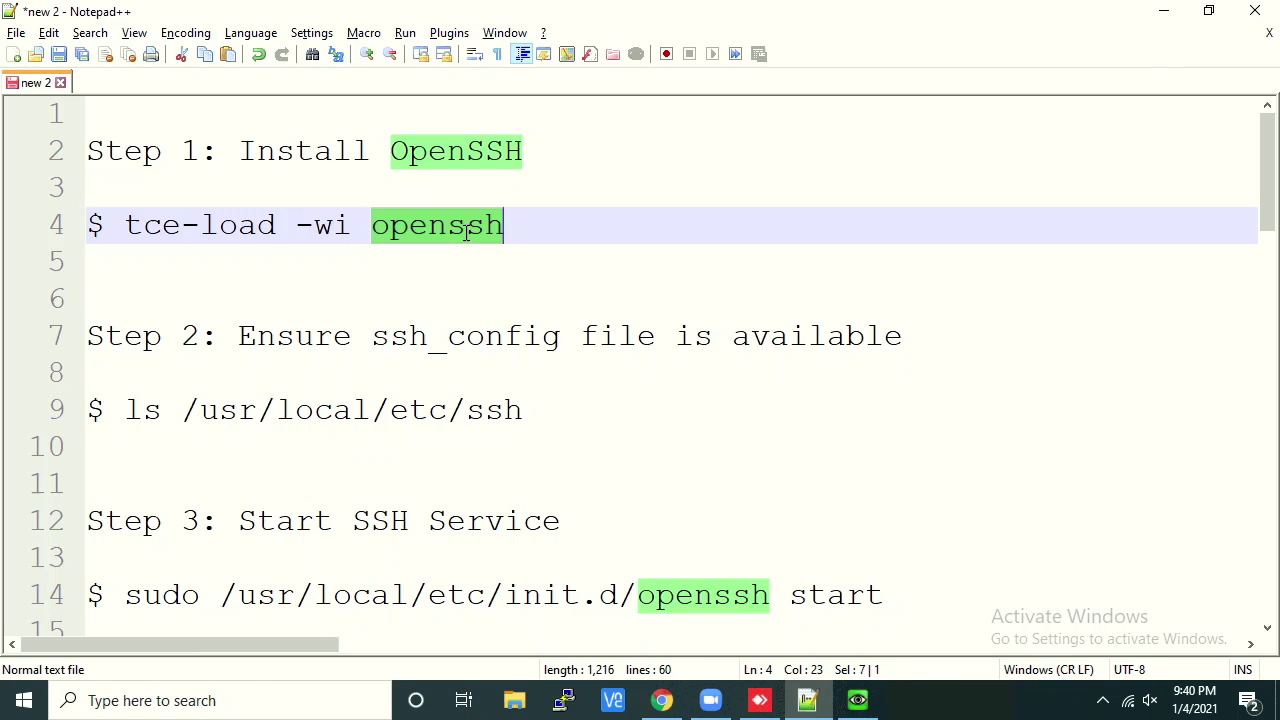
Run tce-load -wi openssh in the Tiny Core terminal and widen the terminal window
left_click(858, 703)
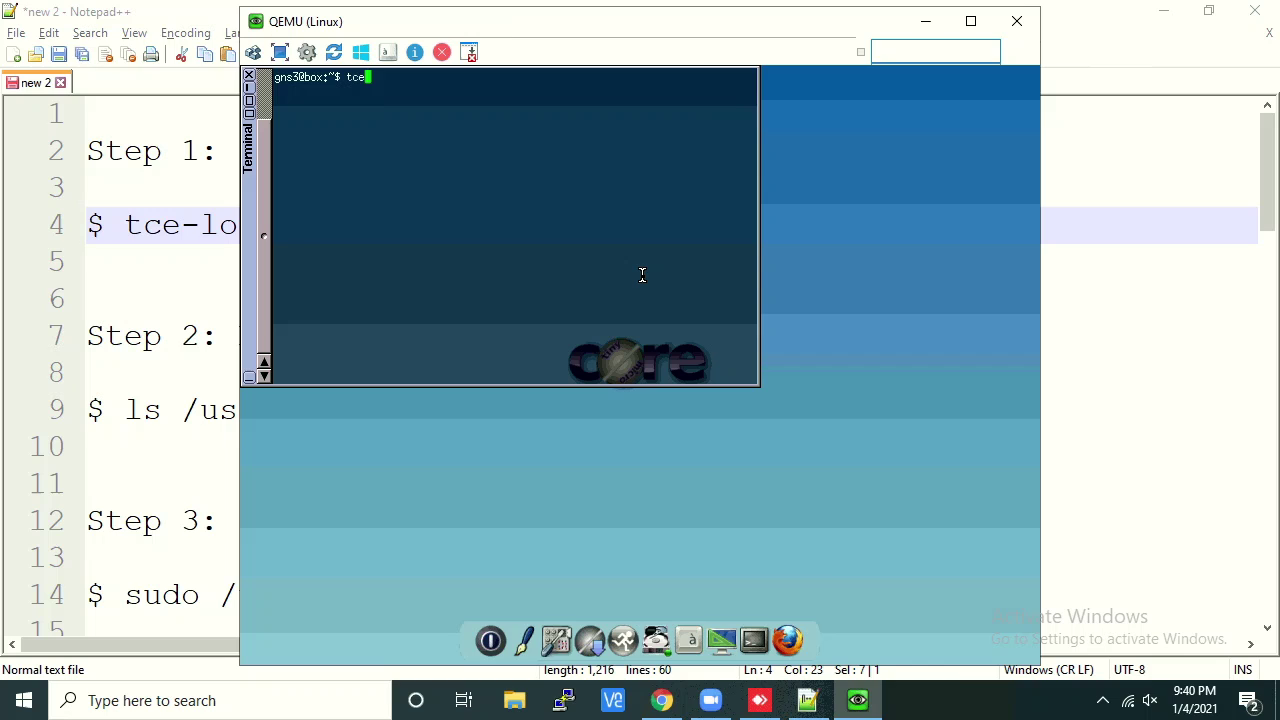
type("tce-load -wi openssh")
key("Return")
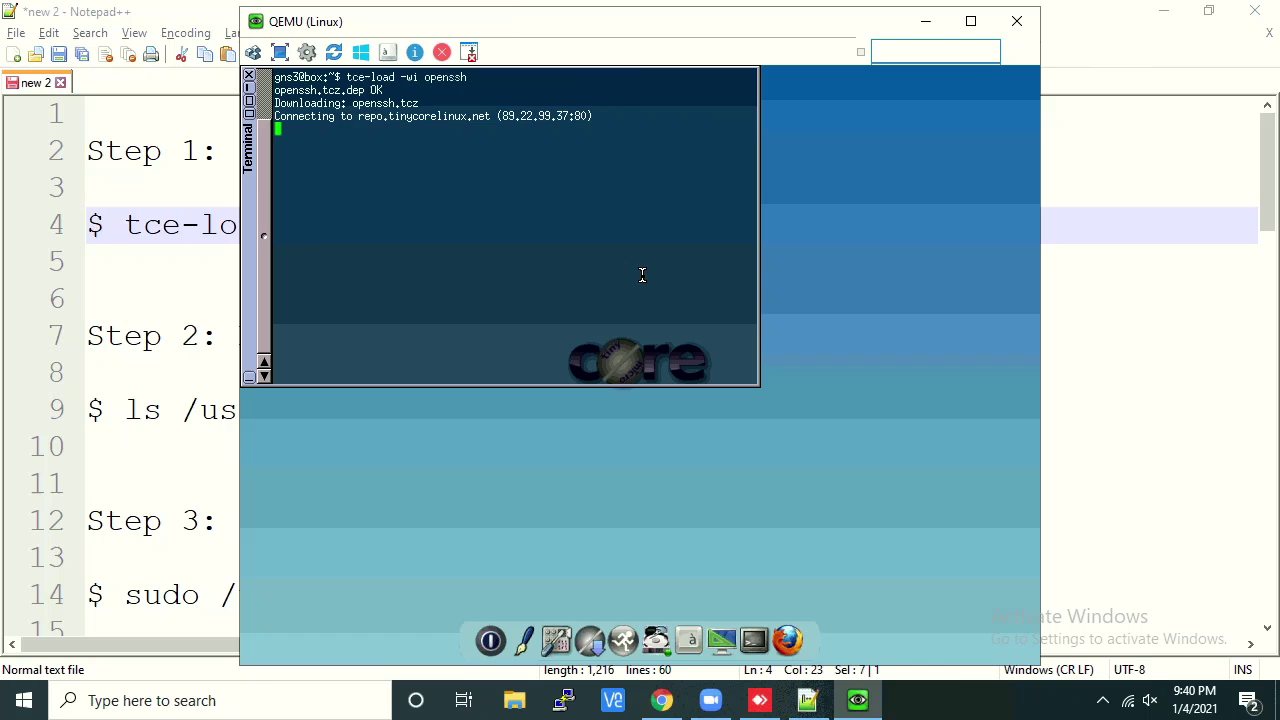
right_click(766, 249)
left_click(704, 185)
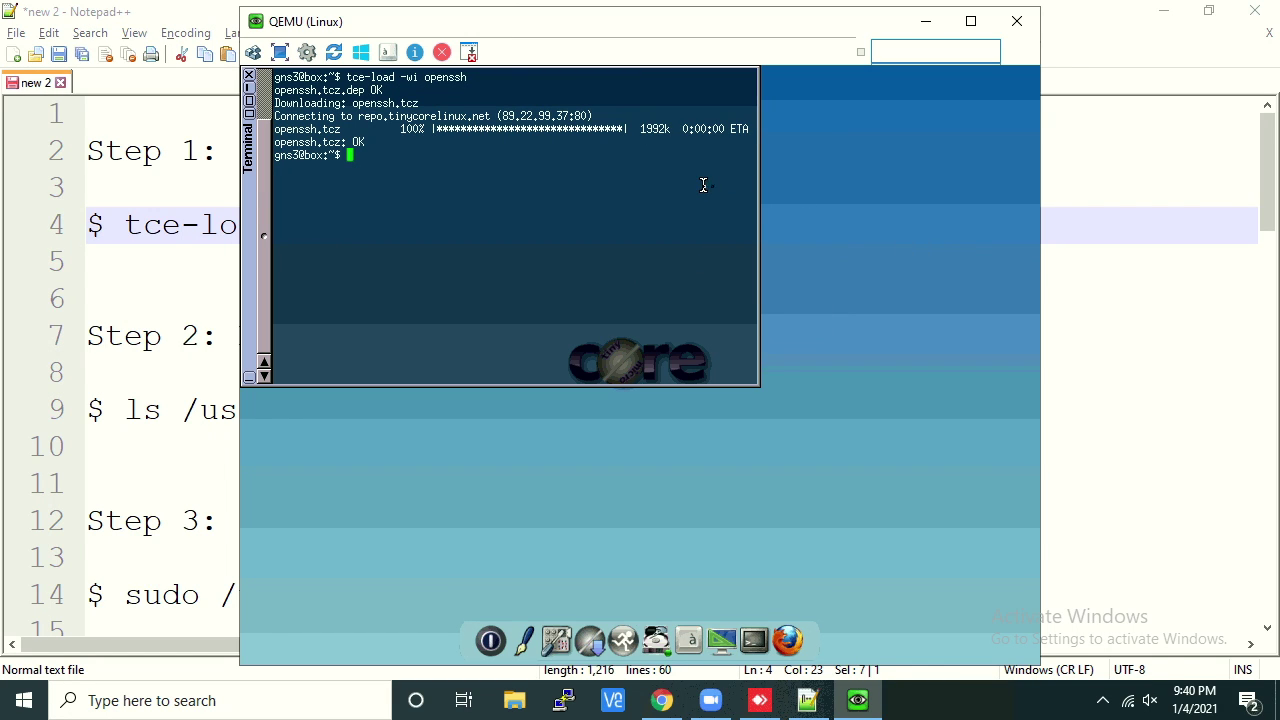
left_click_drag(758, 194, 830, 194)
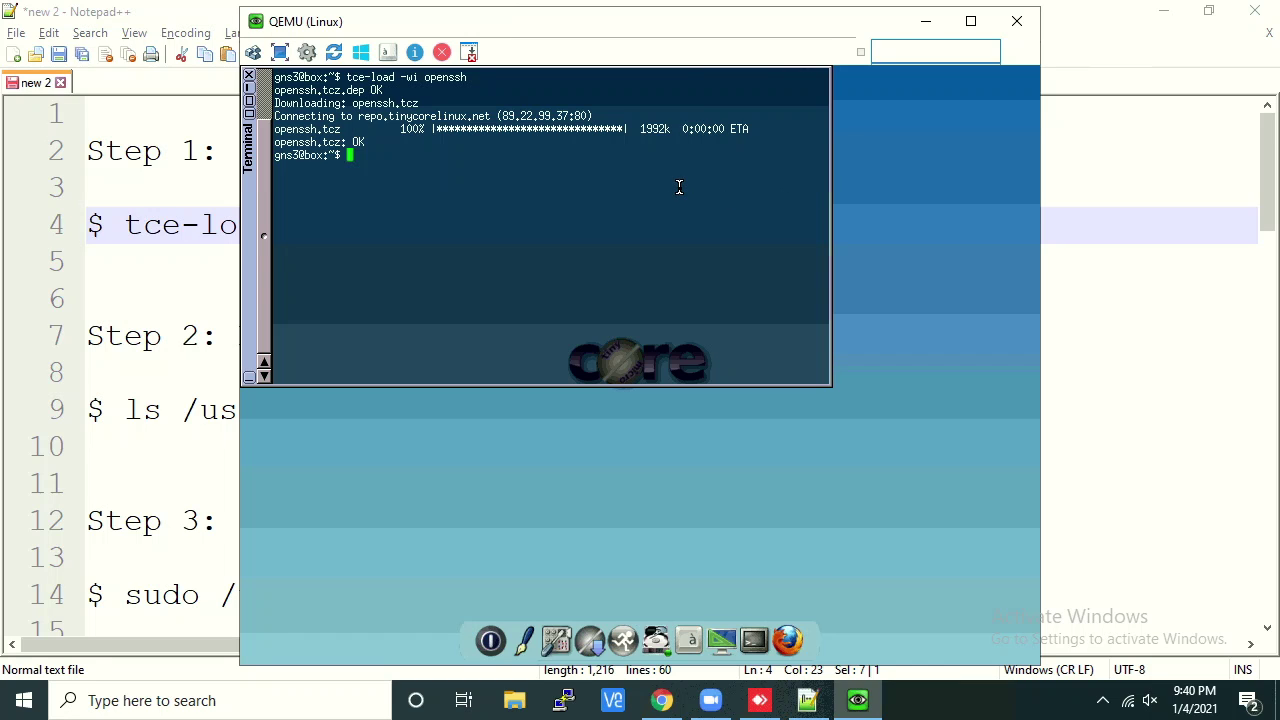
Check the ssh_config note, then change to /usr/local/etc/ssh and list its files
left_click(111, 300)
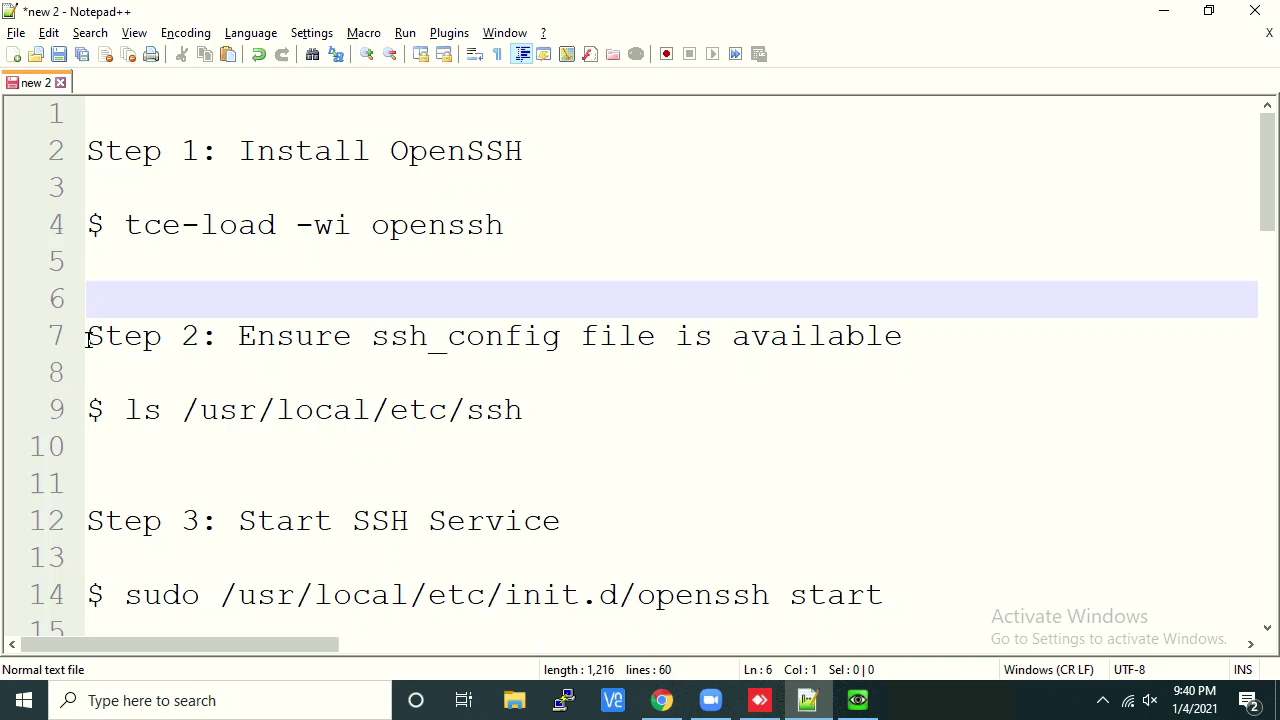
left_click_drag(372, 336, 556, 338)
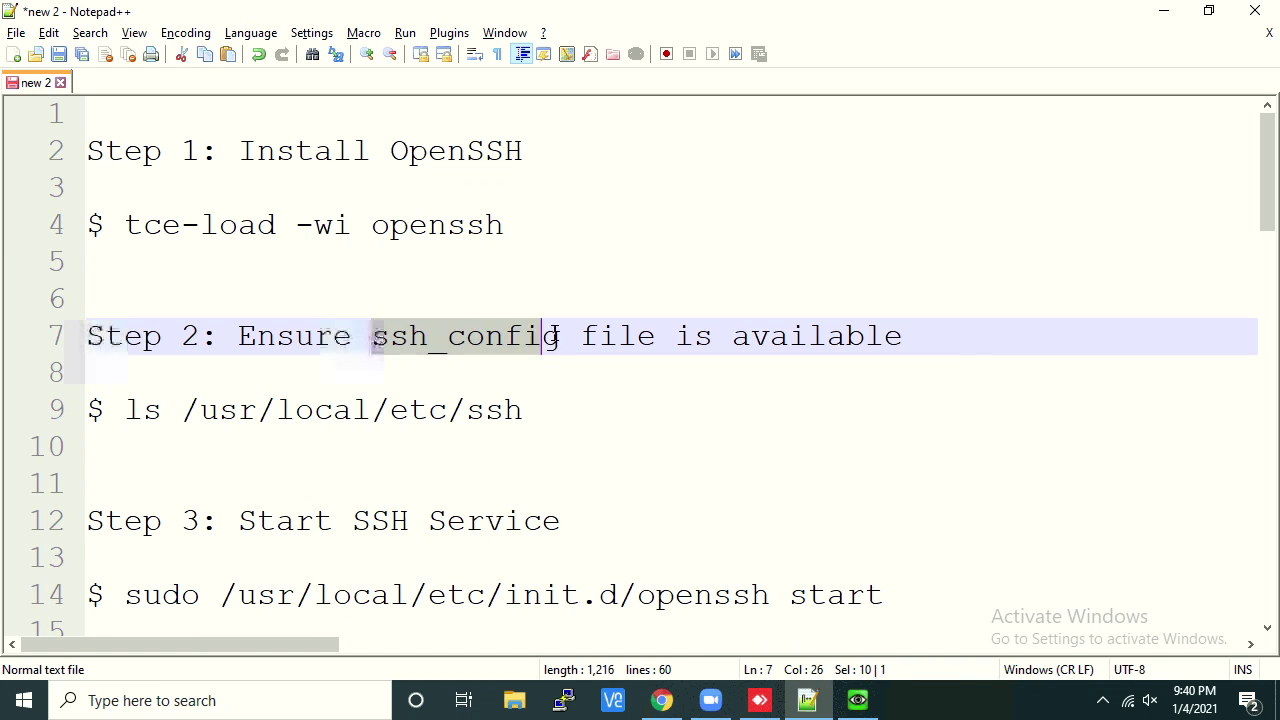
left_click(857, 700)
left_click_drag(457, 29, 815, 53)
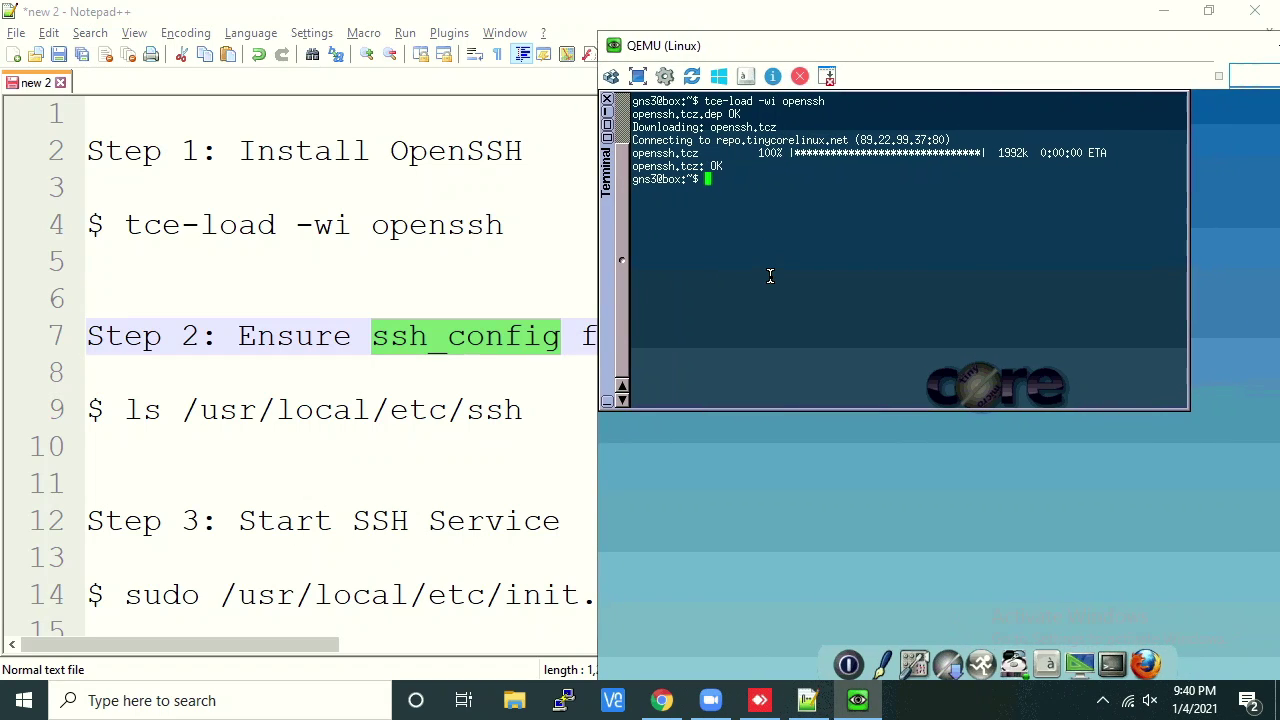
type("cd /usr/local/etc/ssh")
key("Return")
type("ls")
key("Return")
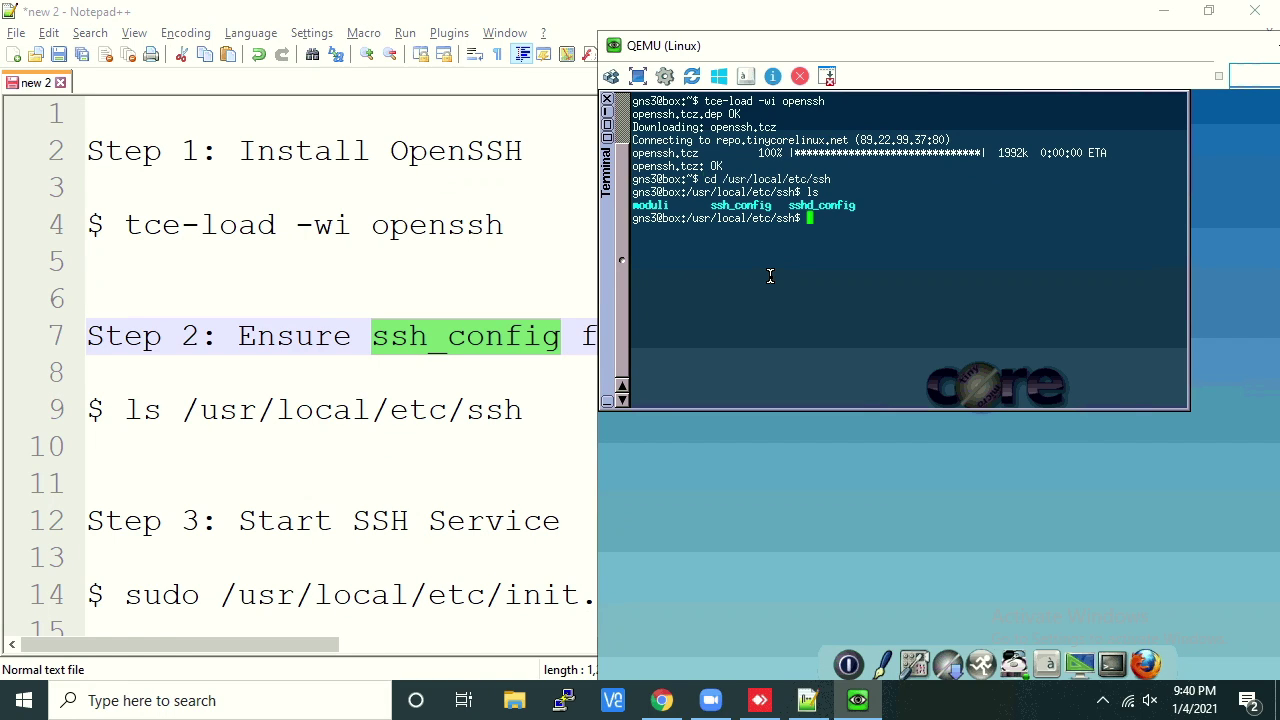
Print ssh_config with cat, scroll through its contents, and clear the screen
double_click(746, 205)
double_click(882, 234)
left_click(882, 234)
type("cat ssh_config")
key("Return")
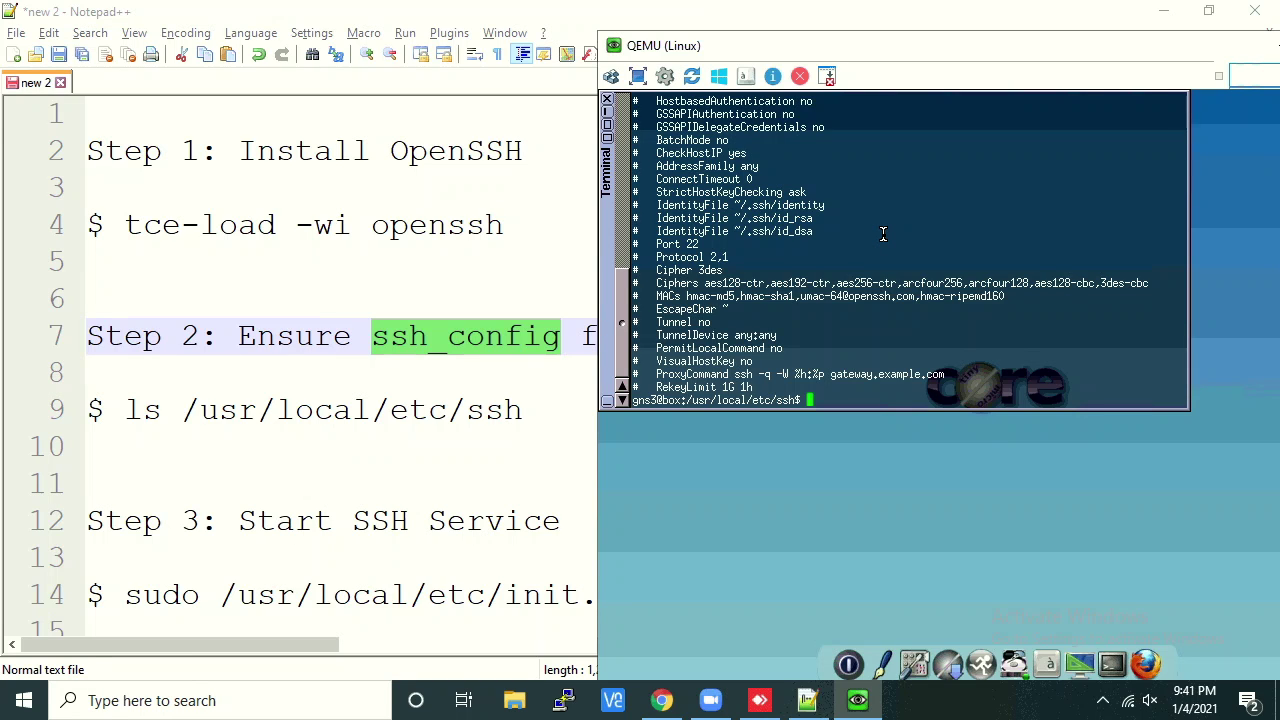
scroll(755, 230, "up", 3)
scroll(755, 228, "down", 1)
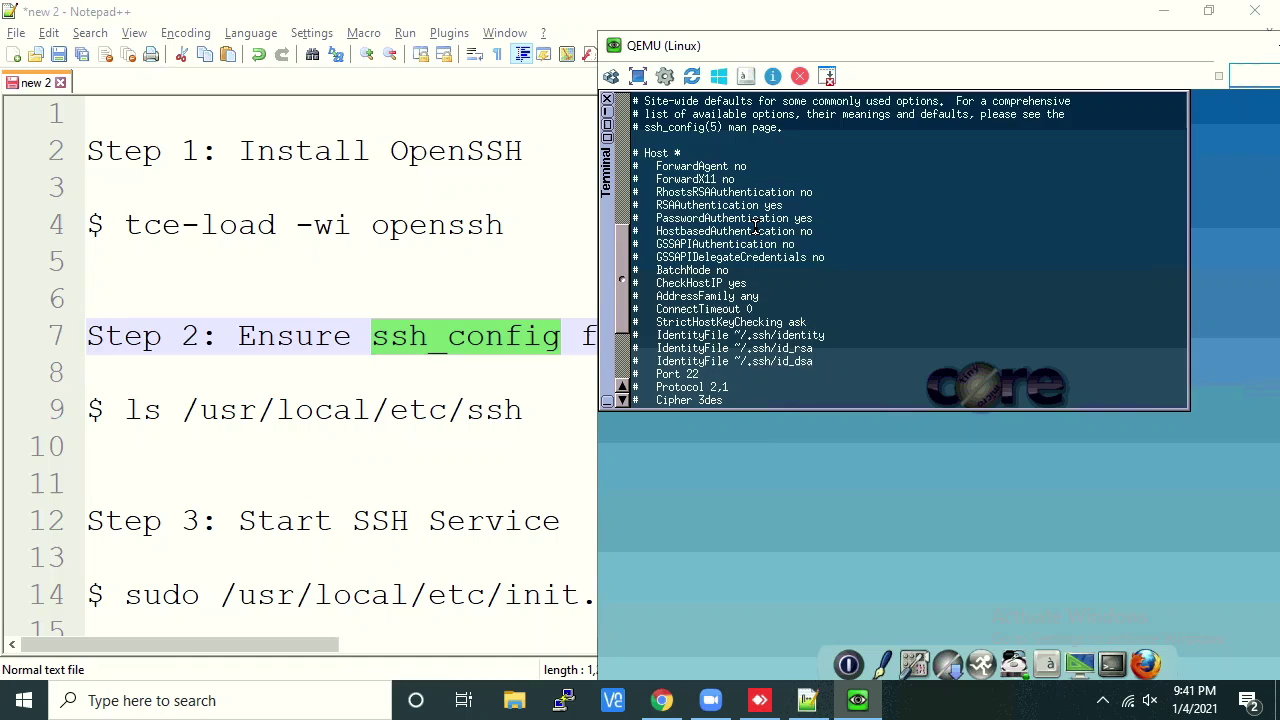
scroll(755, 228, "down", 2)
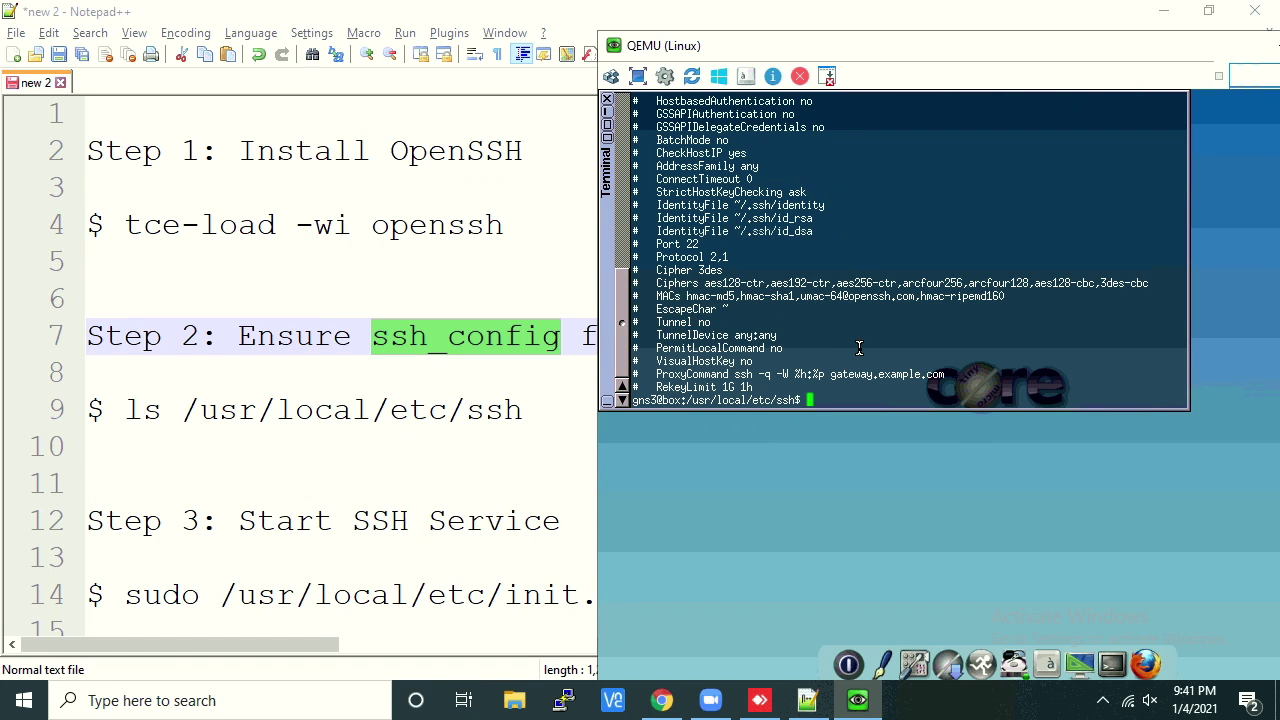
type("clear")
key("Return")
Find the OpenSSH start command on line 14 of the notes
left_click(474, 620)
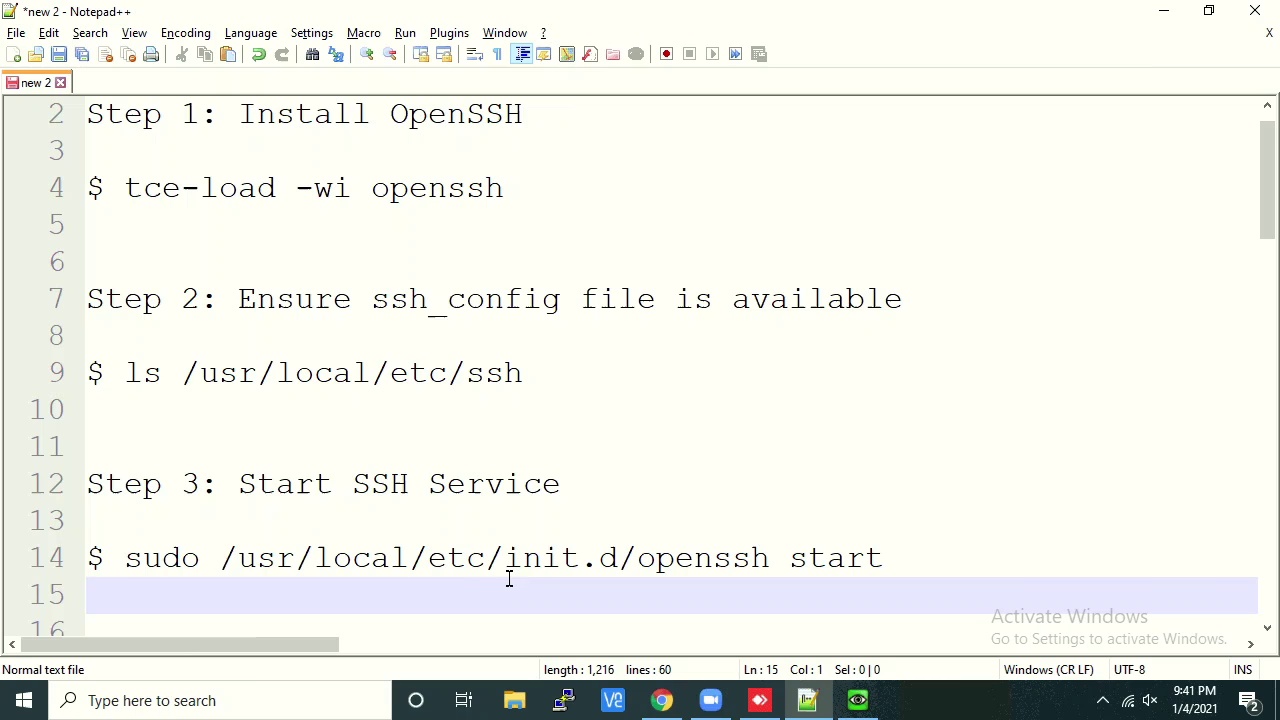
left_click_drag(88, 556, 929, 571)
mouse_move(88, 188)
left_mouse_down()
mouse_move(508, 188)
mouse_move(296, 475)
mouse_move(97, 557)
mouse_move(888, 557)
left_mouse_up()
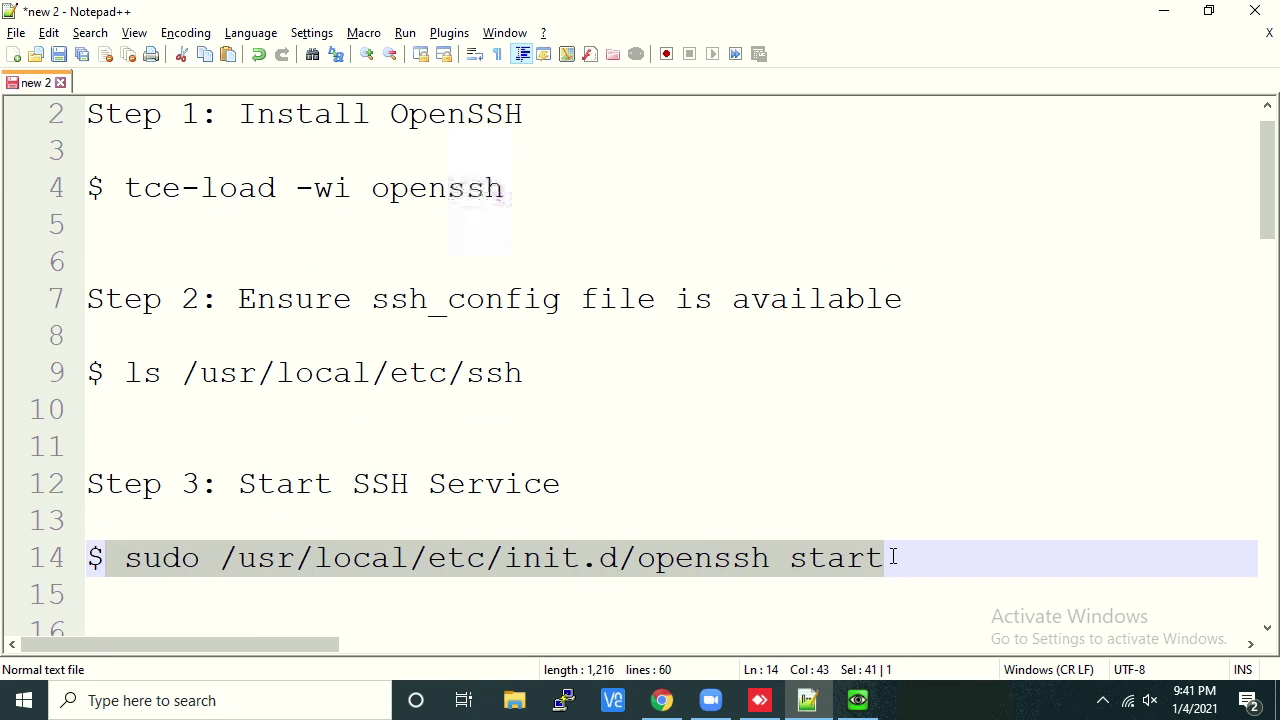
left_click(859, 703)
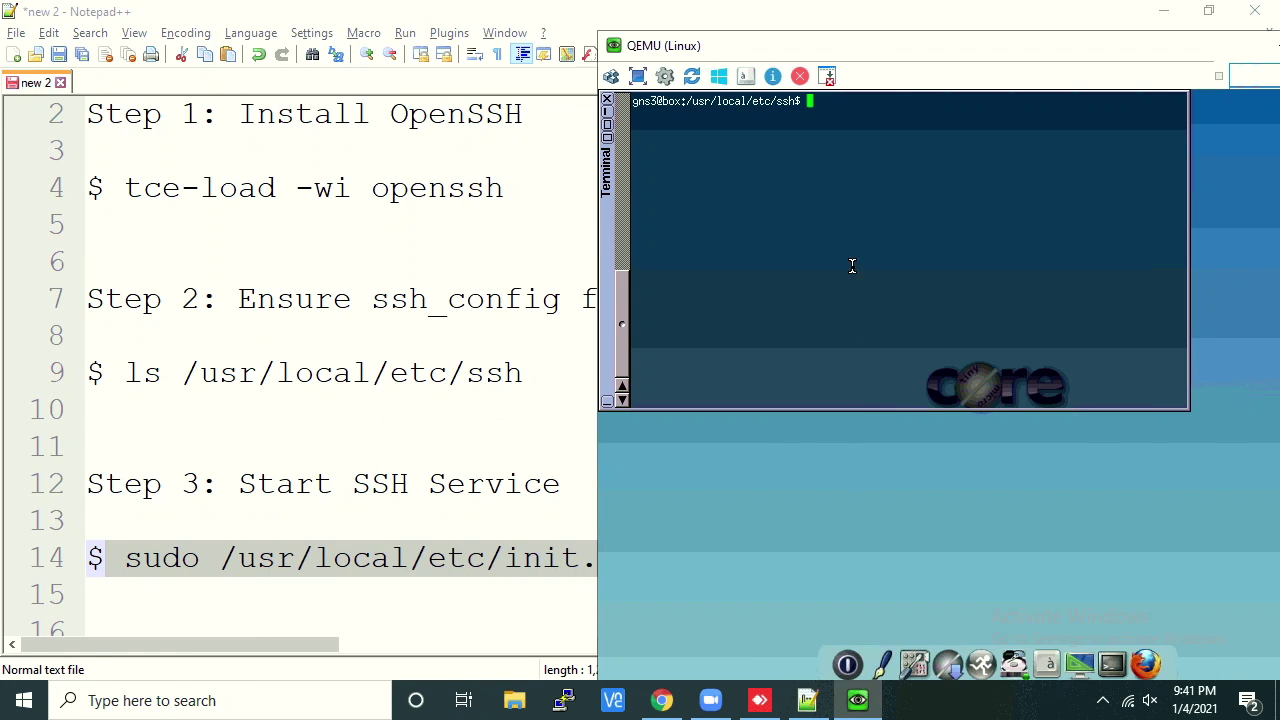
Attempt the openssh init.d start command, then check port 22 with netstat -an | grep 22
type("sudo /usr/local/etc/init.d/op")
key("Tab")
type("start")
key("BackSpace")
key("BackSpace")
key("BackSpace")
key("BackSpace")
key("BackSpace")
key("BackSpace")
key("BackSpace")
key("BackSpace")
key("BackSpace")
key("BackSpace")
key("BackSpace")
key("BackSpace")
key("BackSpace")
key("BackSpace")
key("BackSpace")
key("BackSpace")
key("BackSpace")
key("BackSpace")
key("BackSpace")
key("BackSpace")
key("BackSpace")
key("BackSpace")
key("BackSpace")
key("BackSpace")
key("BackSpace")
key("BackSpace")
key("BackSpace")
key("BackSpace")
key("BackSpace")
key("BackSpace")
key("BackSpace")
key("BackSpace")
type("netstat -an | grep 22")
key("Return")
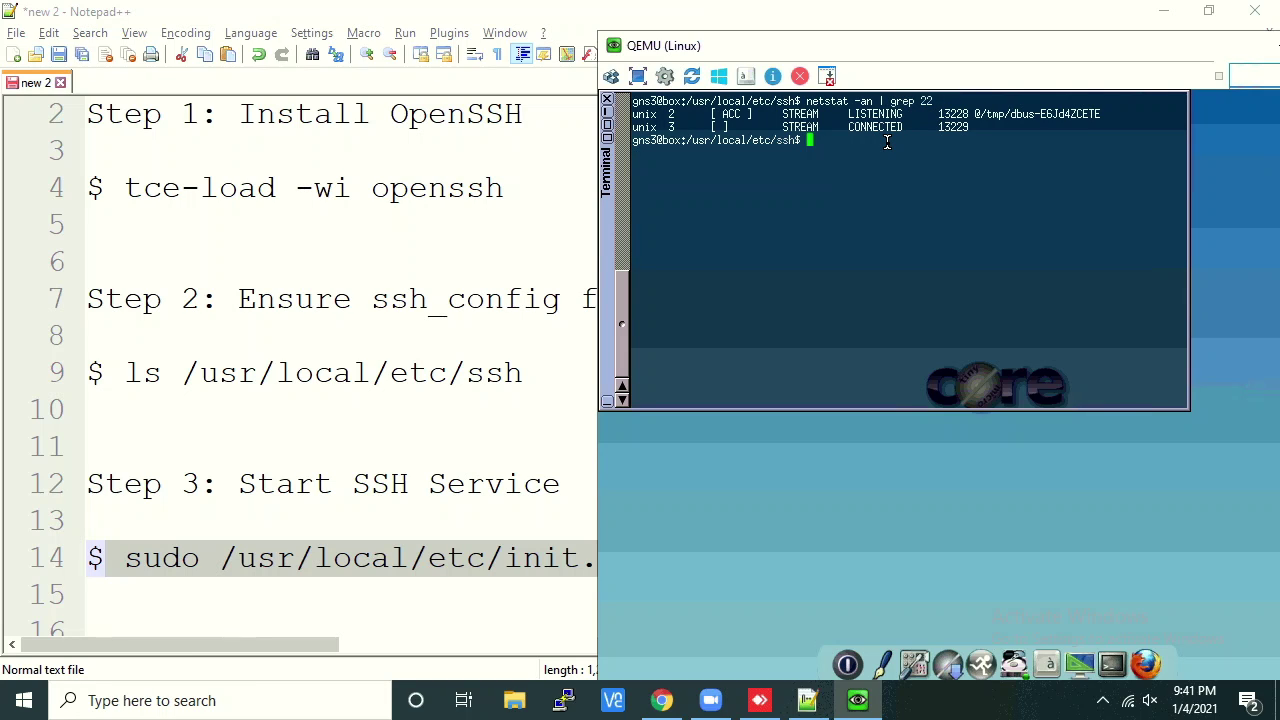
Start OpenSSH with sudo /usr/local/etc/init.d/openssh start and confirm port 22 is listening
type("sudo /usr/local/etc/init.d/openssh tart")
key("BackSpace")
key("BackSpace")
type("start")
key("Return")
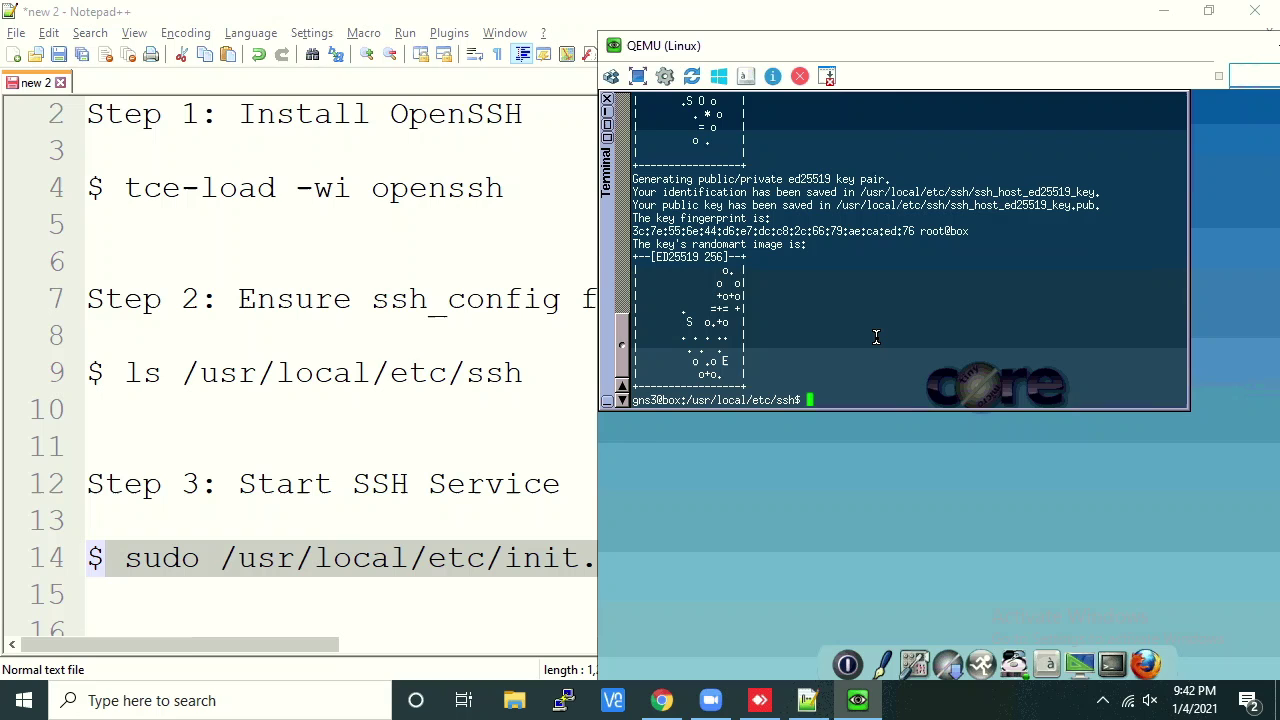
type("netstat -an | grep 22")
key("Return")
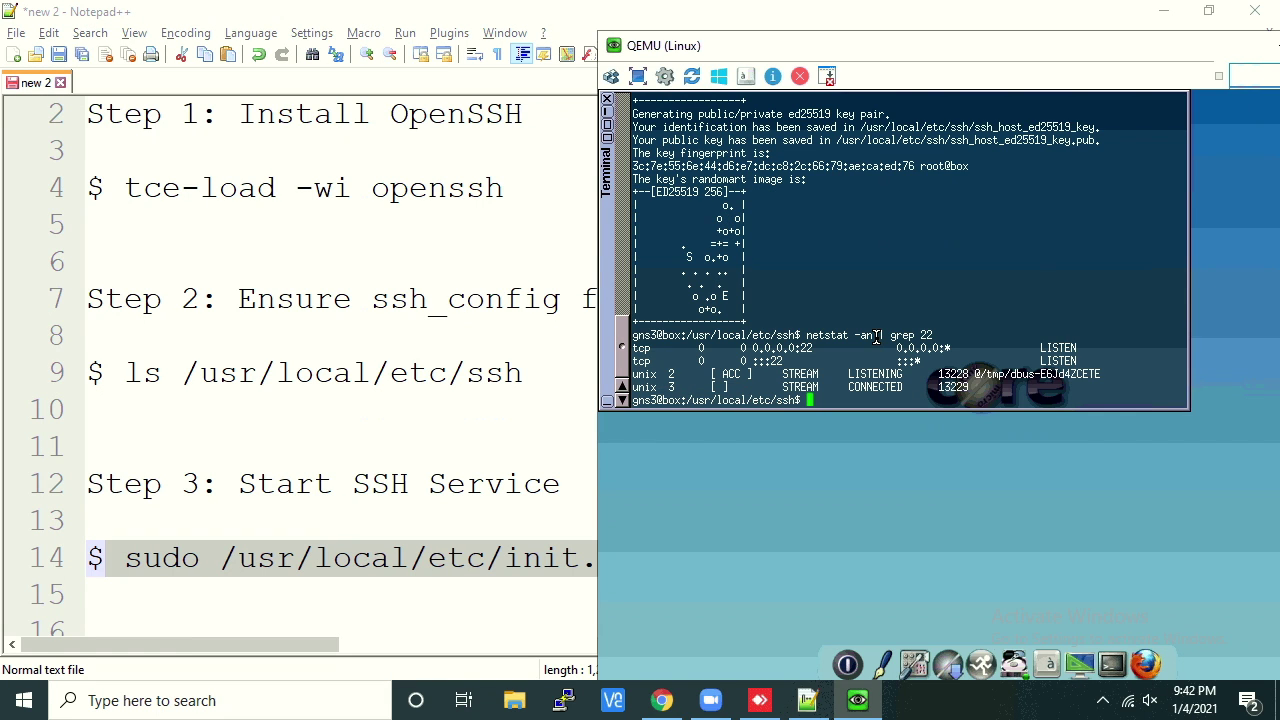
Review the step 4 port 22 check in the notes
left_click(298, 522)
scroll(297, 515, "down", 3)
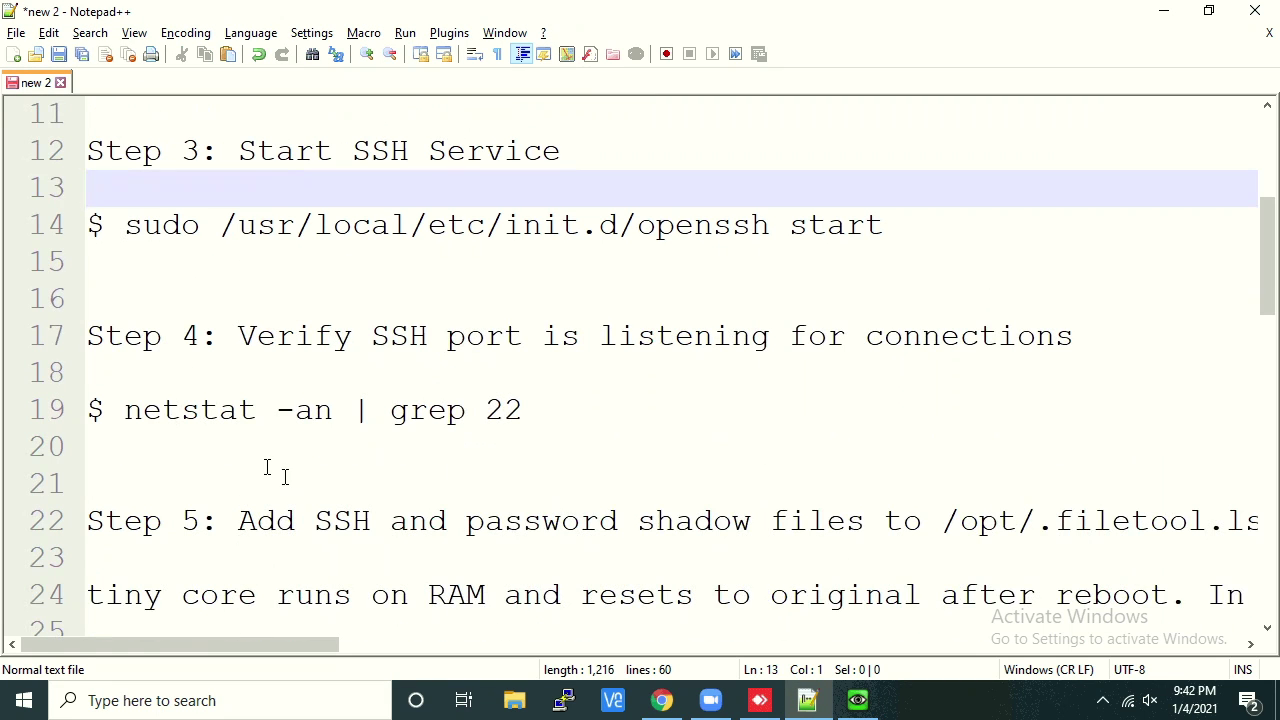
left_click_drag(88, 336, 580, 402)
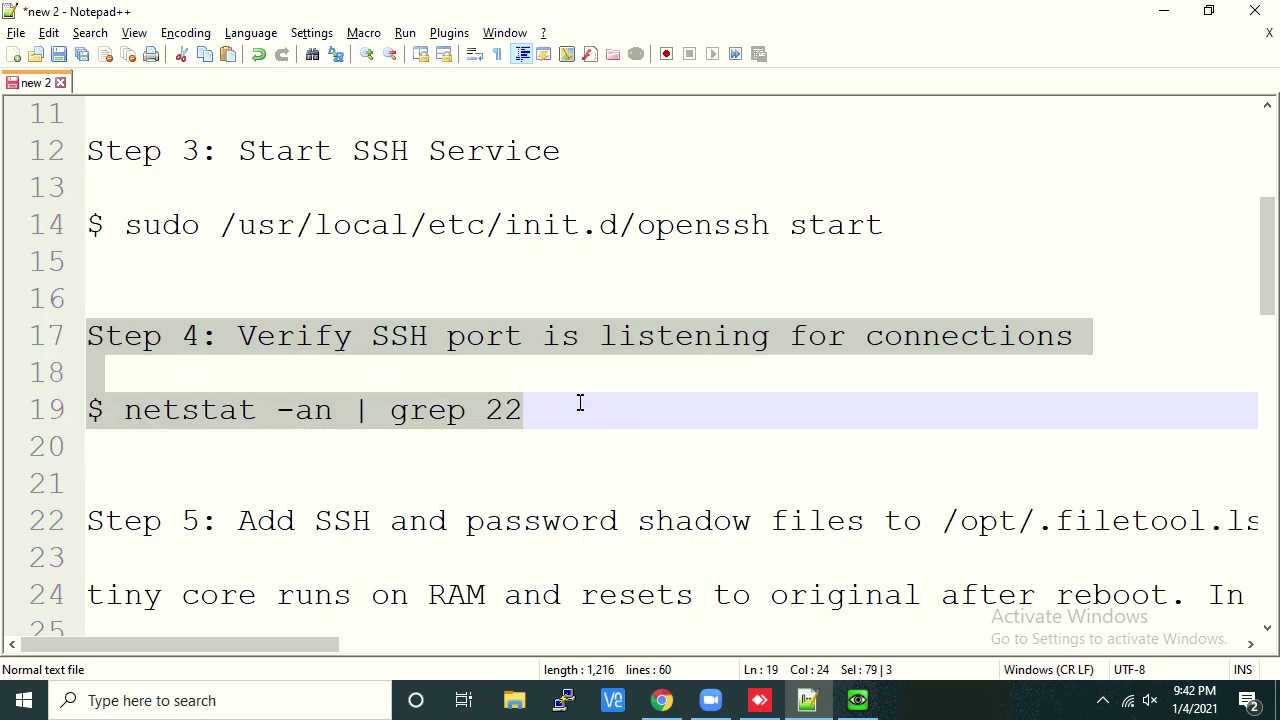
double_click(510, 410)
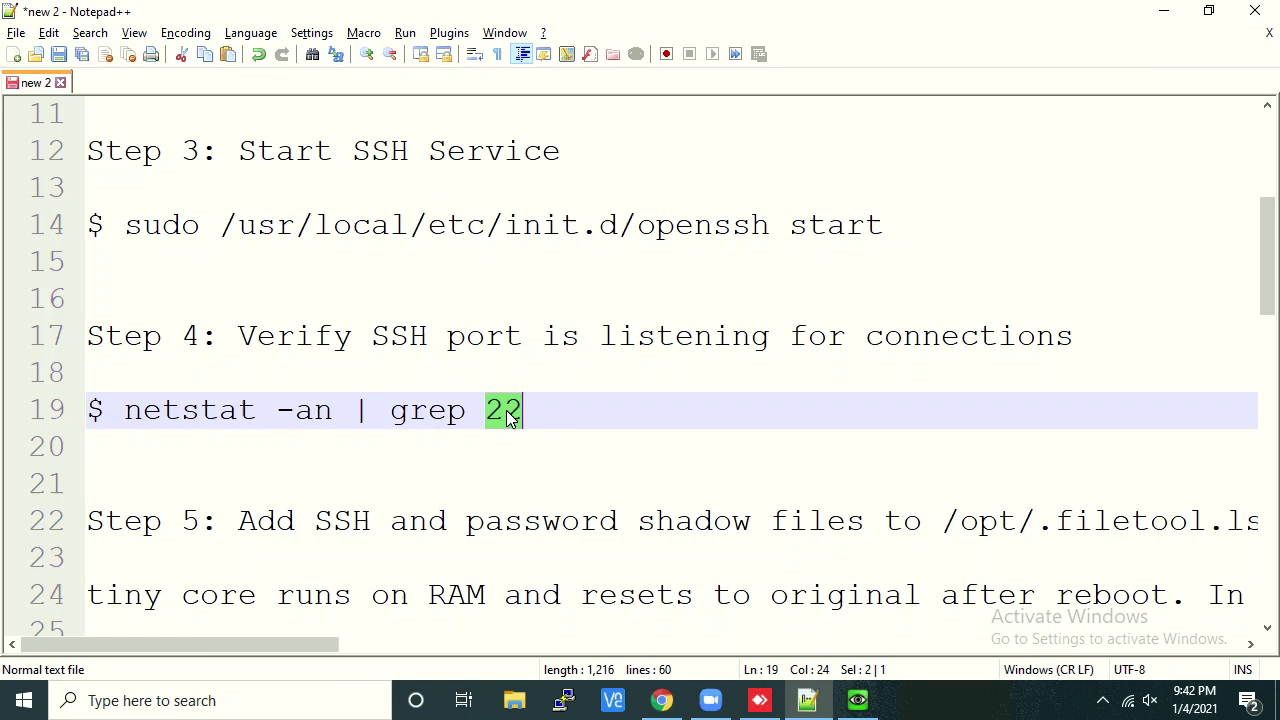
Highlight the 0.0.0.0:22 and :::22 listening rows, then run ifconfig to show eth0 at 192.168.100.177
left_click(857, 700)
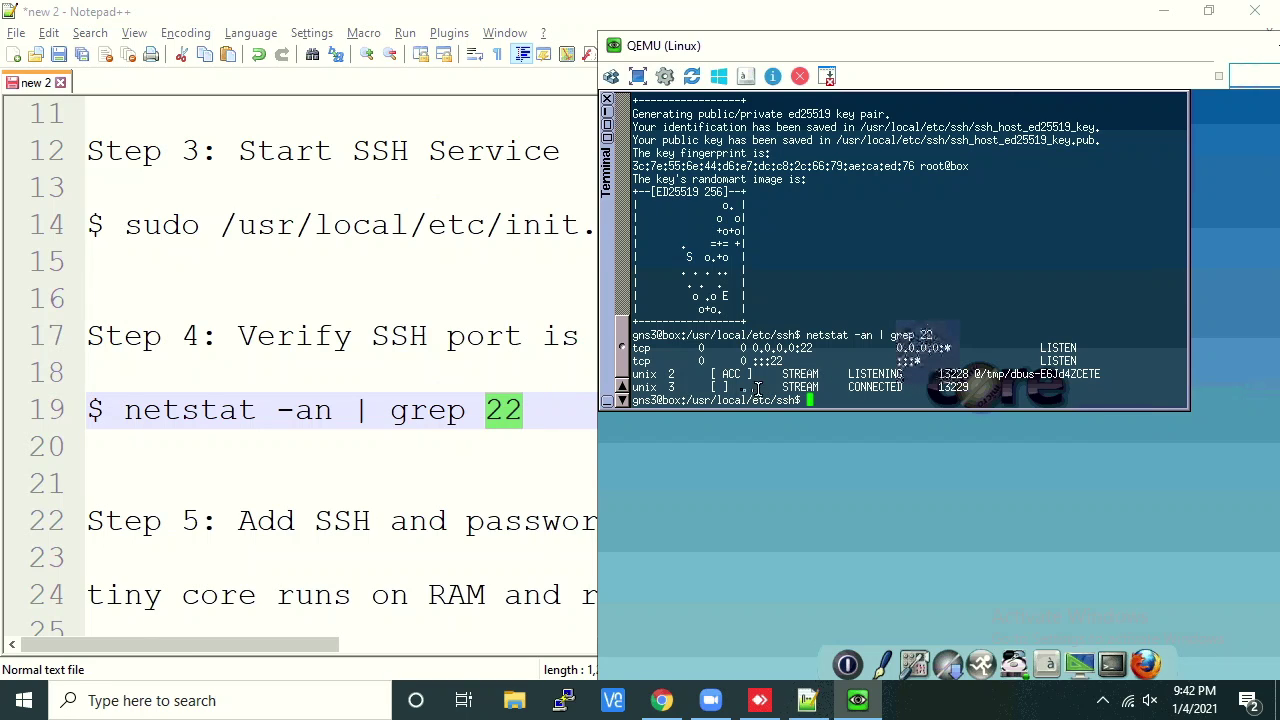
left_click_drag(636, 347, 1086, 361)
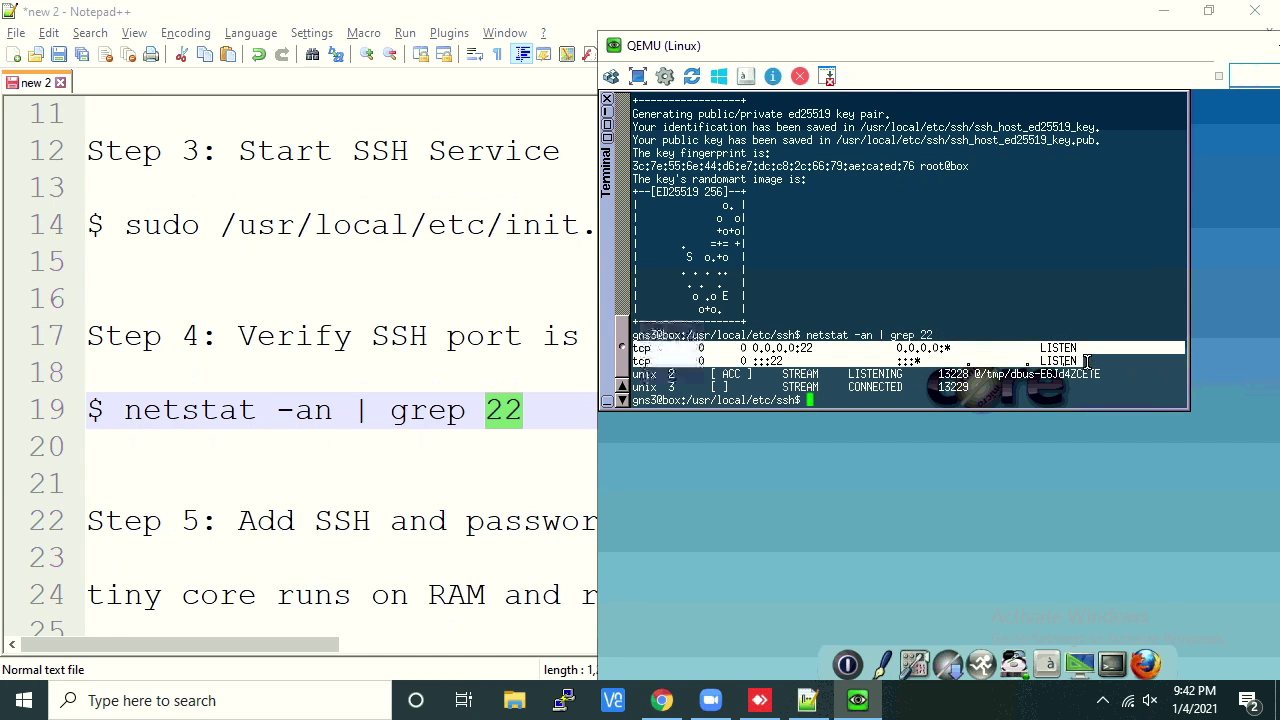
double_click(769, 348)
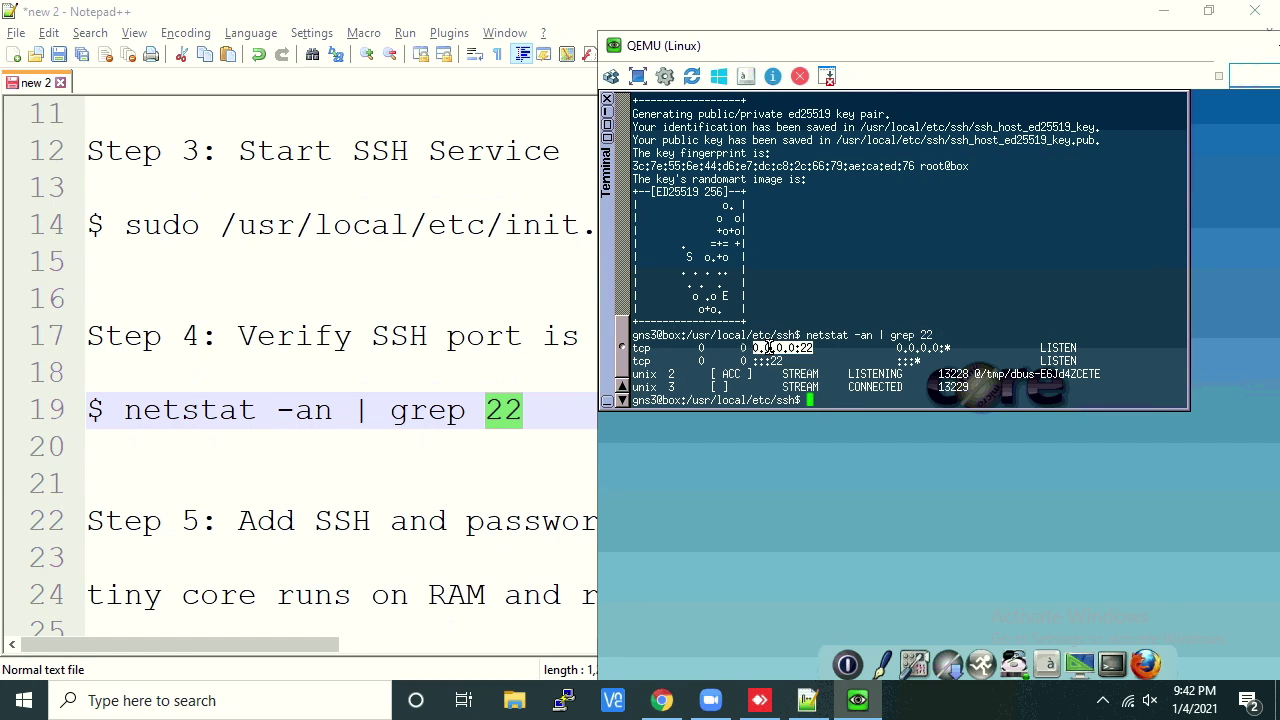
double_click(771, 361)
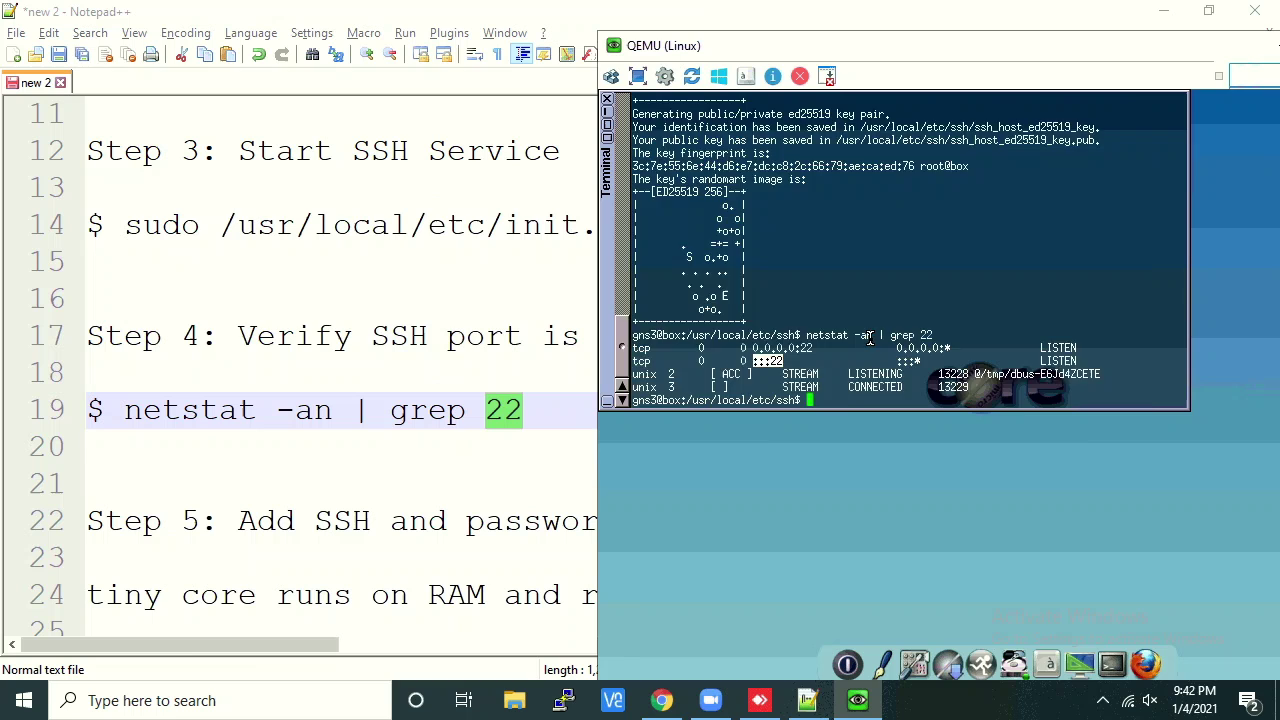
scroll(869, 338, "up", 15)
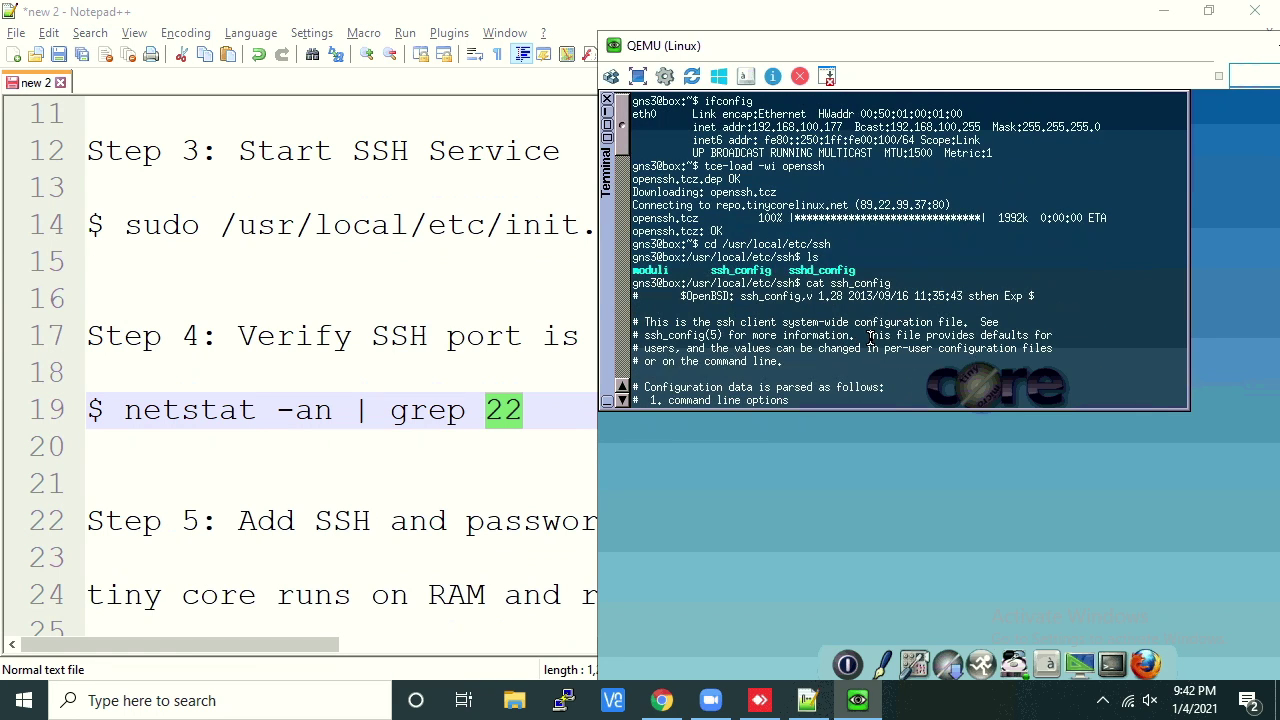
scroll(869, 345, "down", 15)
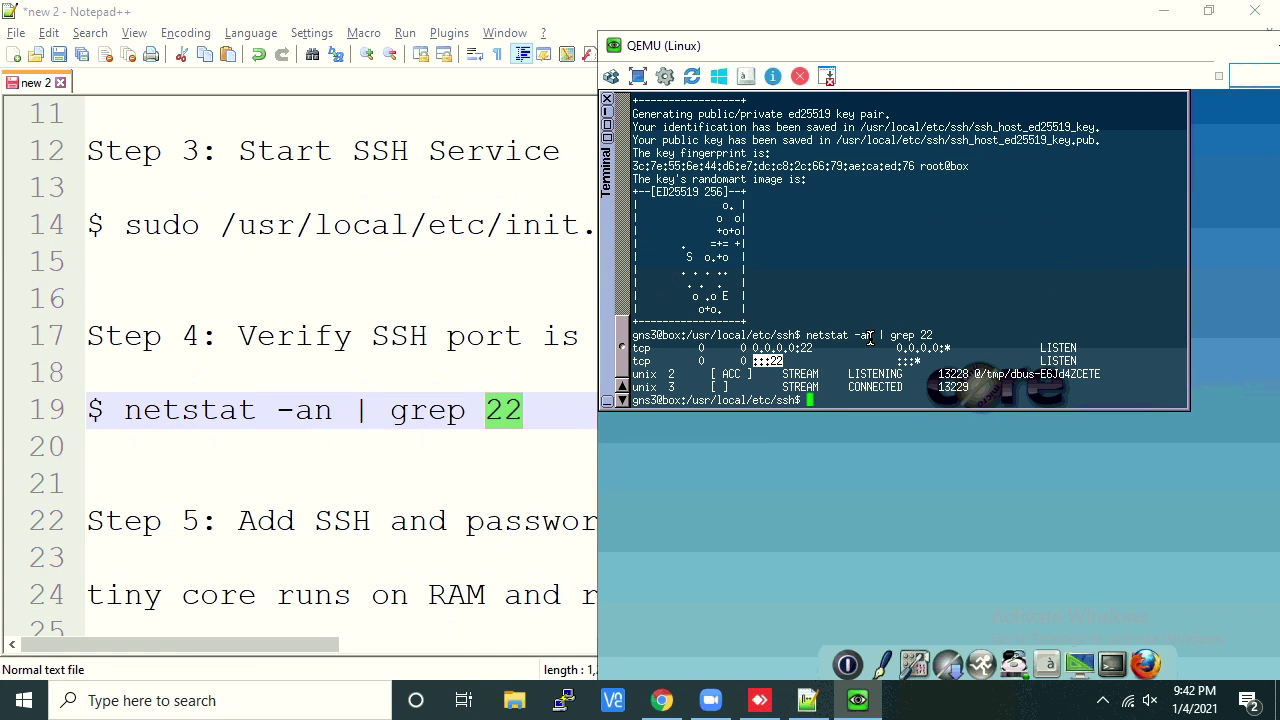
type("config")
key("Return")
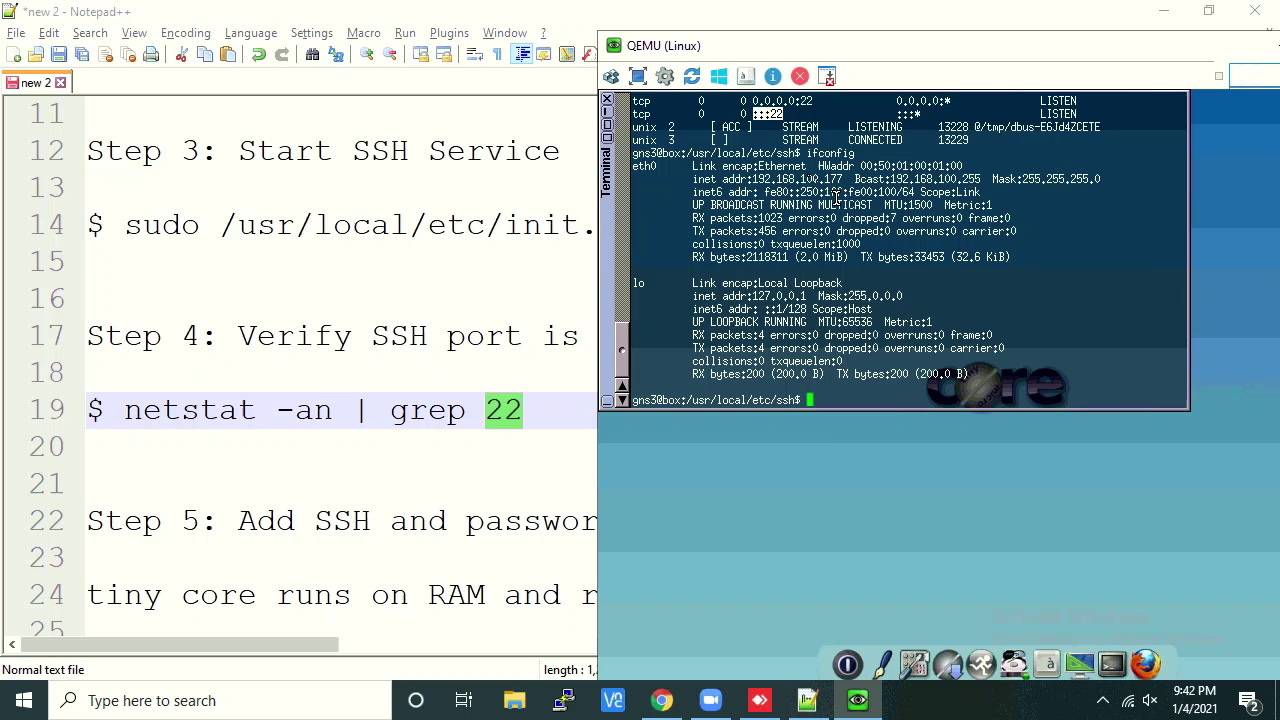
left_click_drag(692, 180, 997, 190)
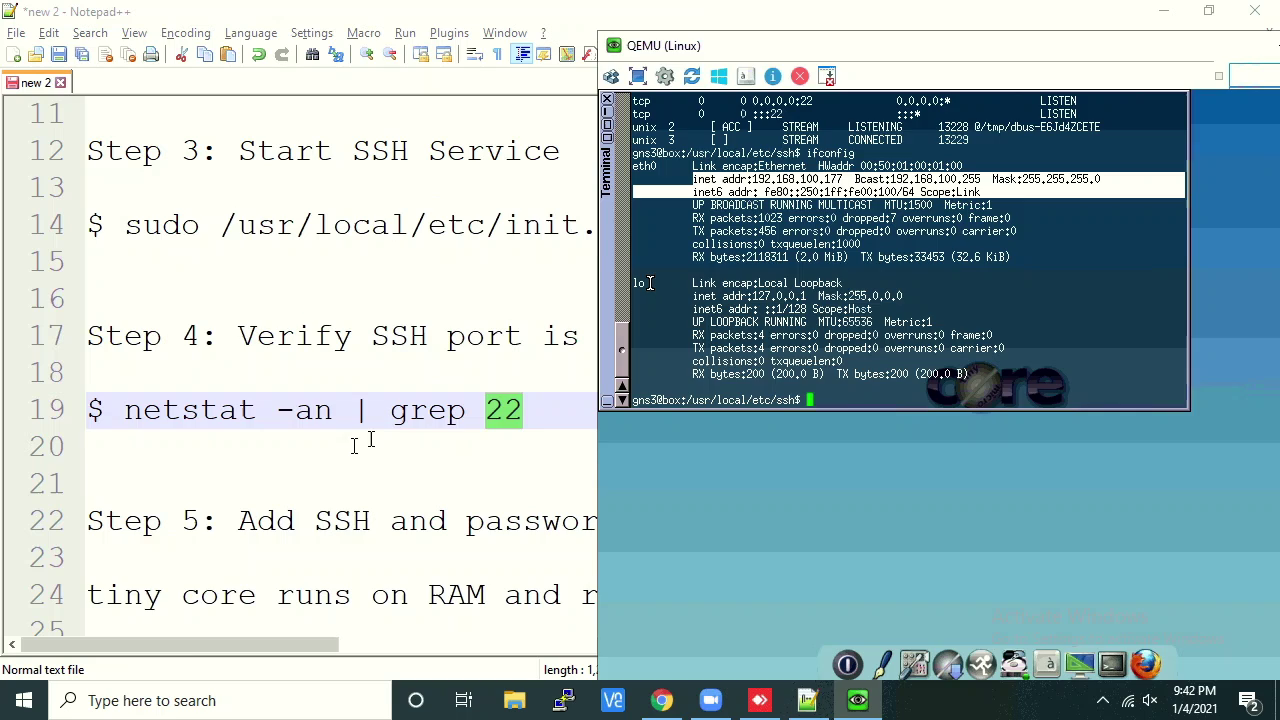
Review the step 5 paths in the notes: /usr/local/etc/ssh, /opt/.filetool.lst and /etc/shadow
left_click(320, 461)
scroll(320, 461, "down", 2)
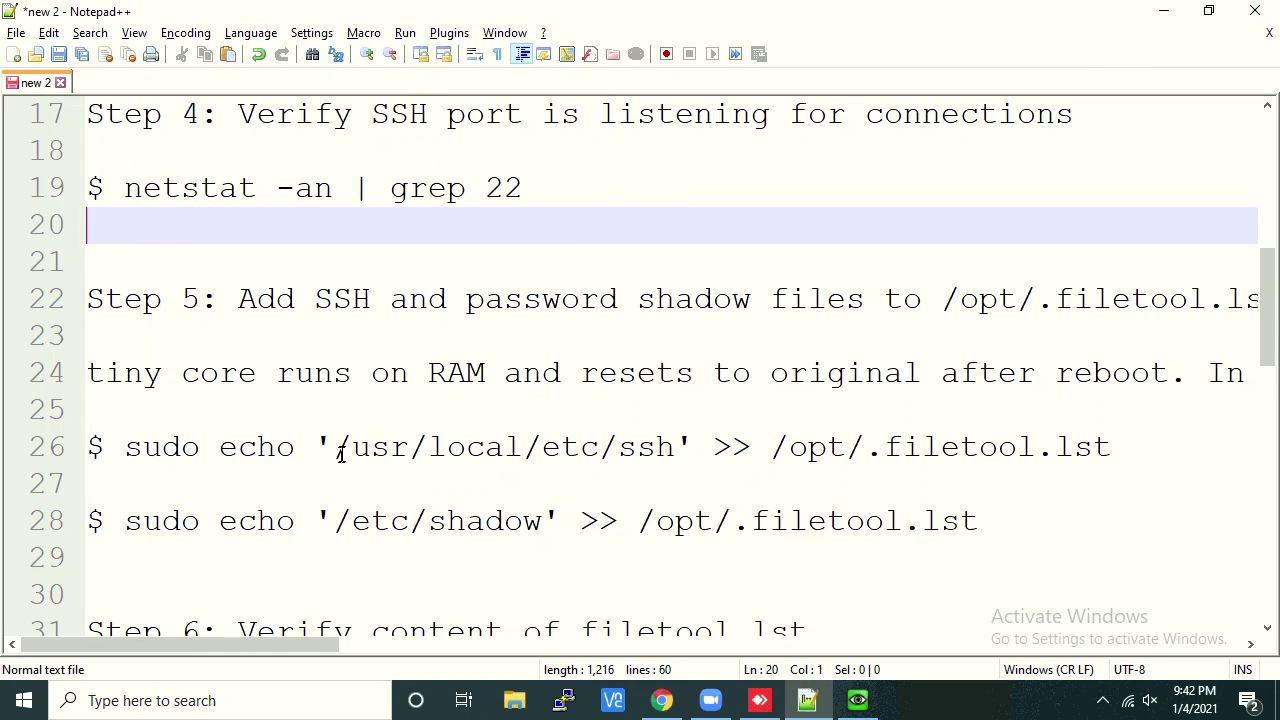
left_click_drag(333, 447, 676, 447)
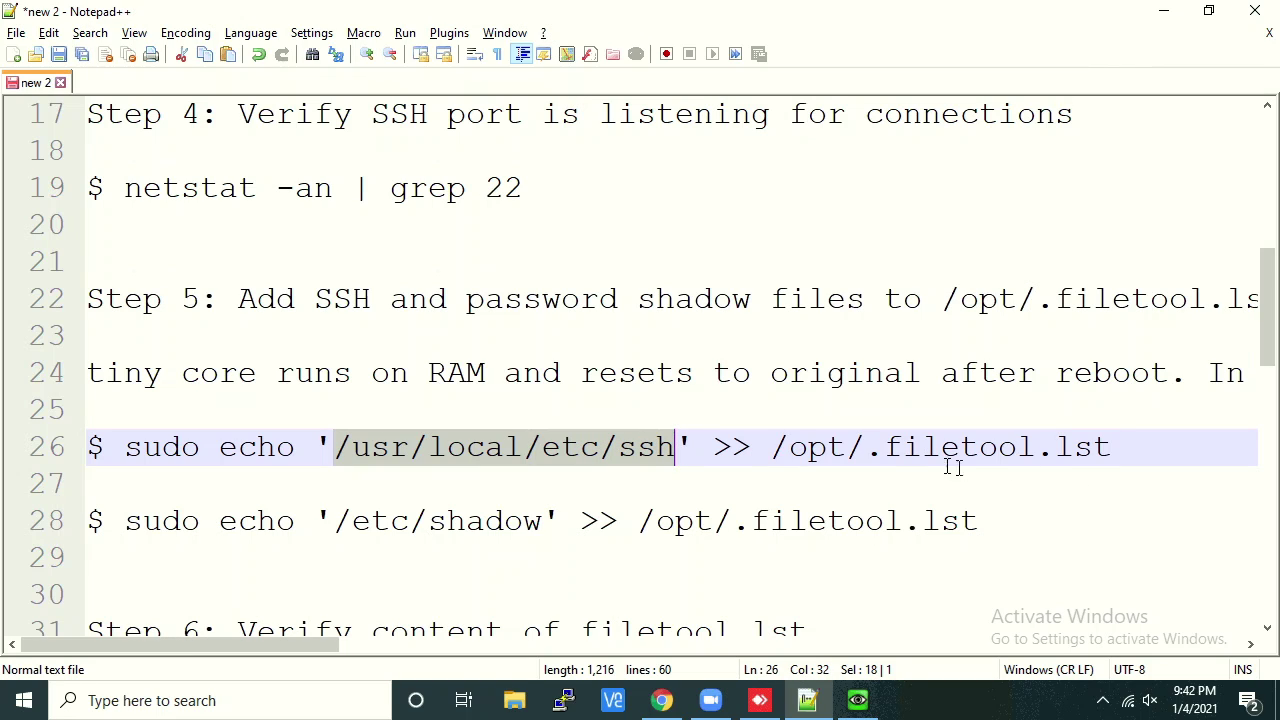
left_click_drag(886, 447, 1083, 451)
left_click_drag(340, 521, 543, 521)
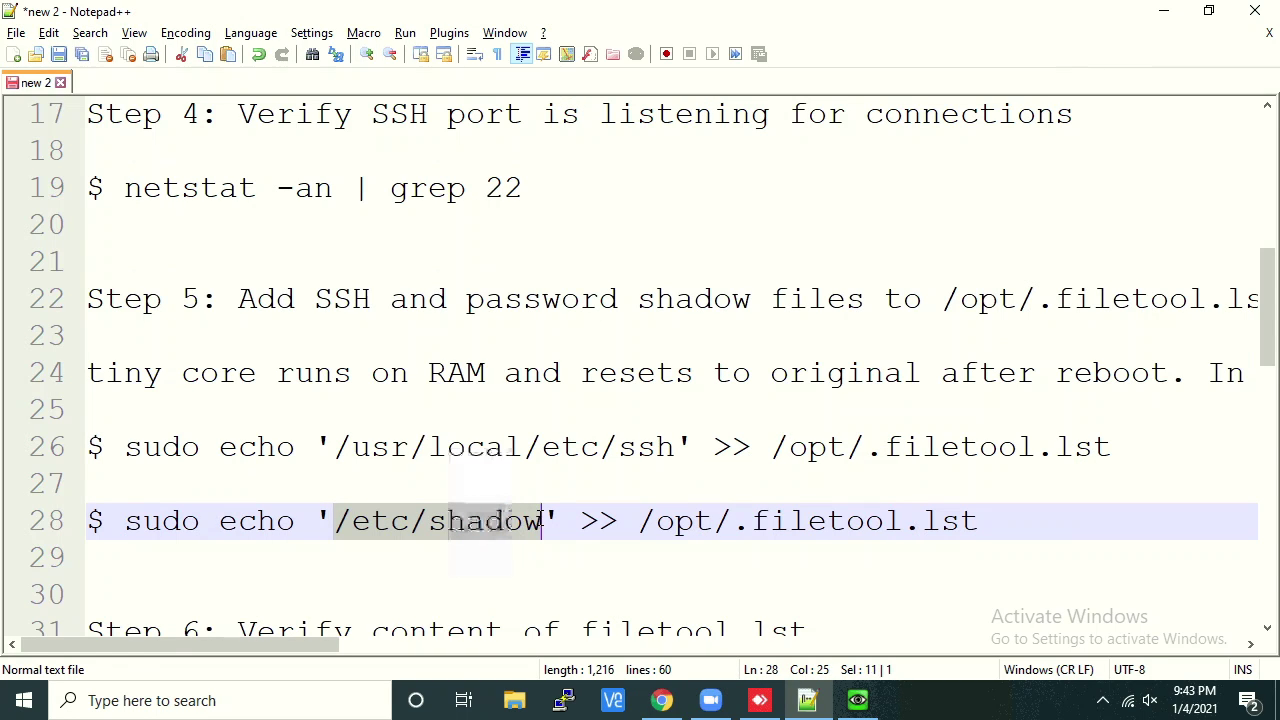
Begin typing 'sudo echo' at the Tiny Core terminal prompt
left_click(858, 700)
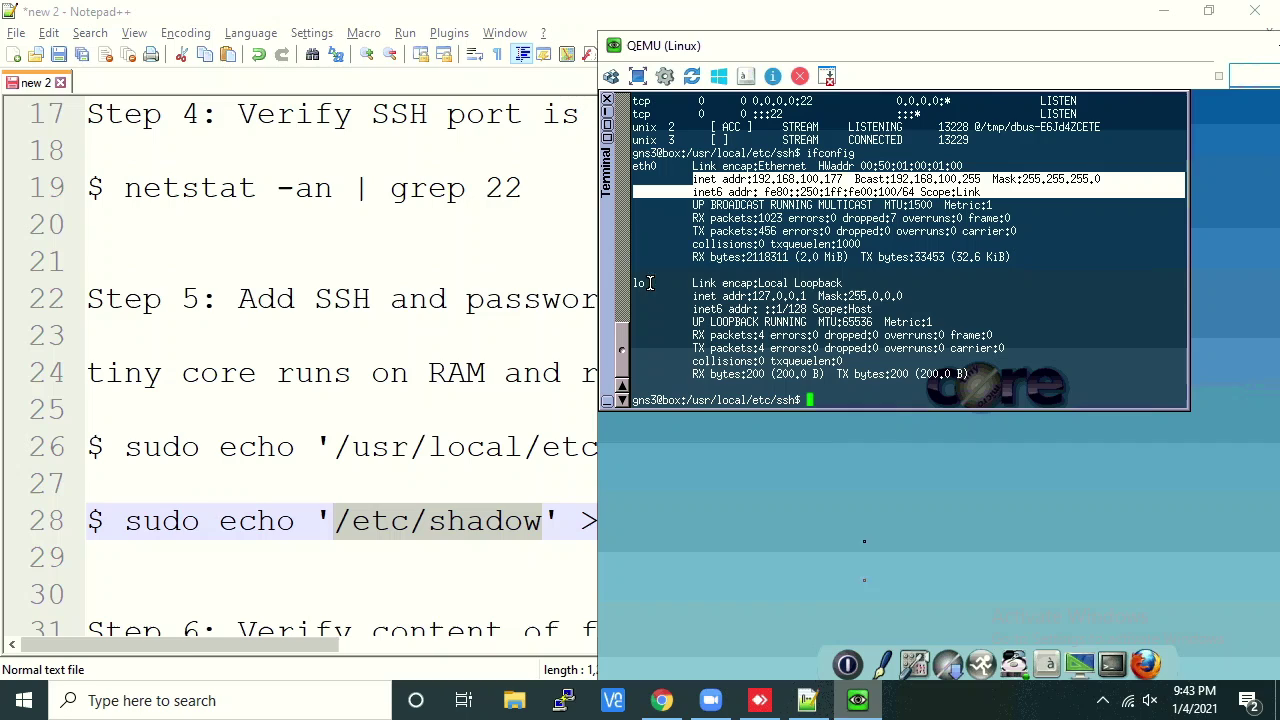
double_click(905, 363)
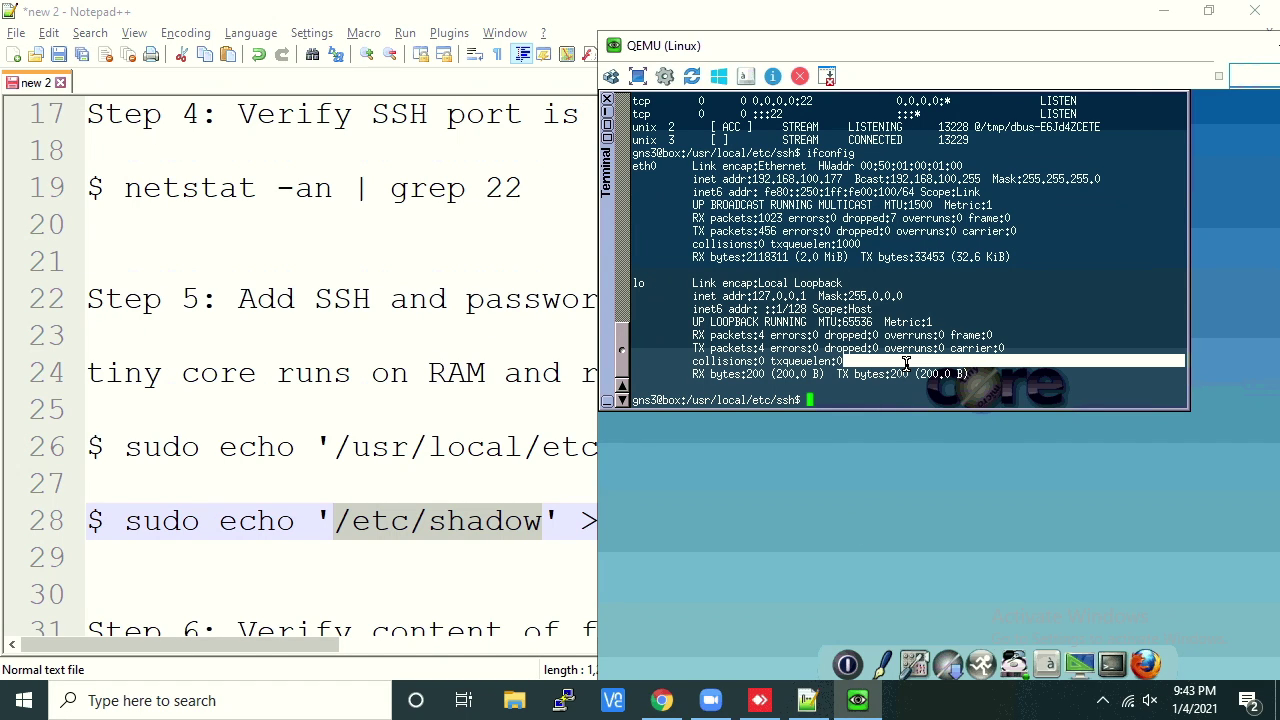
type("sudo echo /")
Select and copy the full line 26 filetool command from the Notepad++ notes
left_click(454, 470)
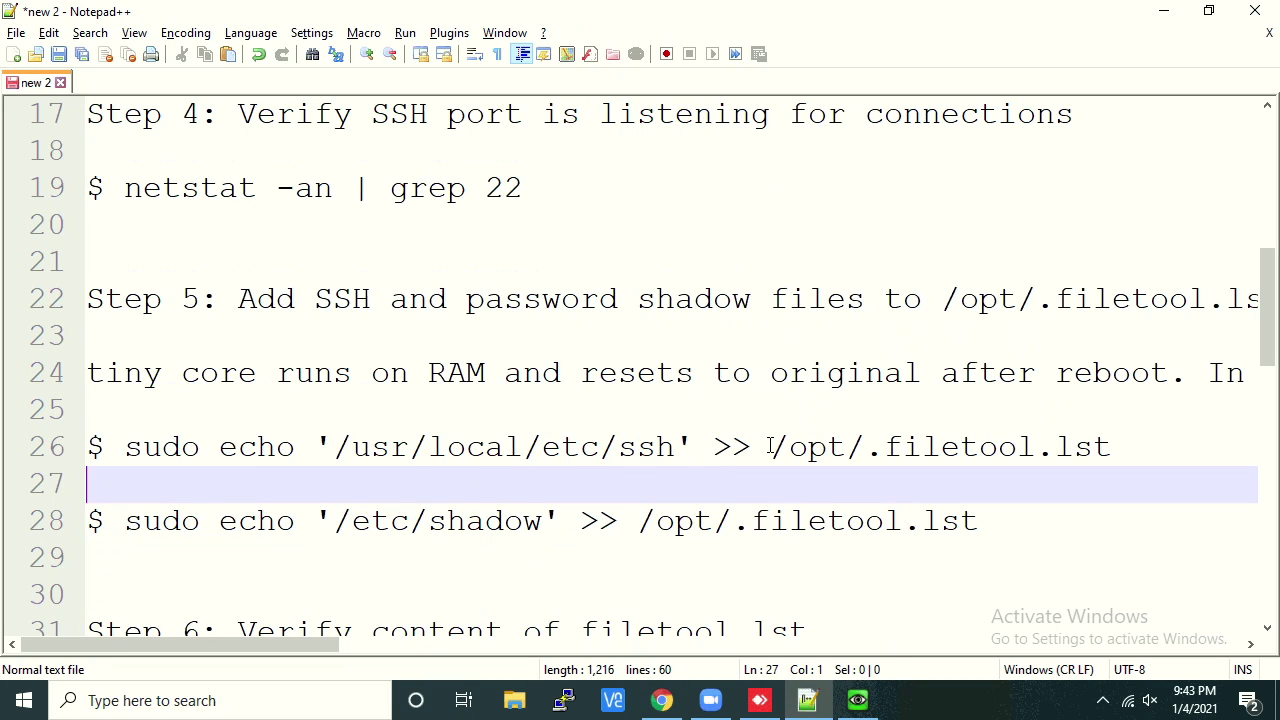
left_click_drag(770, 447, 1103, 446)
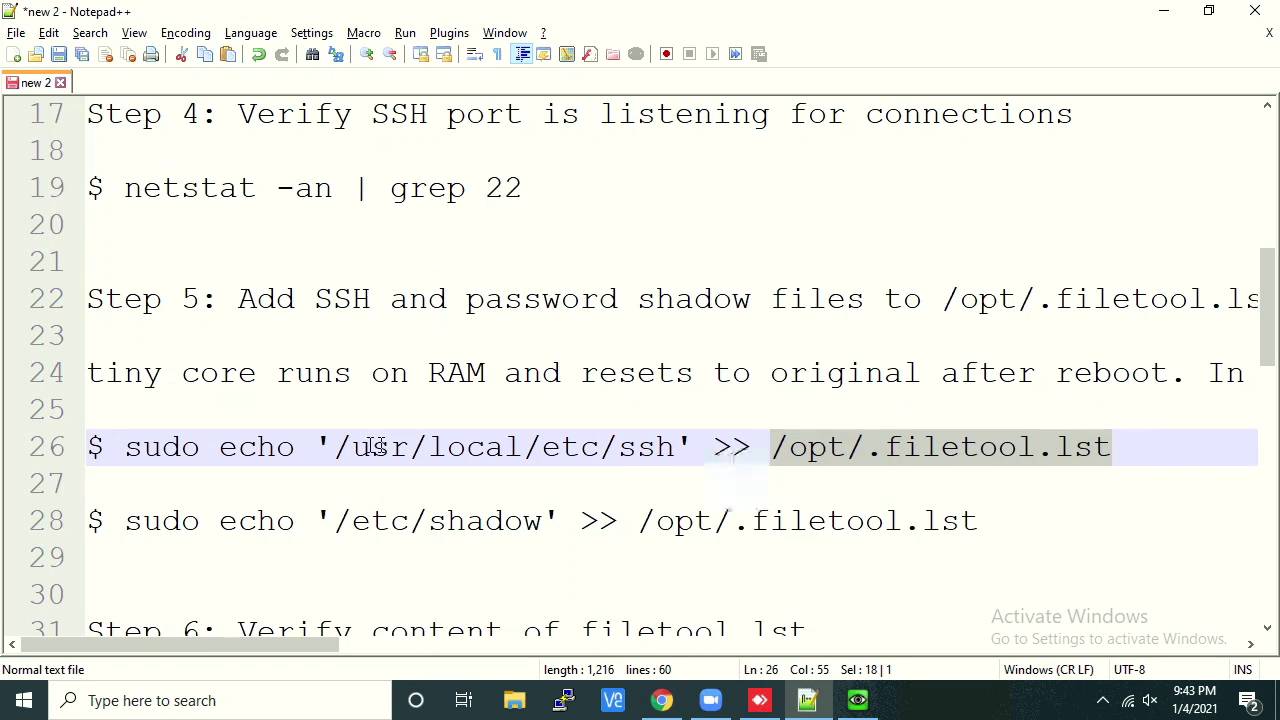
left_click(336, 447)
left_click_drag(336, 447, 676, 447)
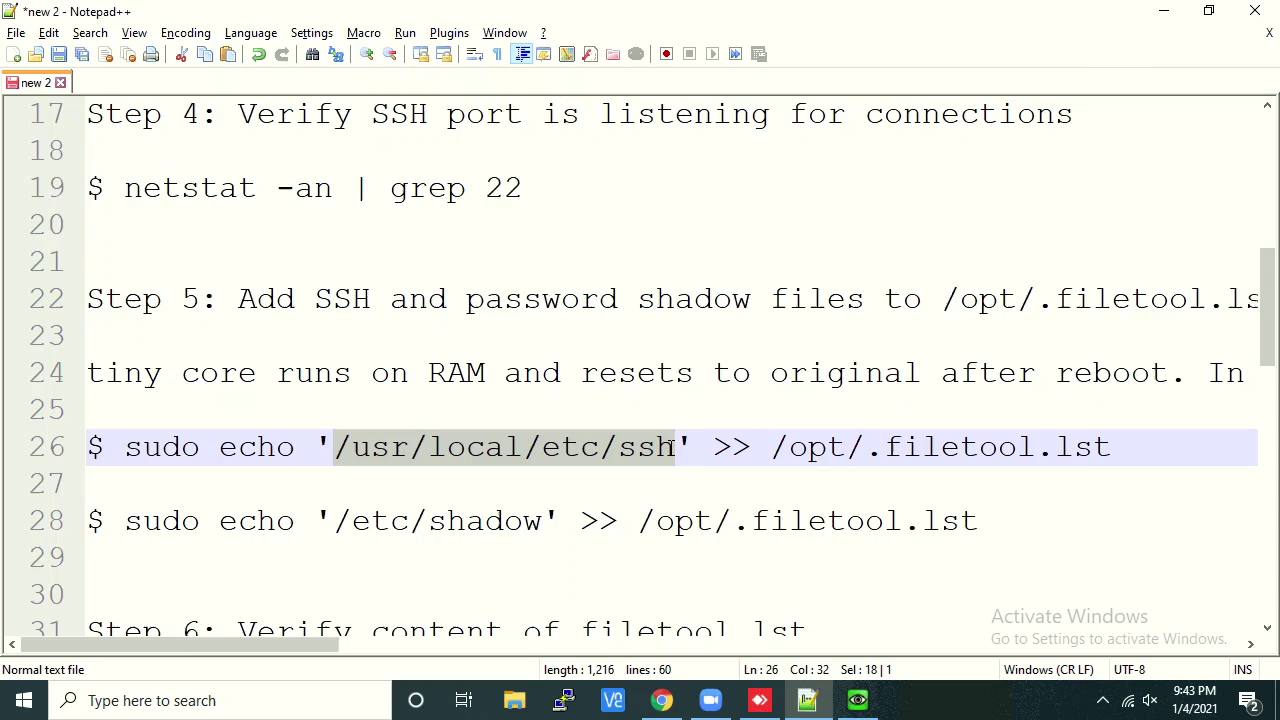
left_click_drag(352, 521, 532, 522)
left_click(427, 521)
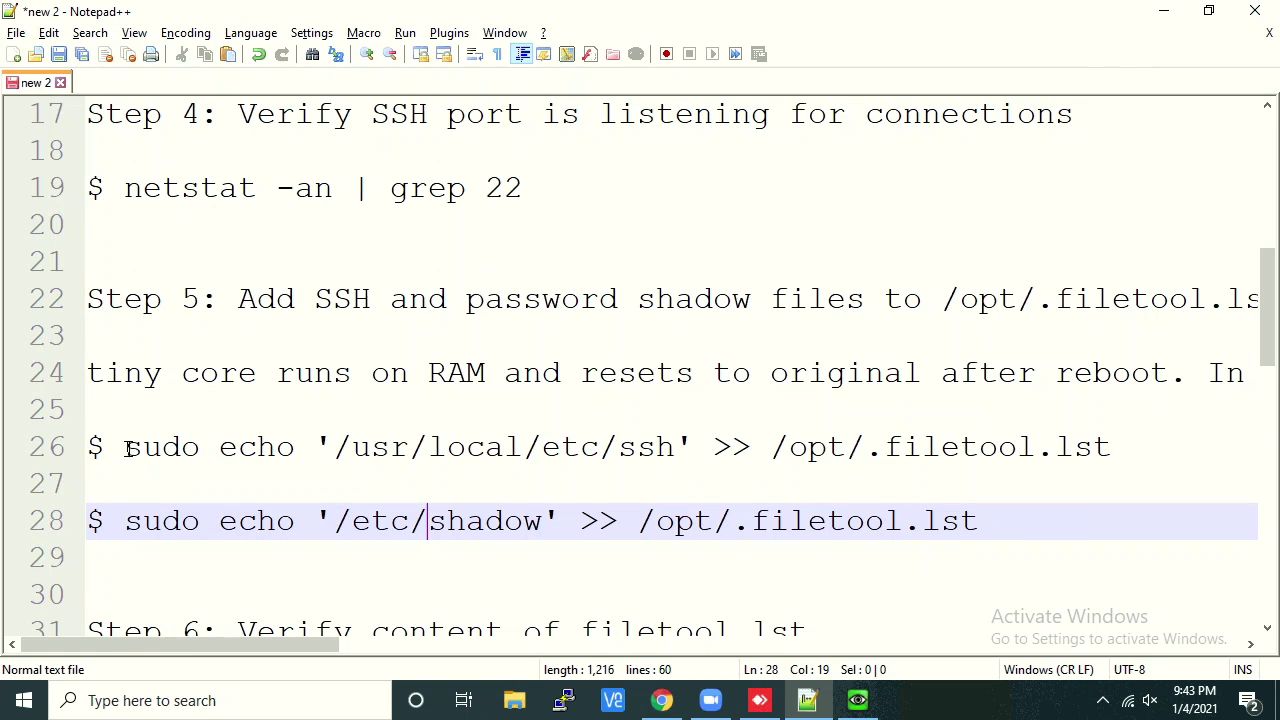
left_click_drag(125, 447, 1111, 447)
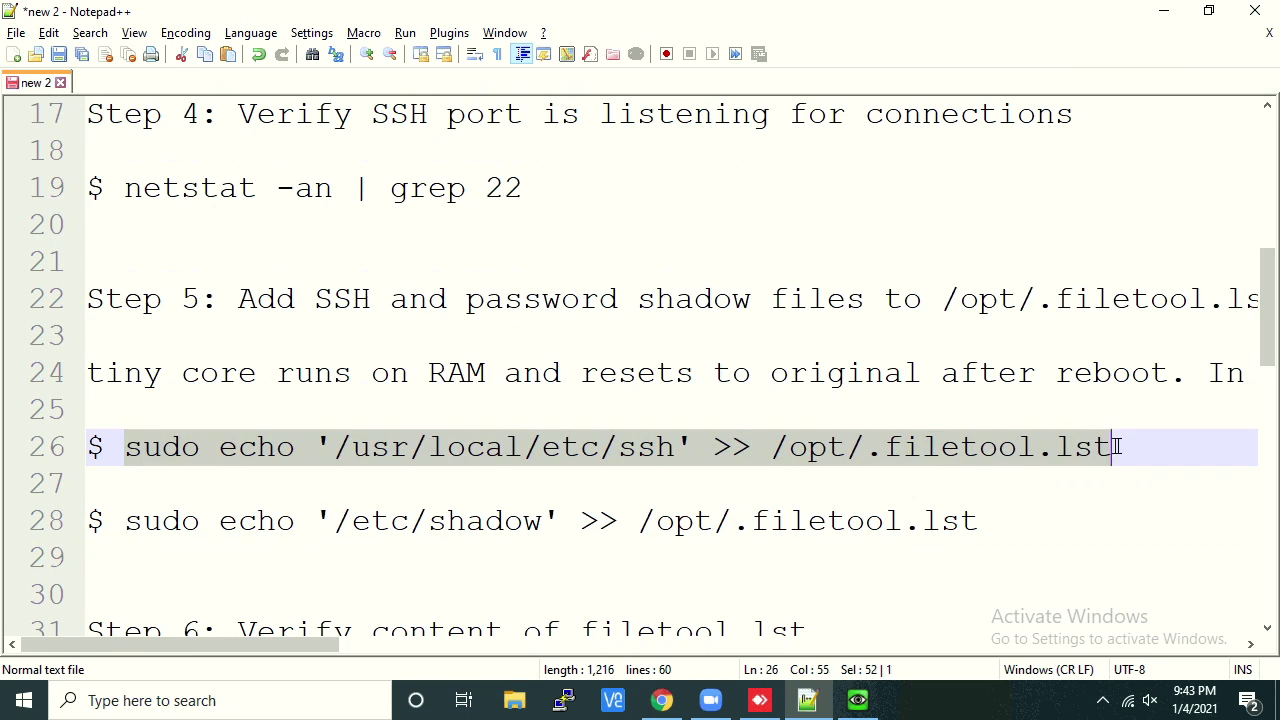
right_click(1014, 463)
left_click(1094, 78)
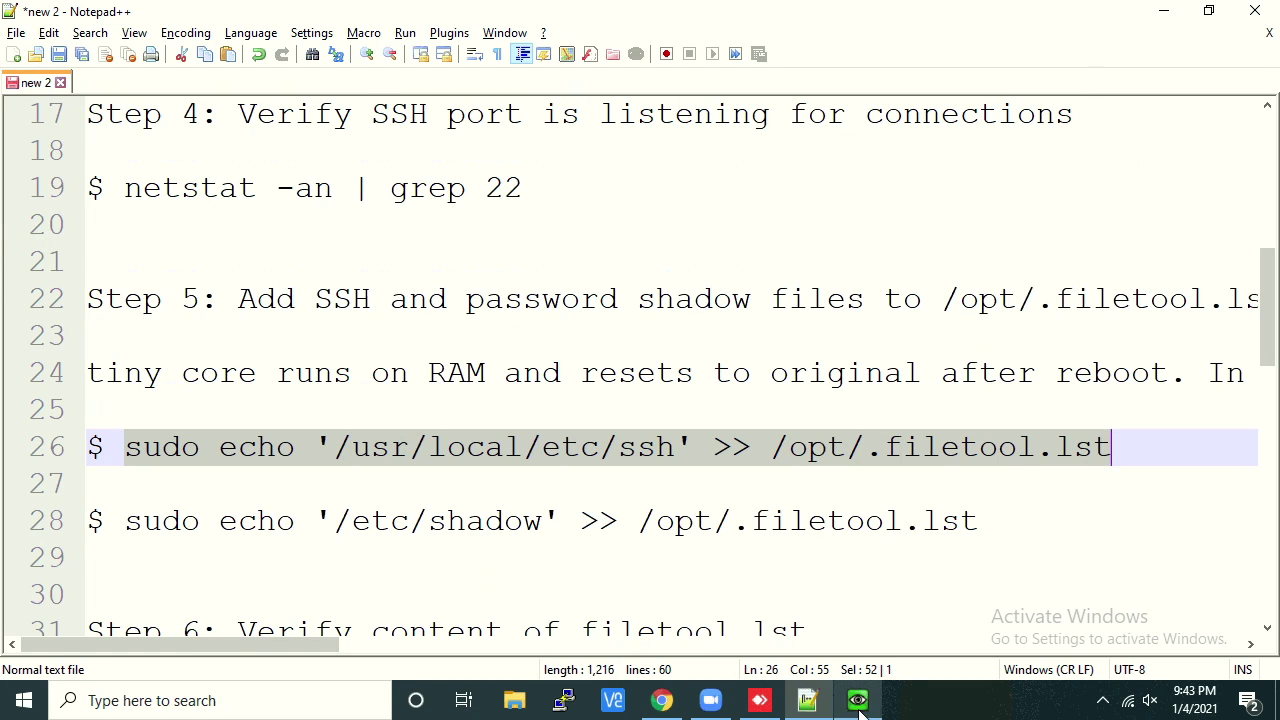
Run sudo echo '/usr/local/etc/ssh' >> /opt/.filetool.lst, then start typing the matching /etc/shadow line
left_click(857, 700)
left_click(903, 358)
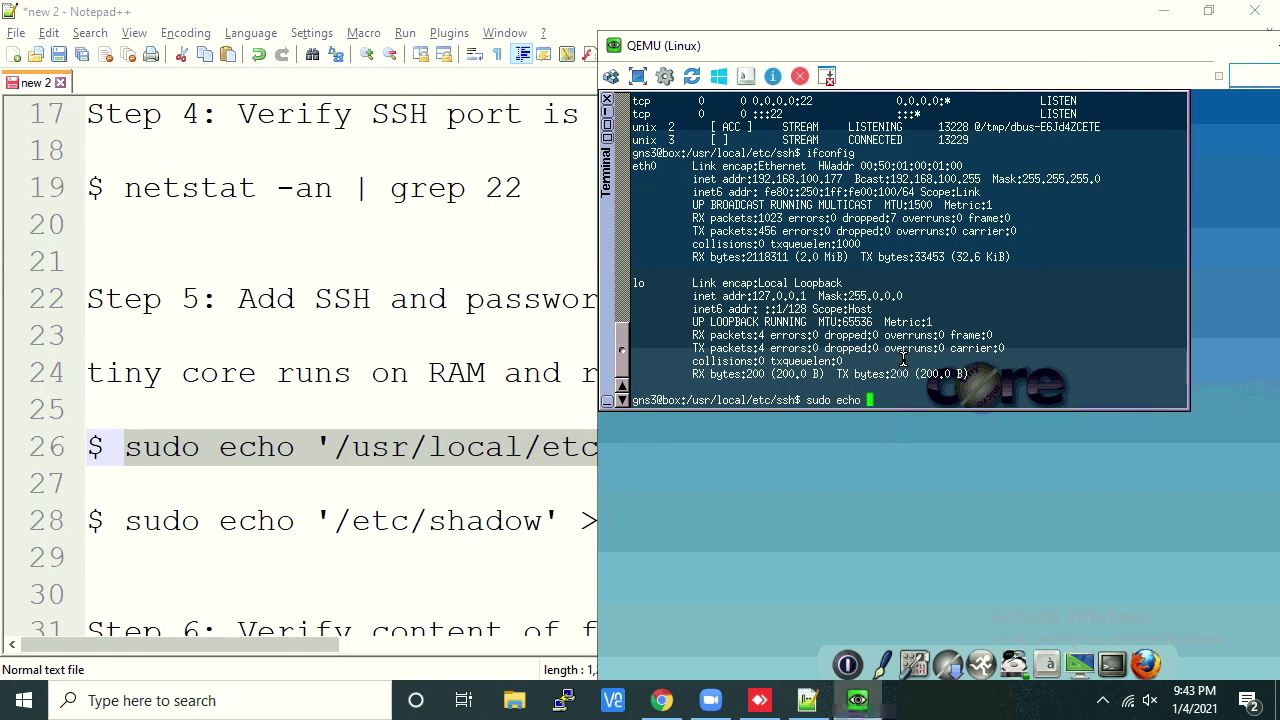
key("BackSpace")
key("BackSpace")
key("BackSpace")
key("BackSpace")
key("BackSpace")
key("BackSpace")
key("BackSpace")
key("BackSpace")
key("BackSpace")
key("BackSpace")
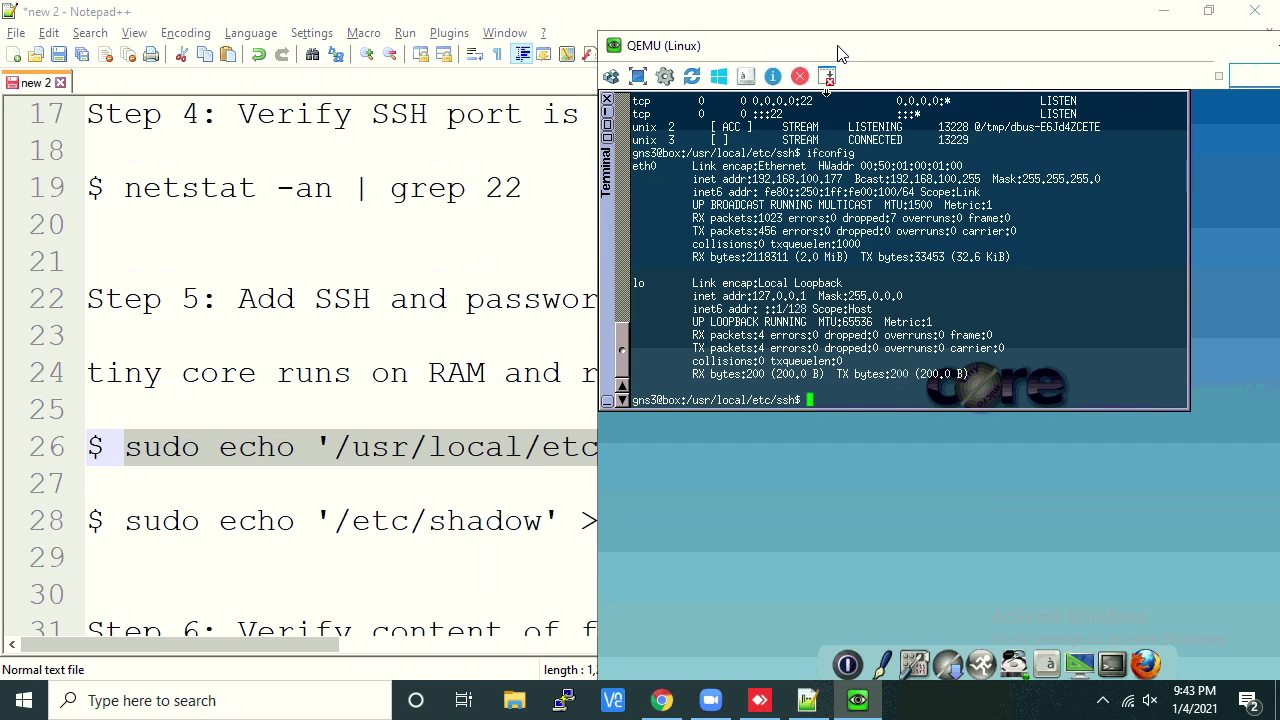
left_click_drag(838, 52, 543, 37)
type("sudo")
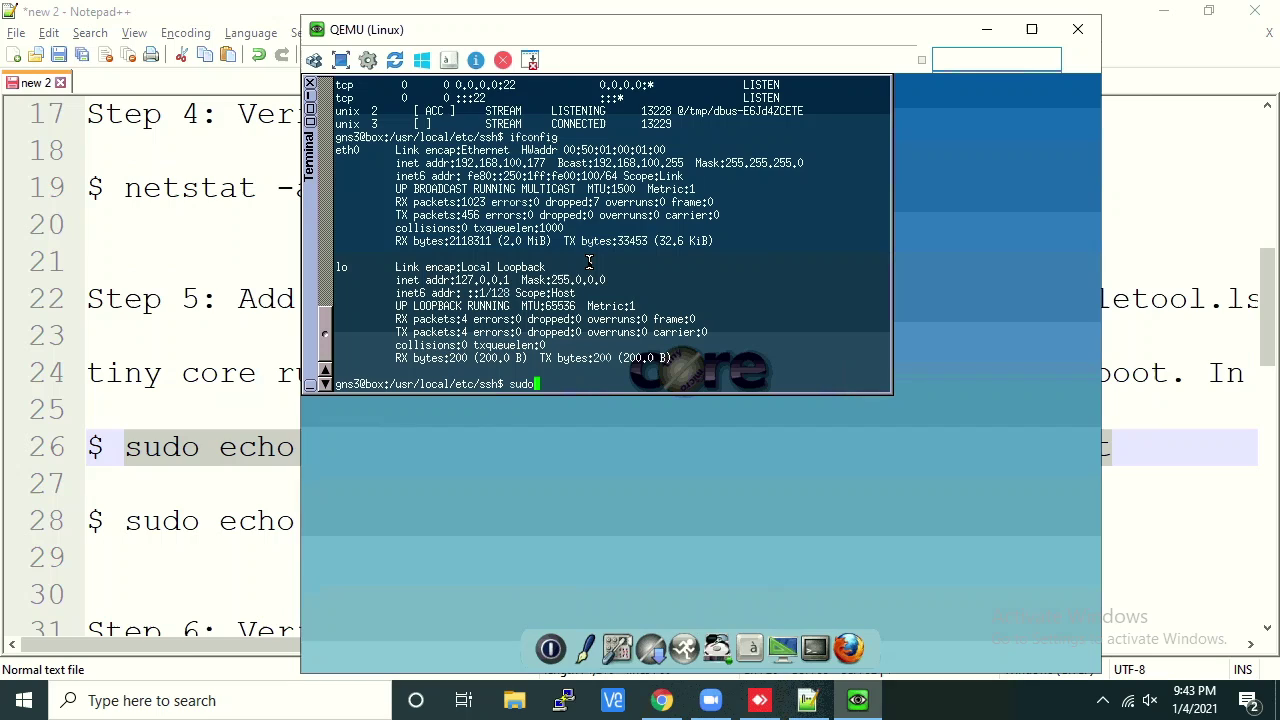
type(" echo '/usr/local/etc/ssh' >> /opt/.file")
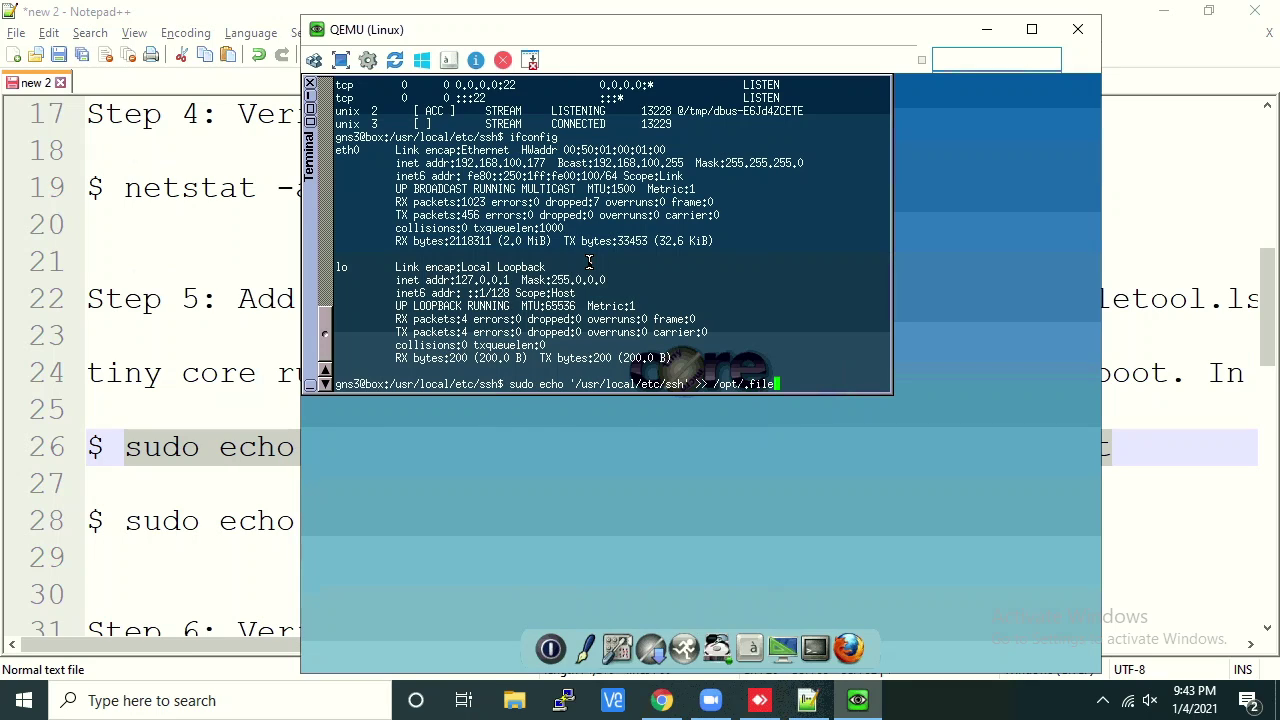
type("tool.lst")
key("Return")
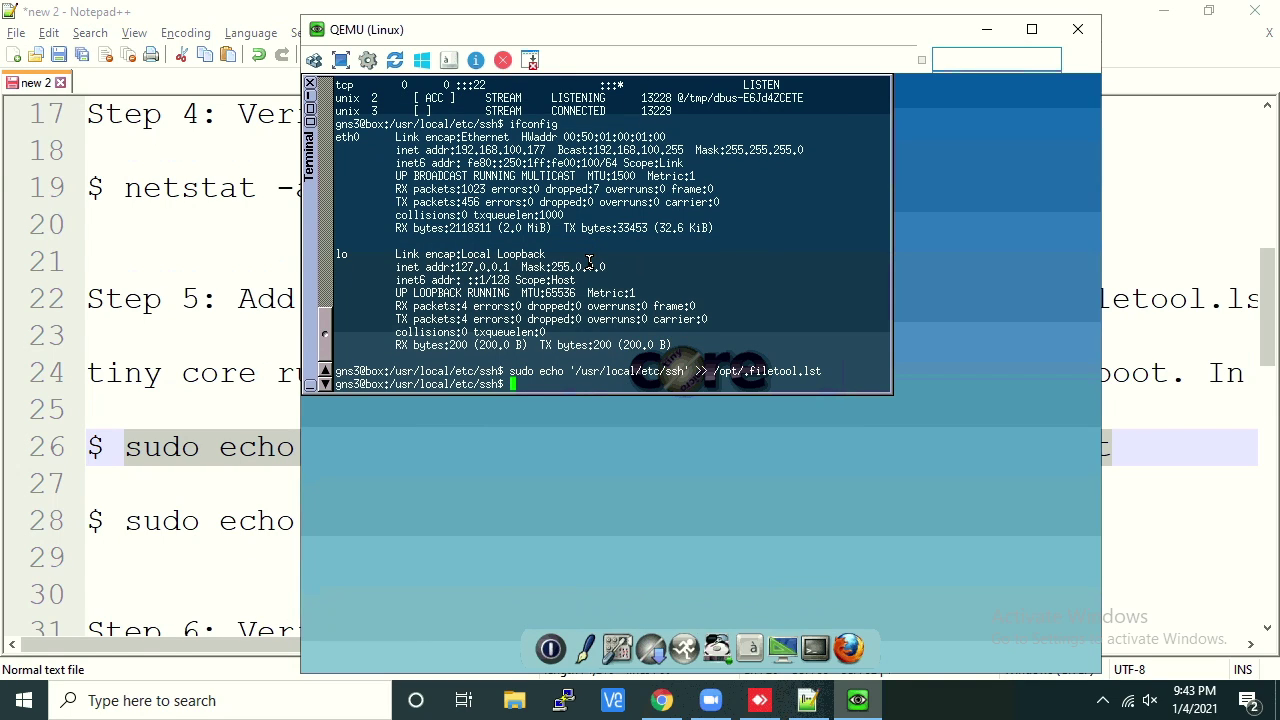
type("sudo echo '/etc/shadow' >> /opt/.filetool.lst")
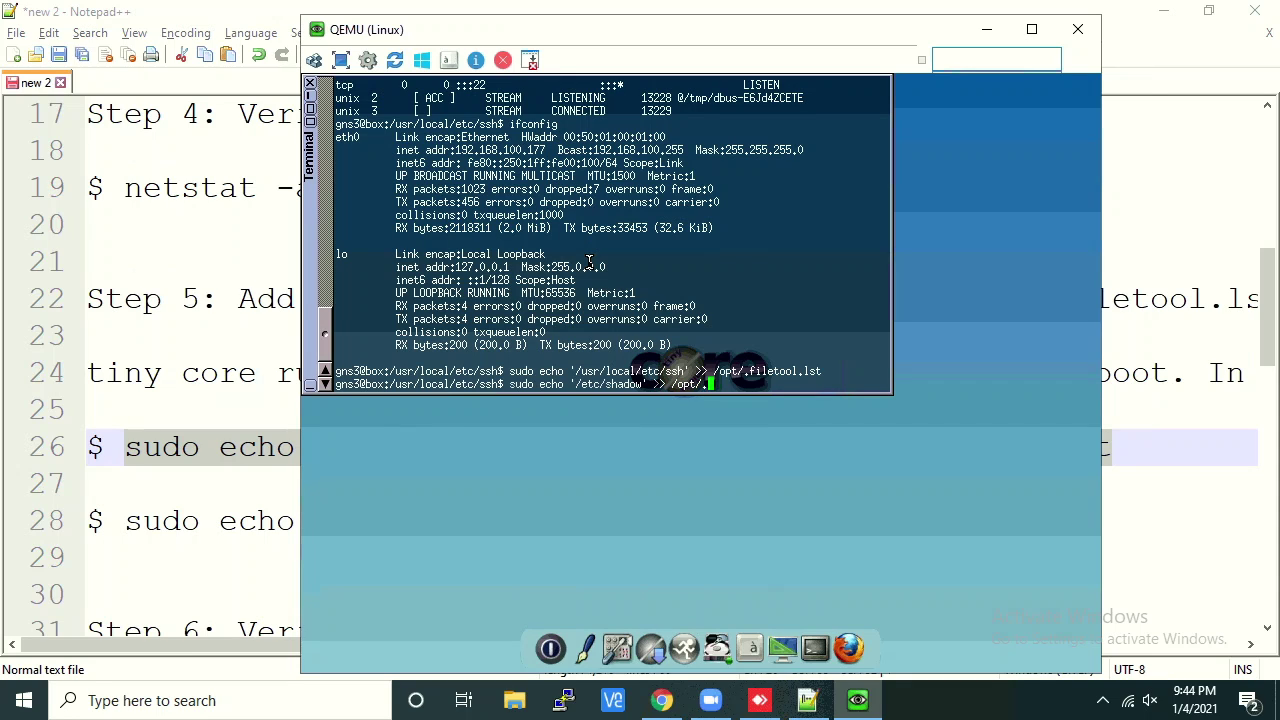
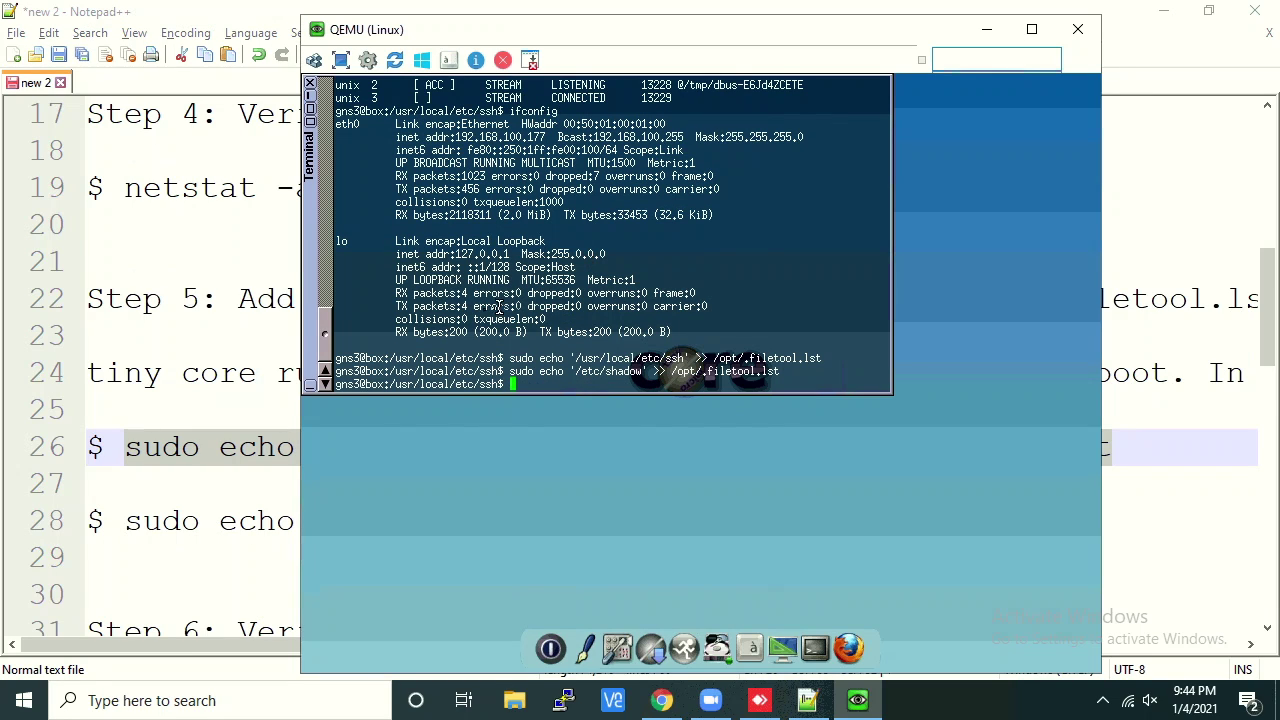
After checking the added /etc/shadow entry, enter 'sudo su' and start typing 'passwd'
left_click_drag(573, 371, 644, 371)
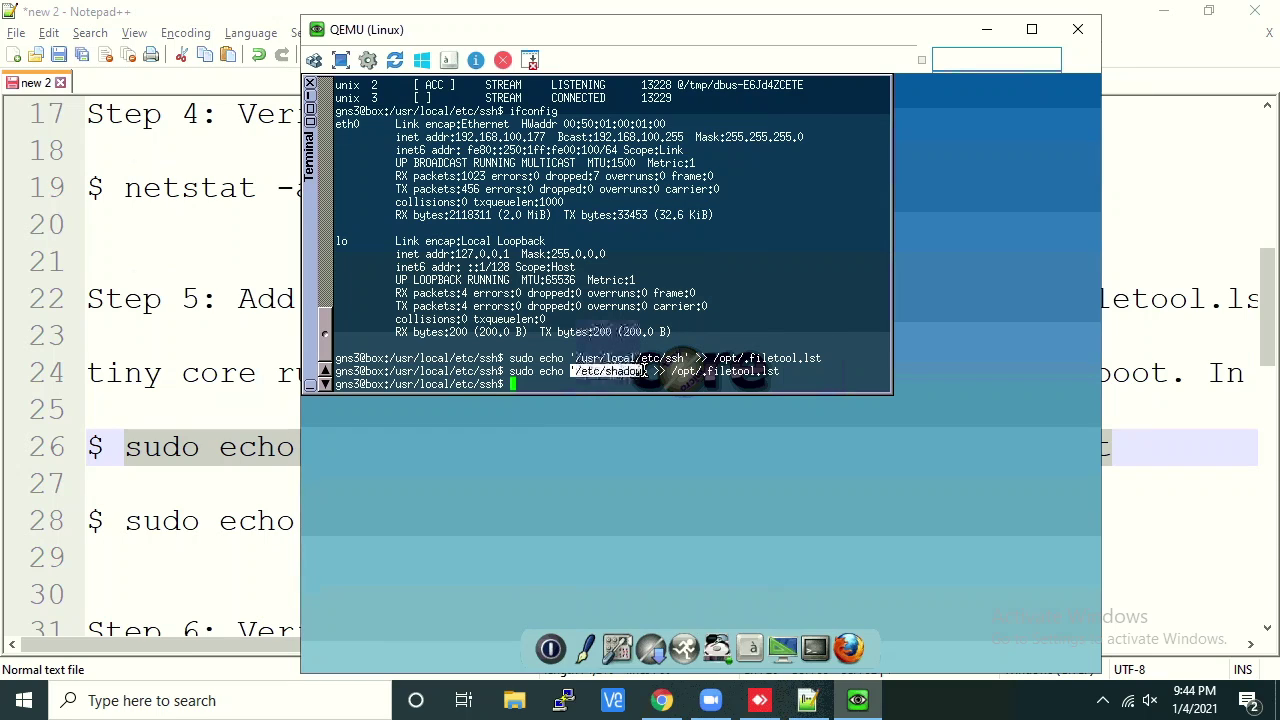
left_click(597, 367)
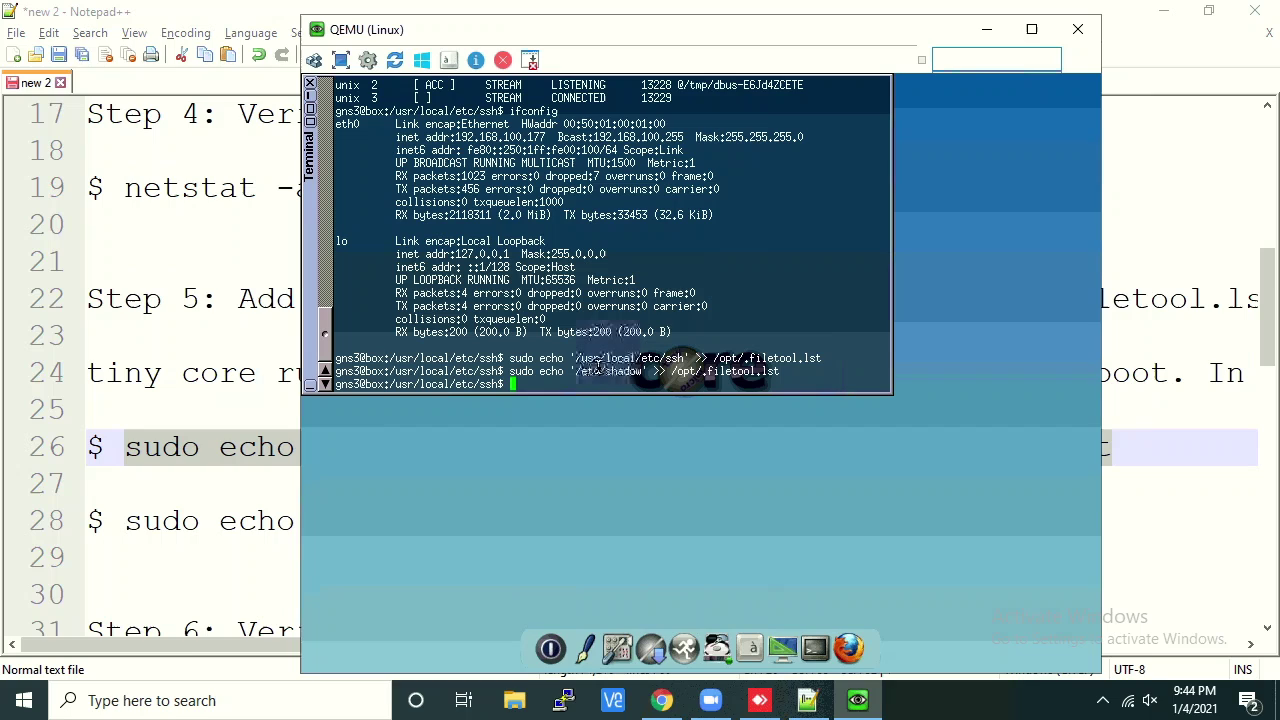
Set and retype a new root password with passwd until it reports the password was changed
type("sudo su")
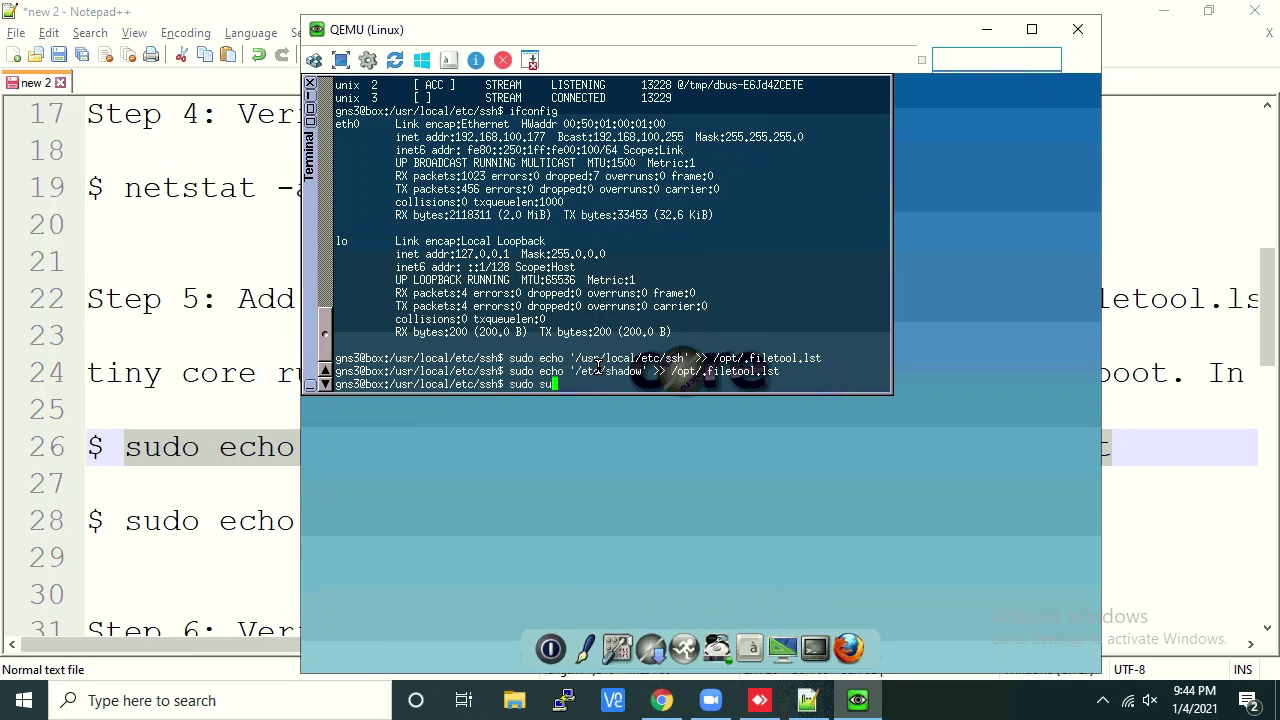
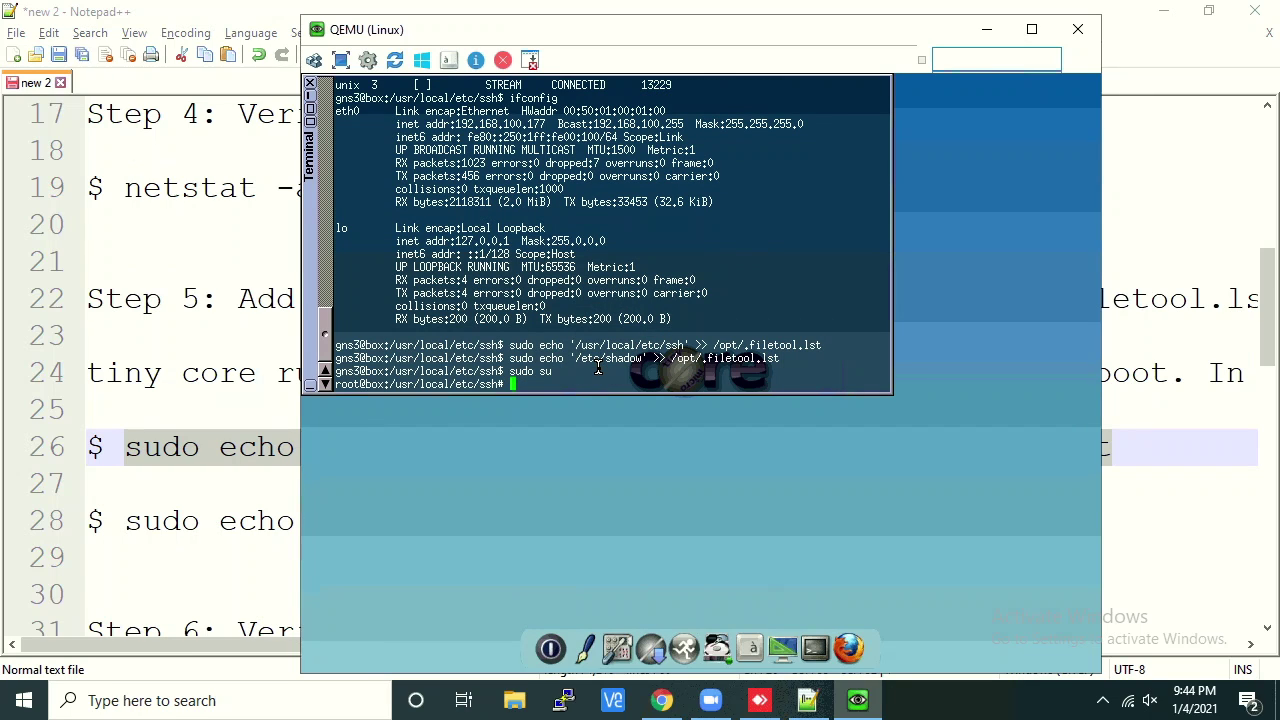
After checking the added /etc/shadow entry, enter 'sudo su' and start typing 'passwd'
Set and retype a new root password with passwd until it reports the password was changed
type("passwd")
key("Return")
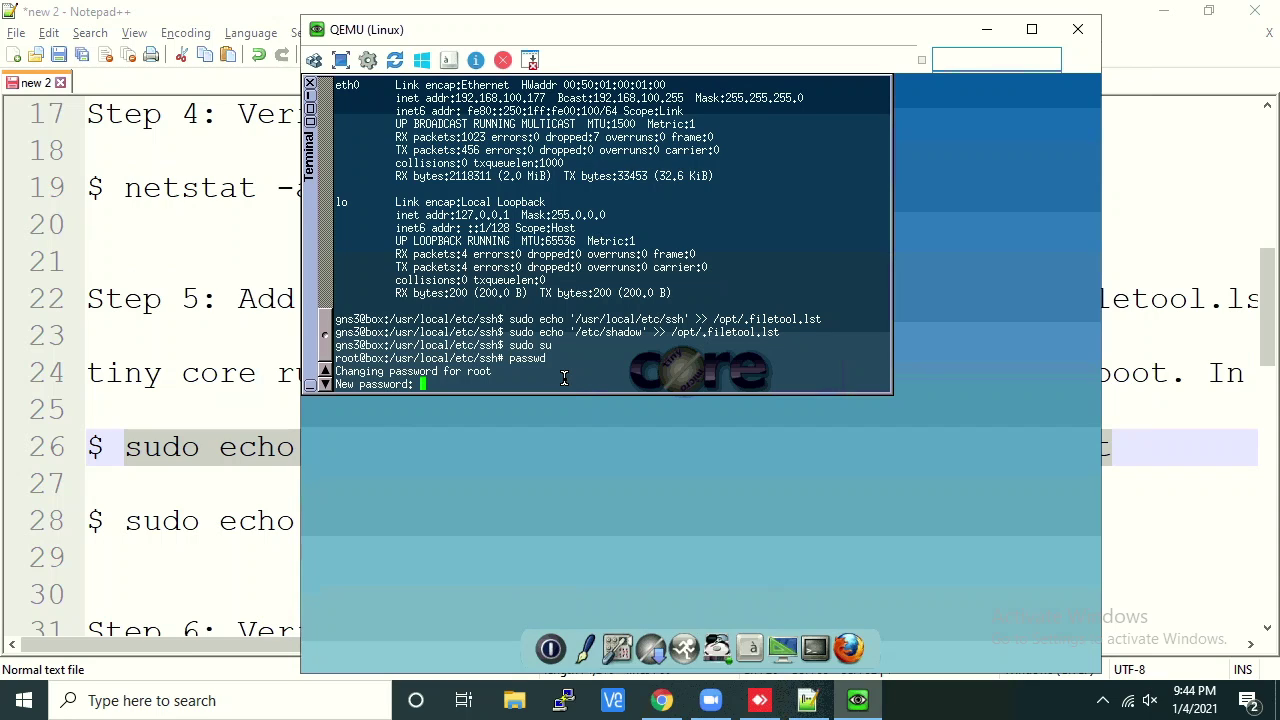
key("Return")
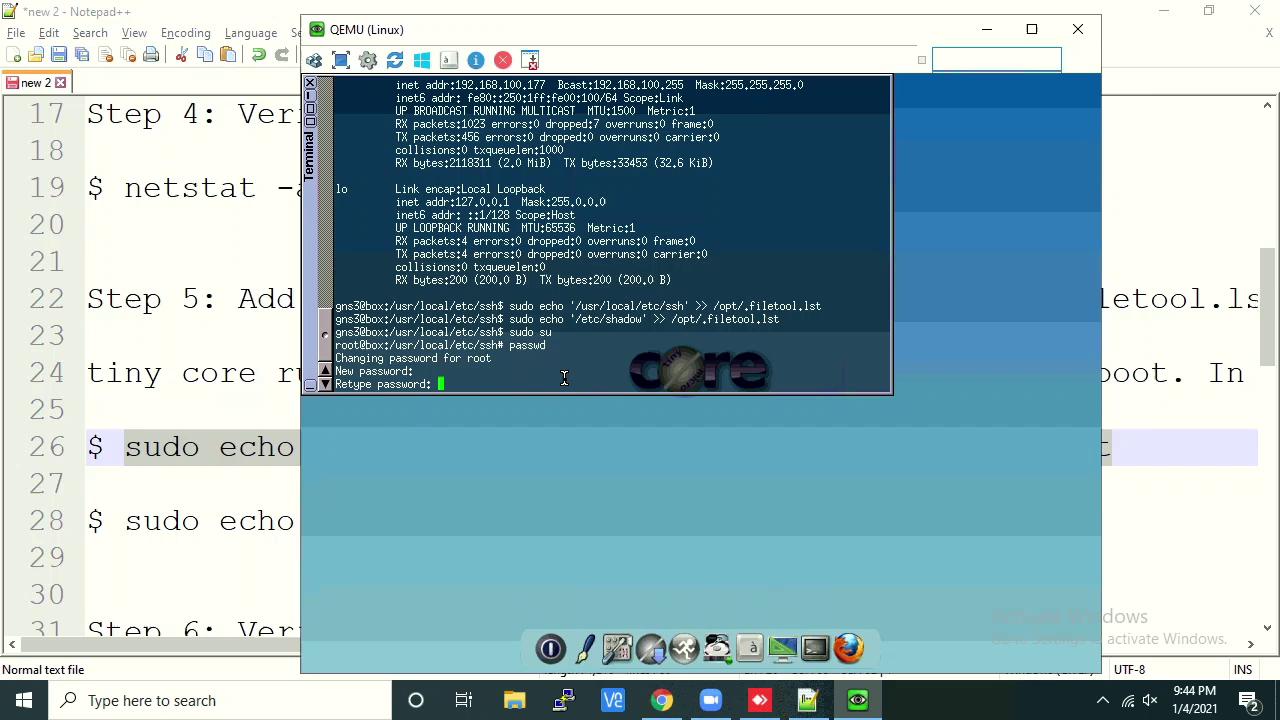
key("Return")
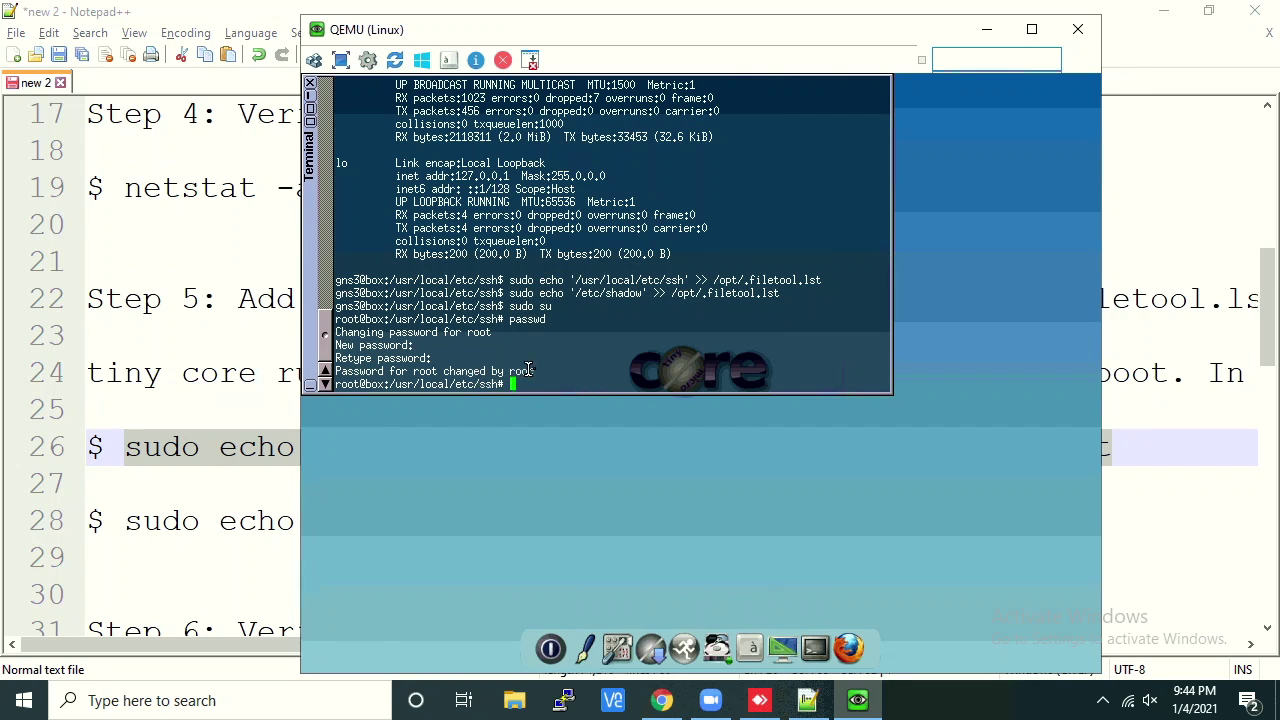
left_click_drag(536, 371, 335, 366)
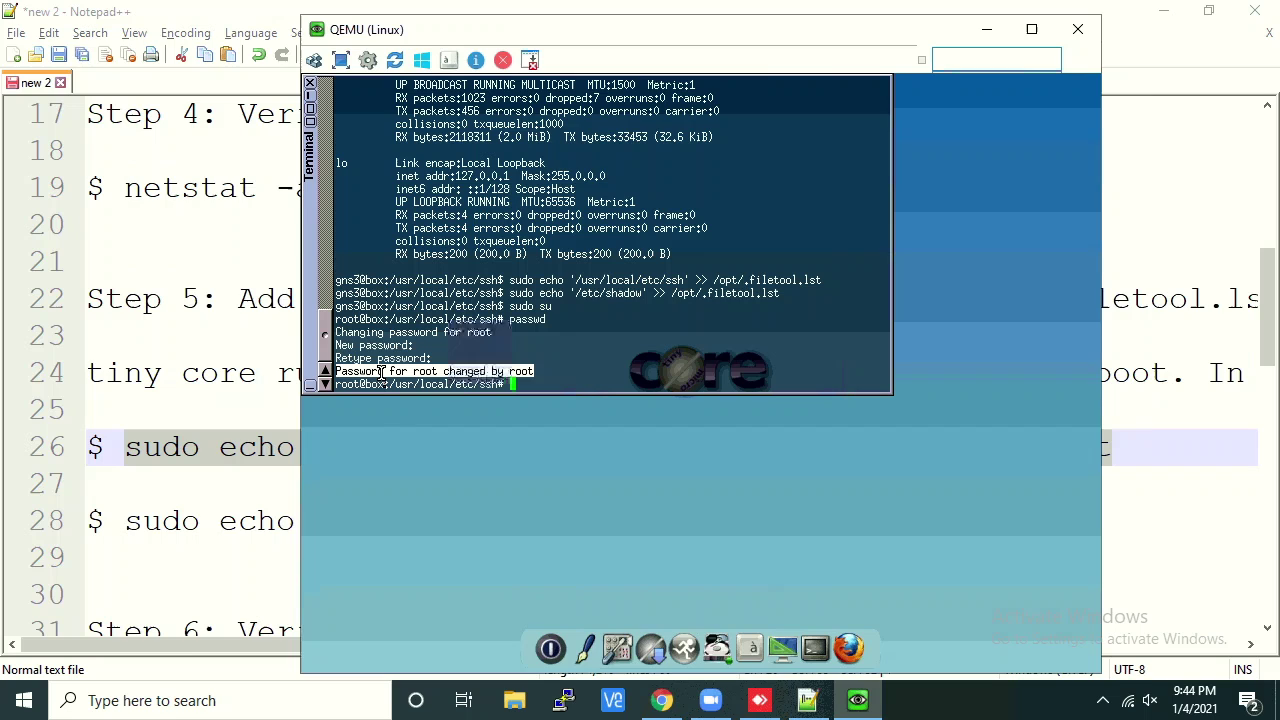
left_click_drag(640, 25, 745, 28)
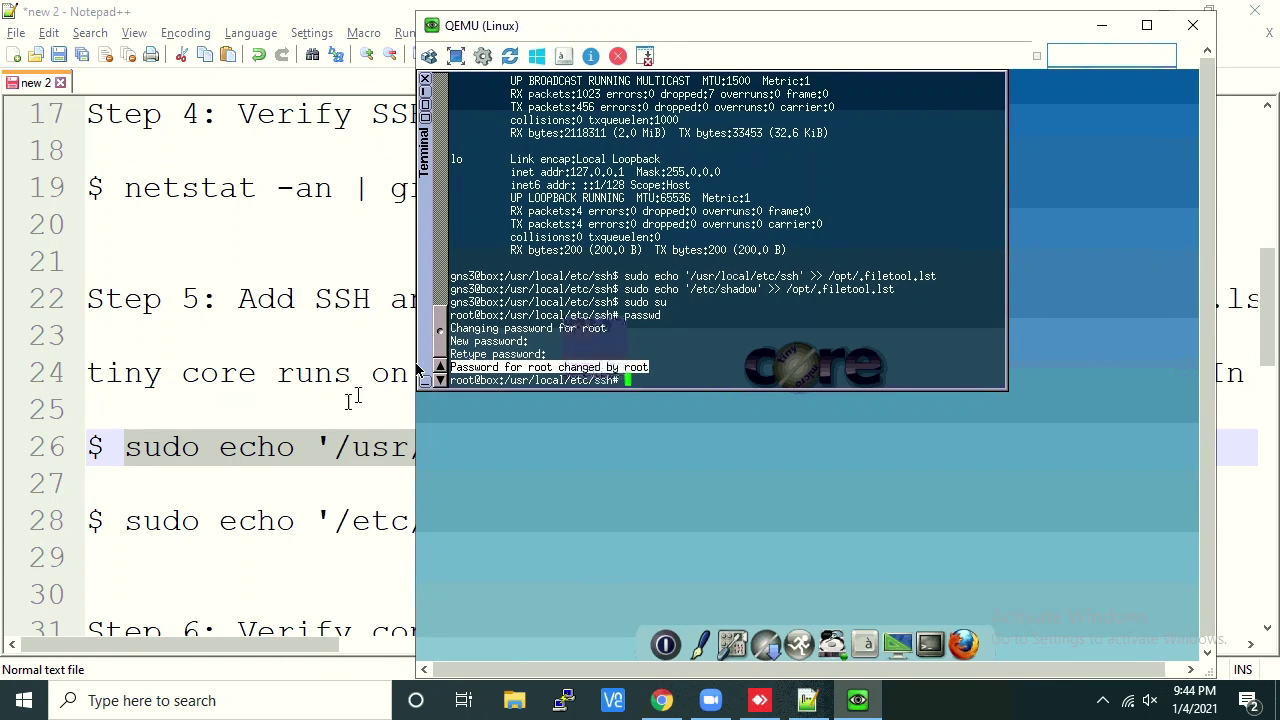
left_click(238, 445)
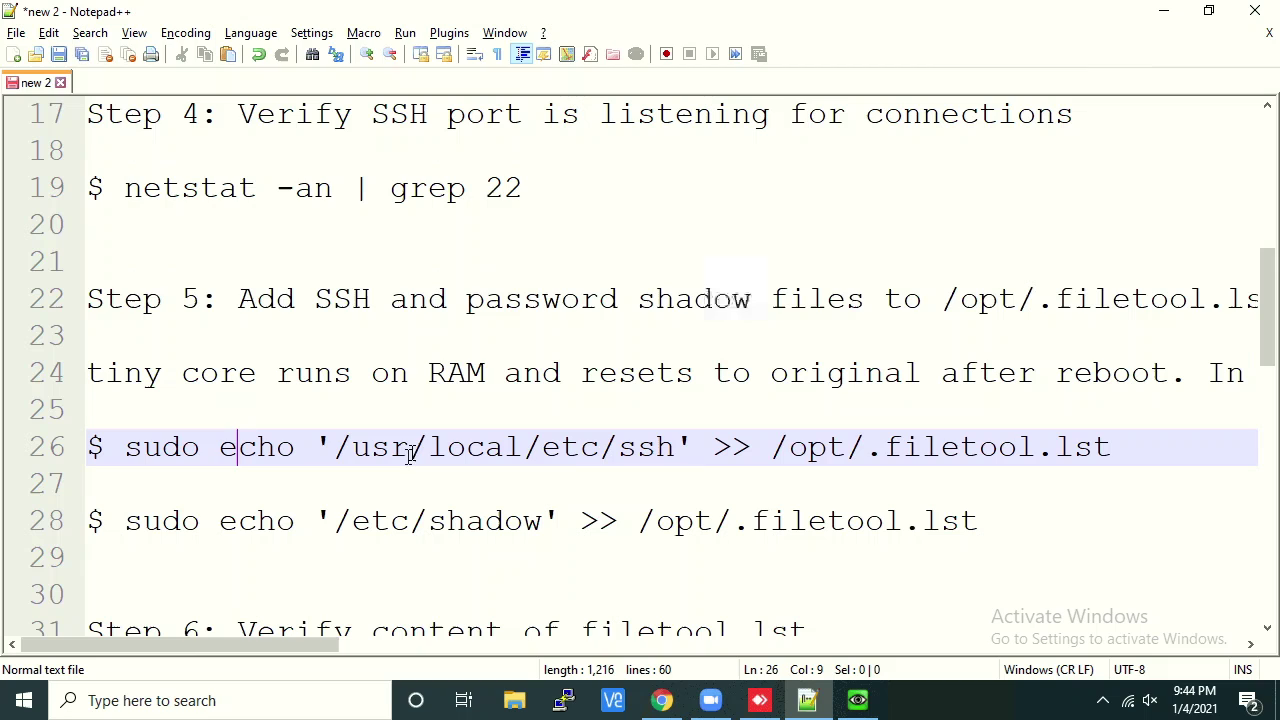
double_click(625, 446)
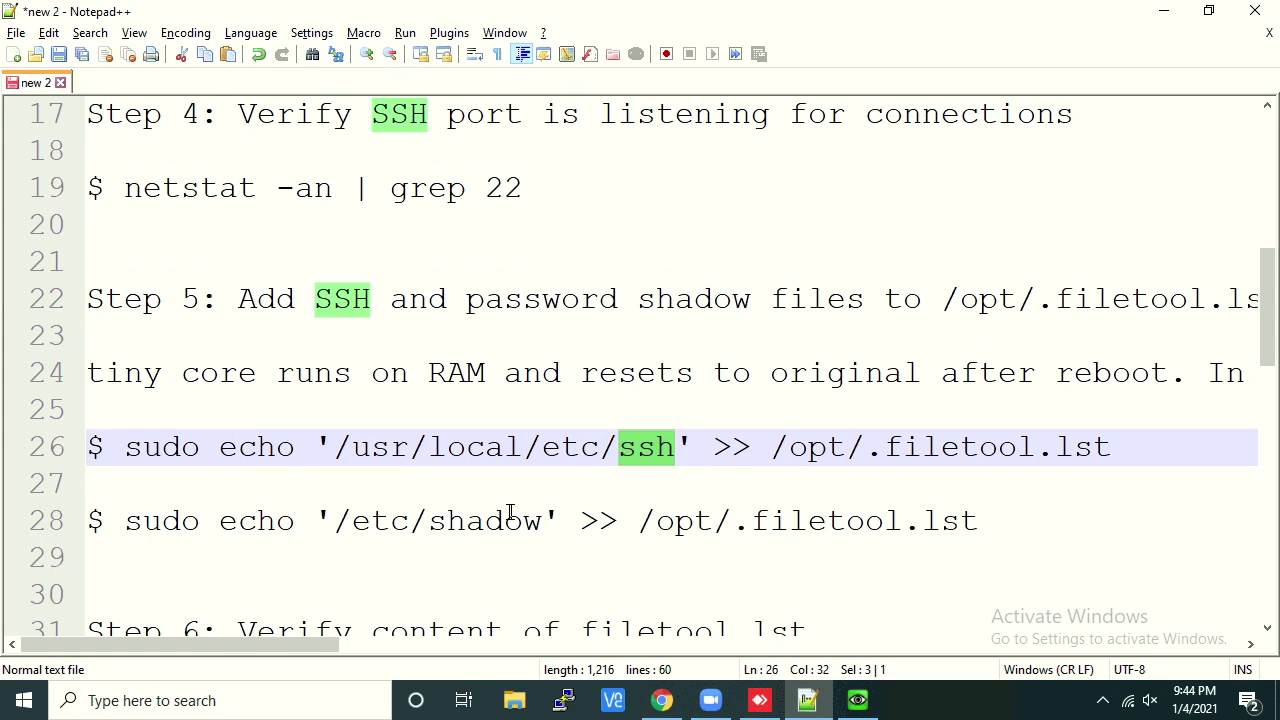
double_click(510, 520)
scroll(538, 550, "down", 2)
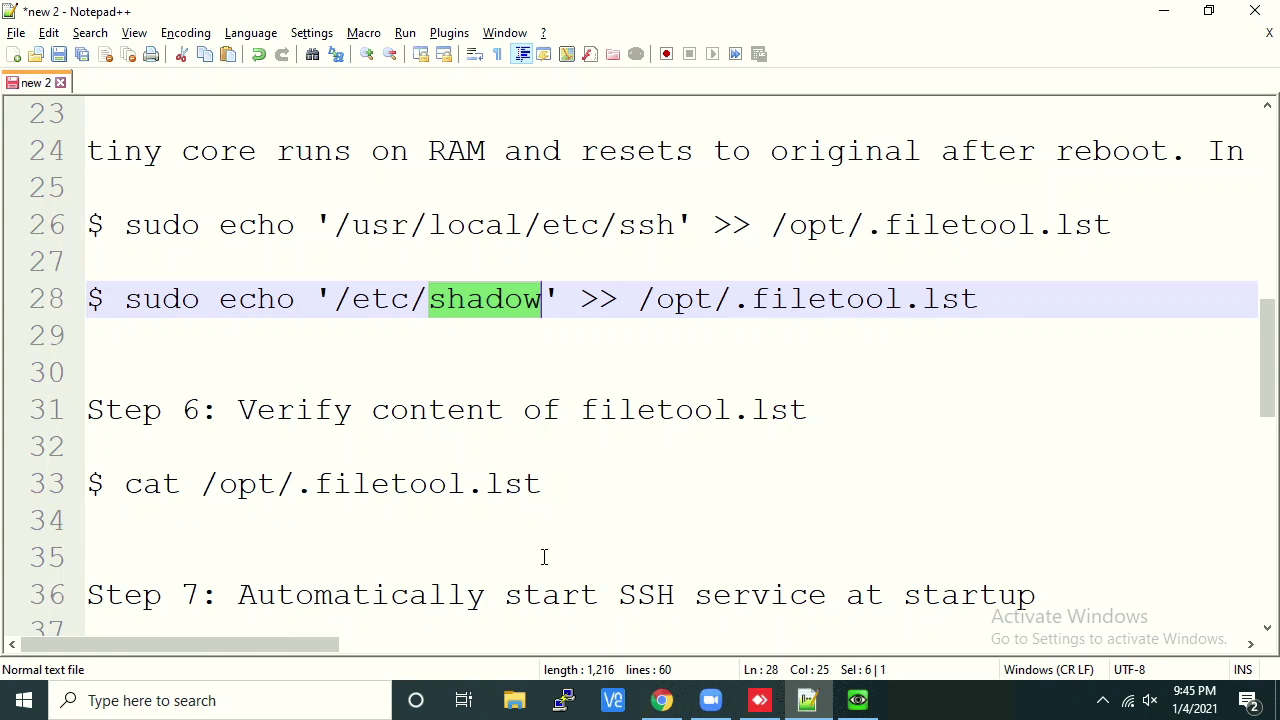
left_click_drag(563, 494, 152, 498)
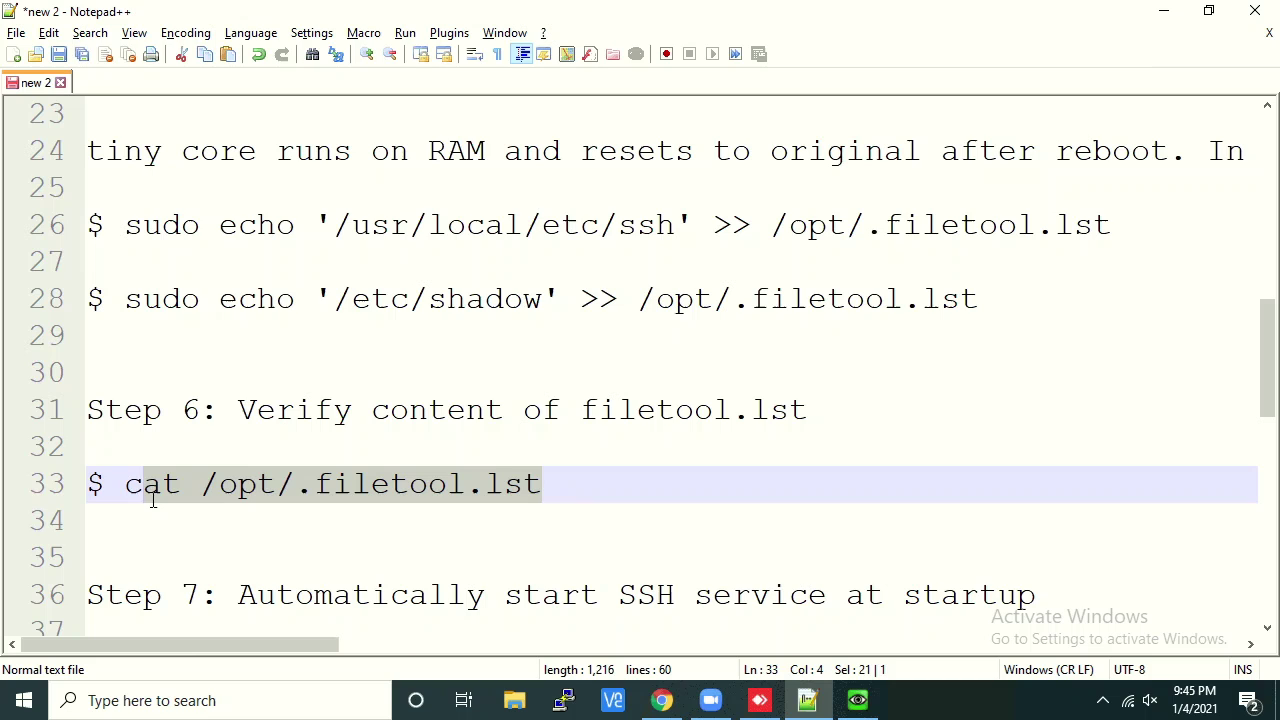
scroll(266, 297, "up", 1)
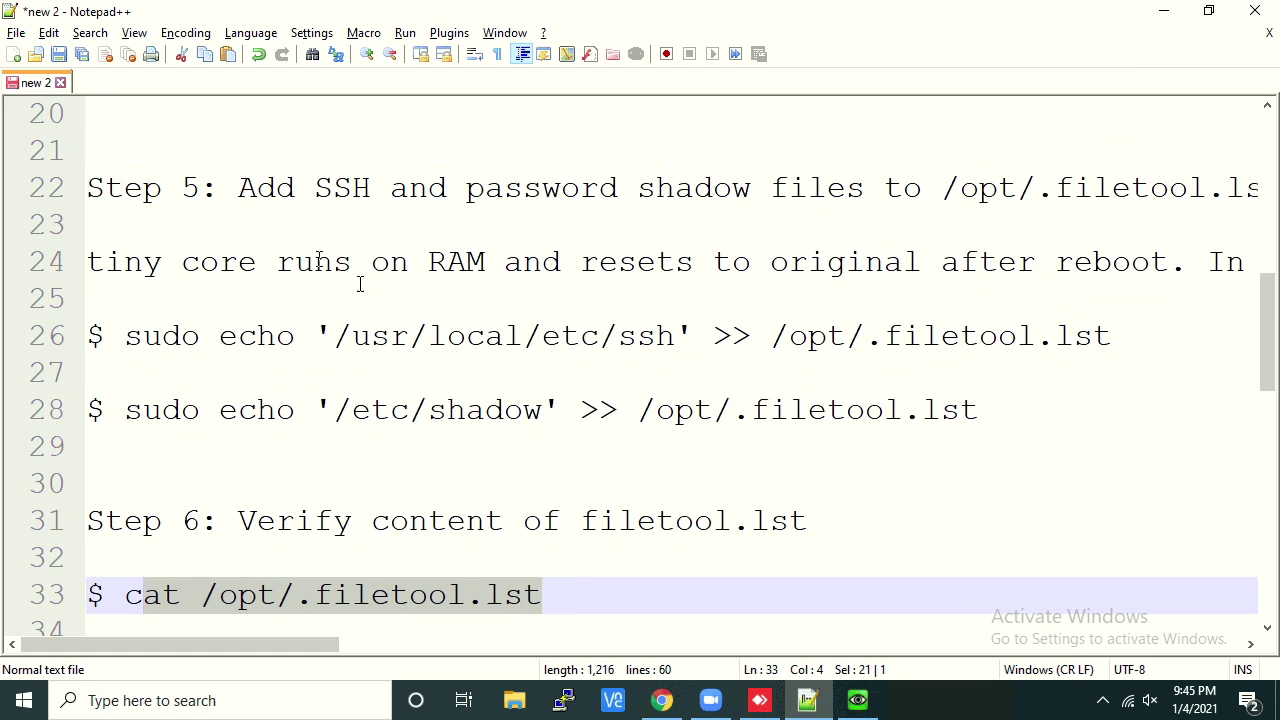
left_click_drag(340, 336, 656, 336)
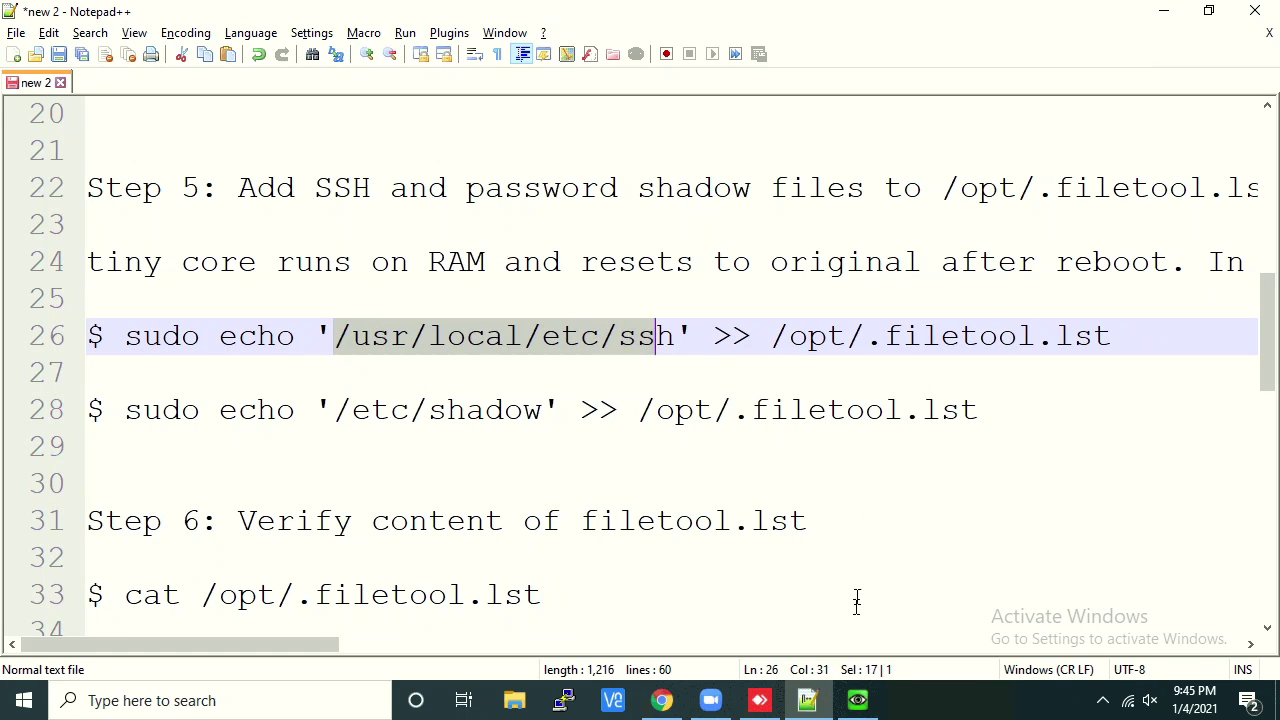
left_click(857, 700)
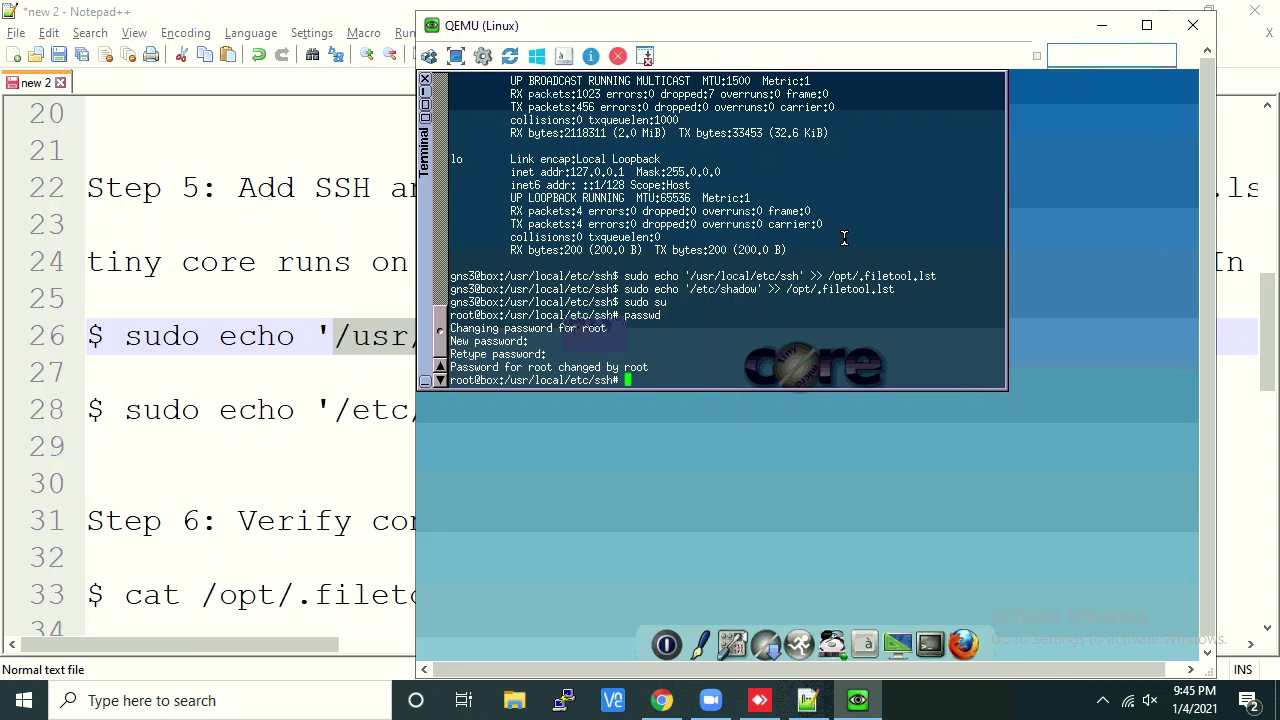
Print /opt/.filetool.lst and highlight the new /usr/local/etc/ssh and /etc/shadow entries
type("cat /opt/.filetool.lst")
key("Return")
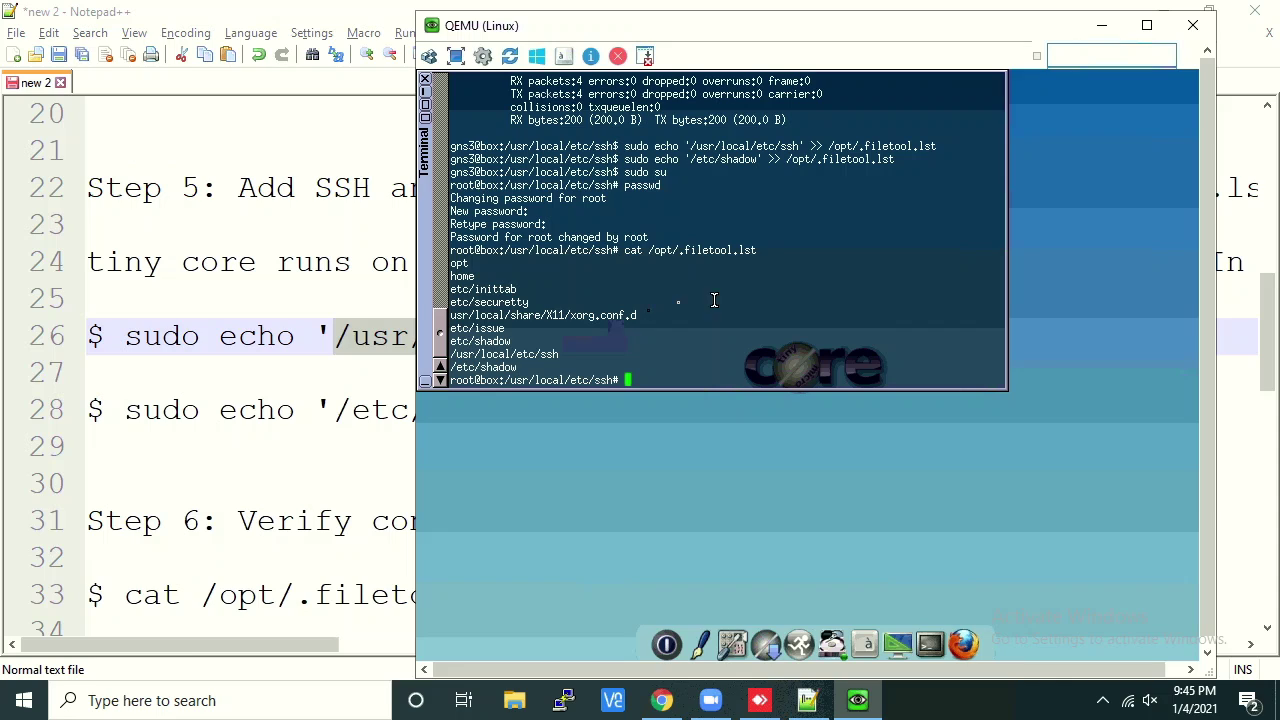
left_click_drag(565, 356, 449, 366)
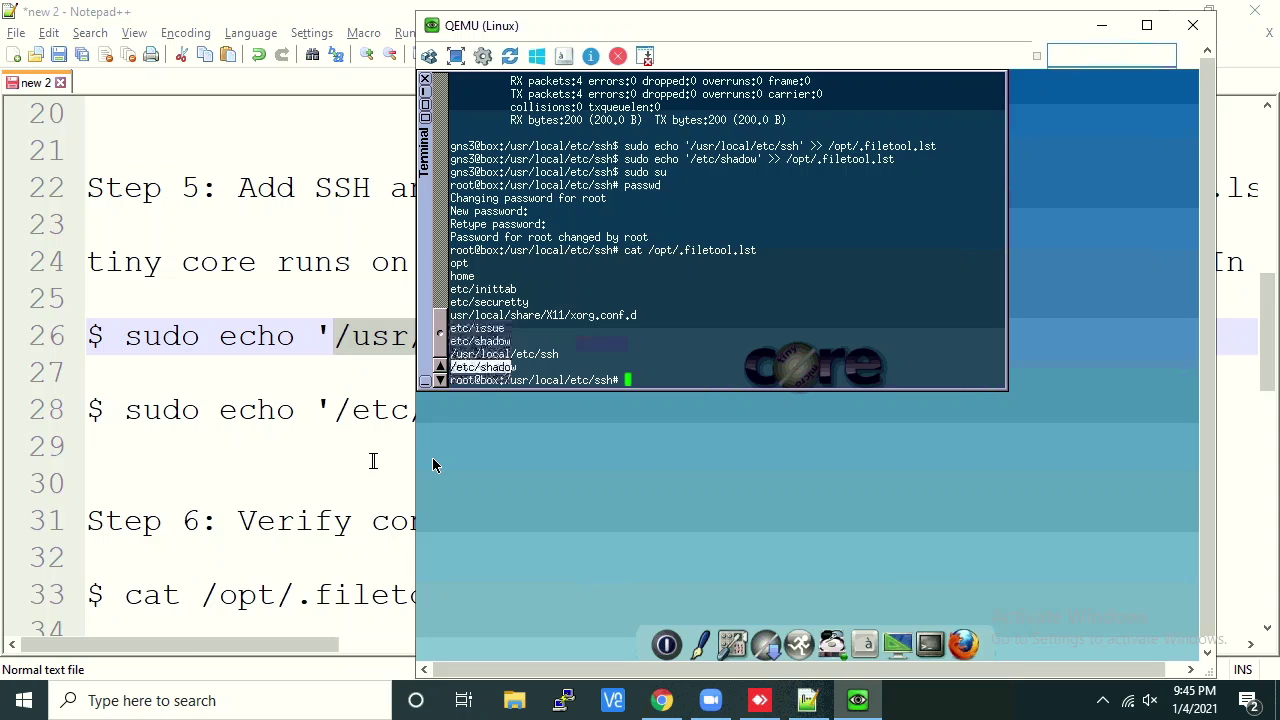
left_click(351, 484)
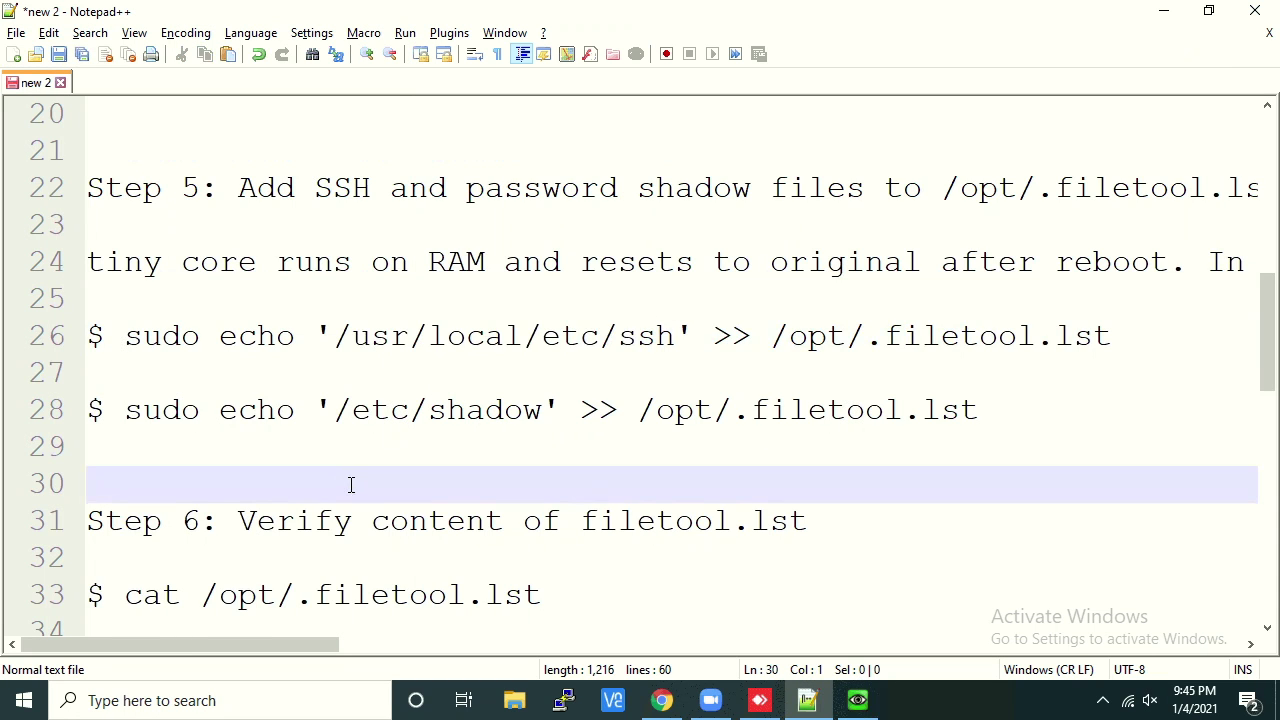
scroll(351, 484, "down", 3)
scroll(352, 484, "down", 1)
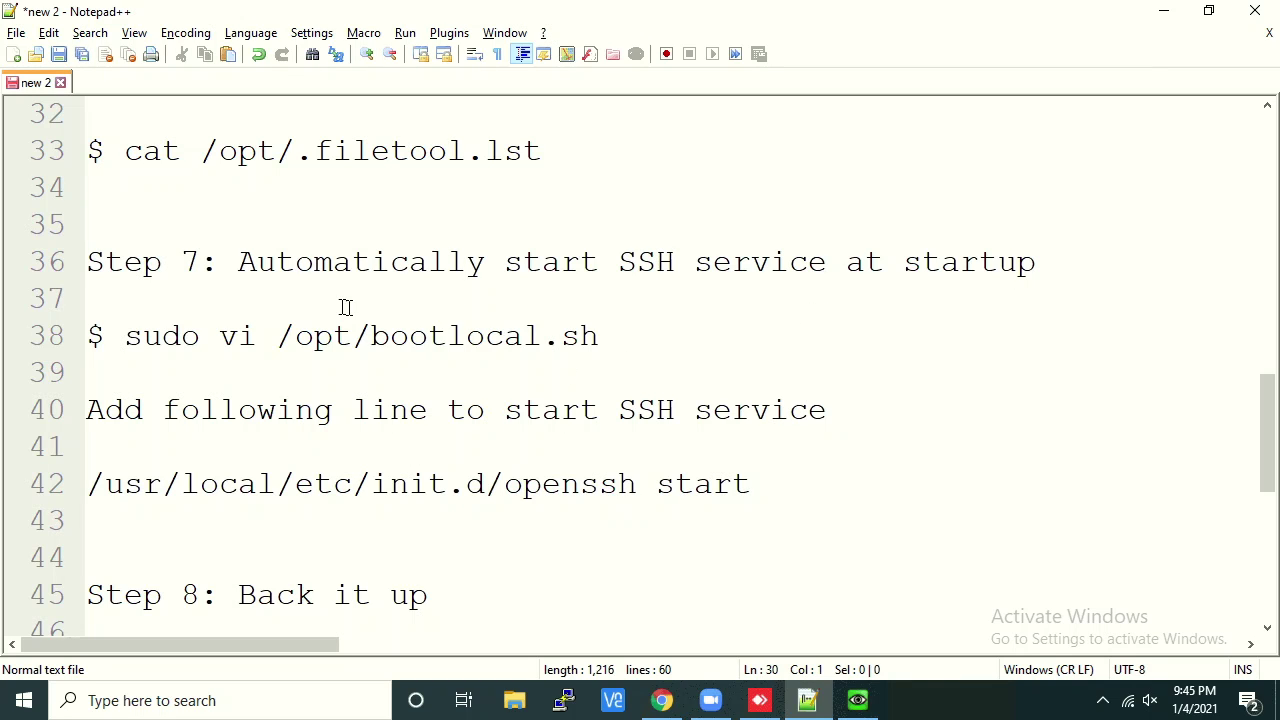
left_click_drag(284, 266, 1037, 266)
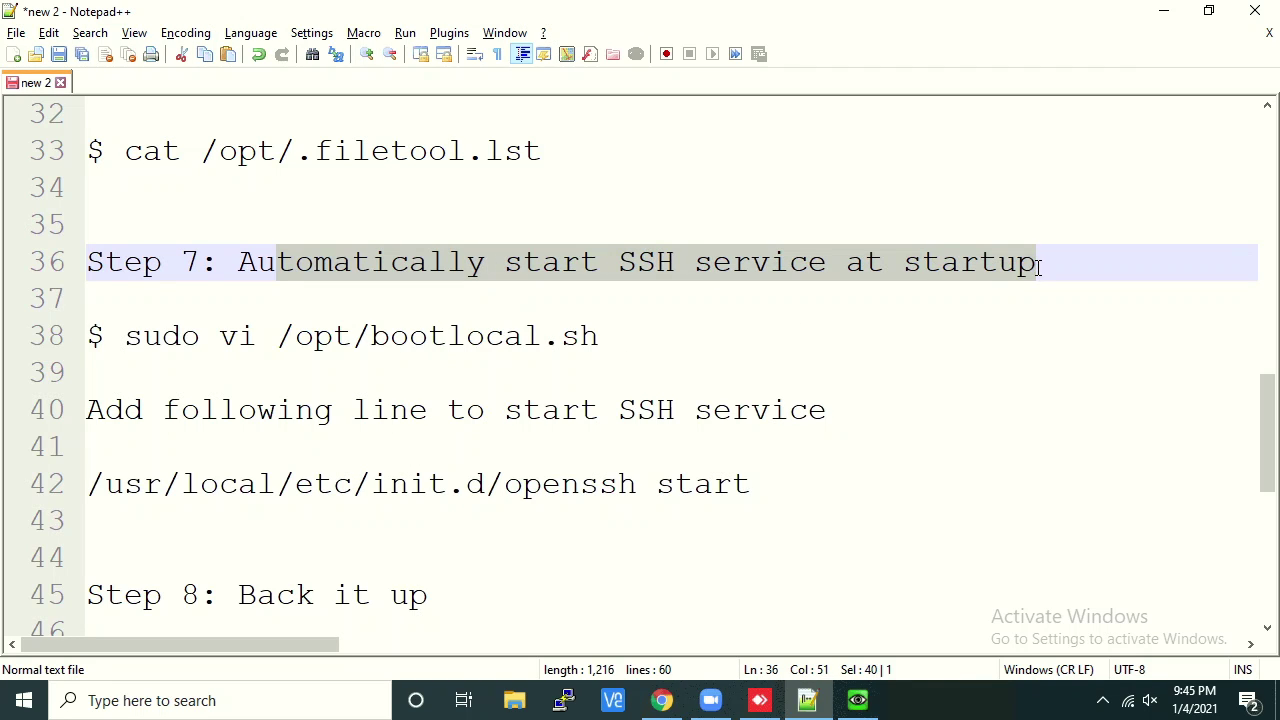
left_click_drag(373, 337, 601, 337)
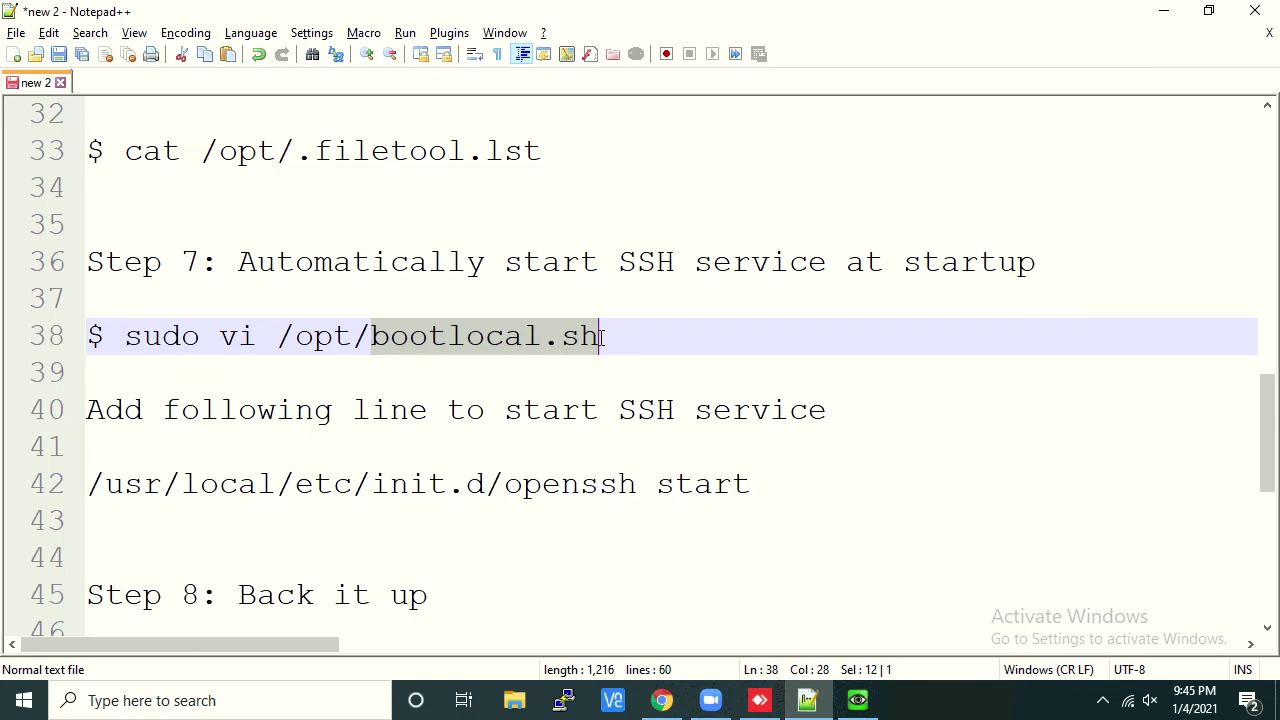
Open /opt/bootlocal.sh in vi with sudo on the Tiny Core VM
left_click(855, 706)
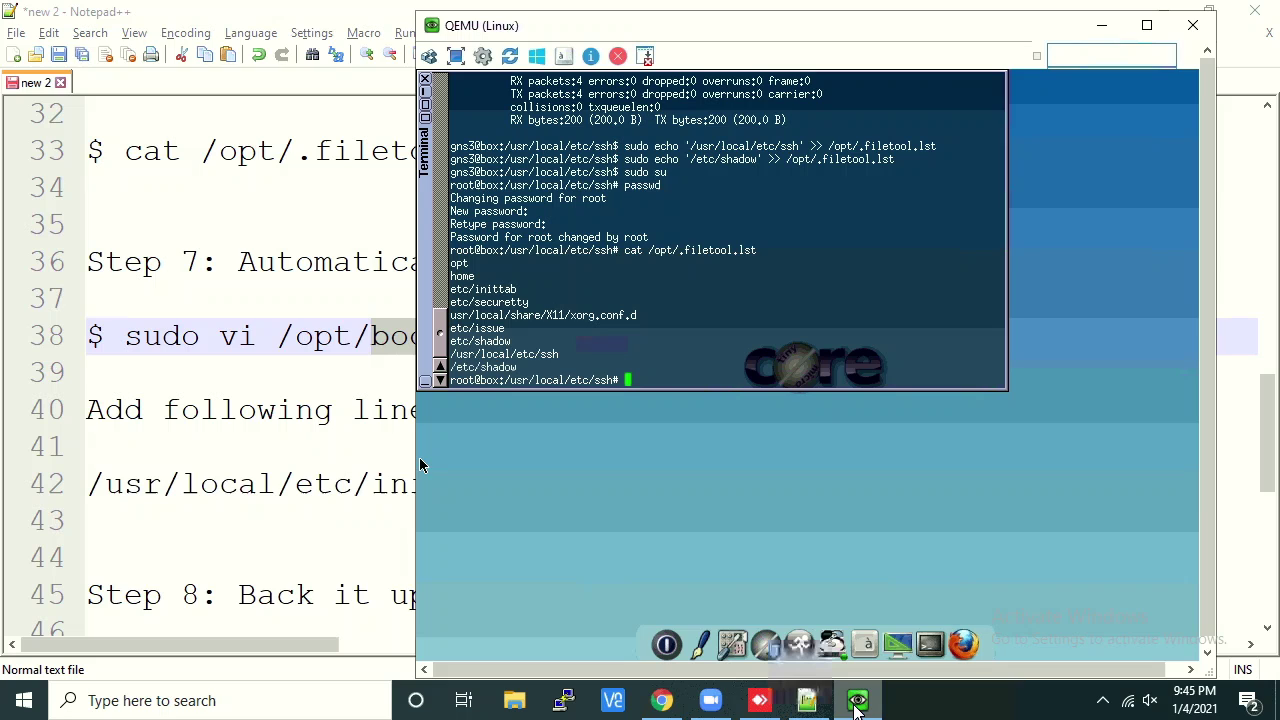
left_click_drag(695, 27, 958, 49)
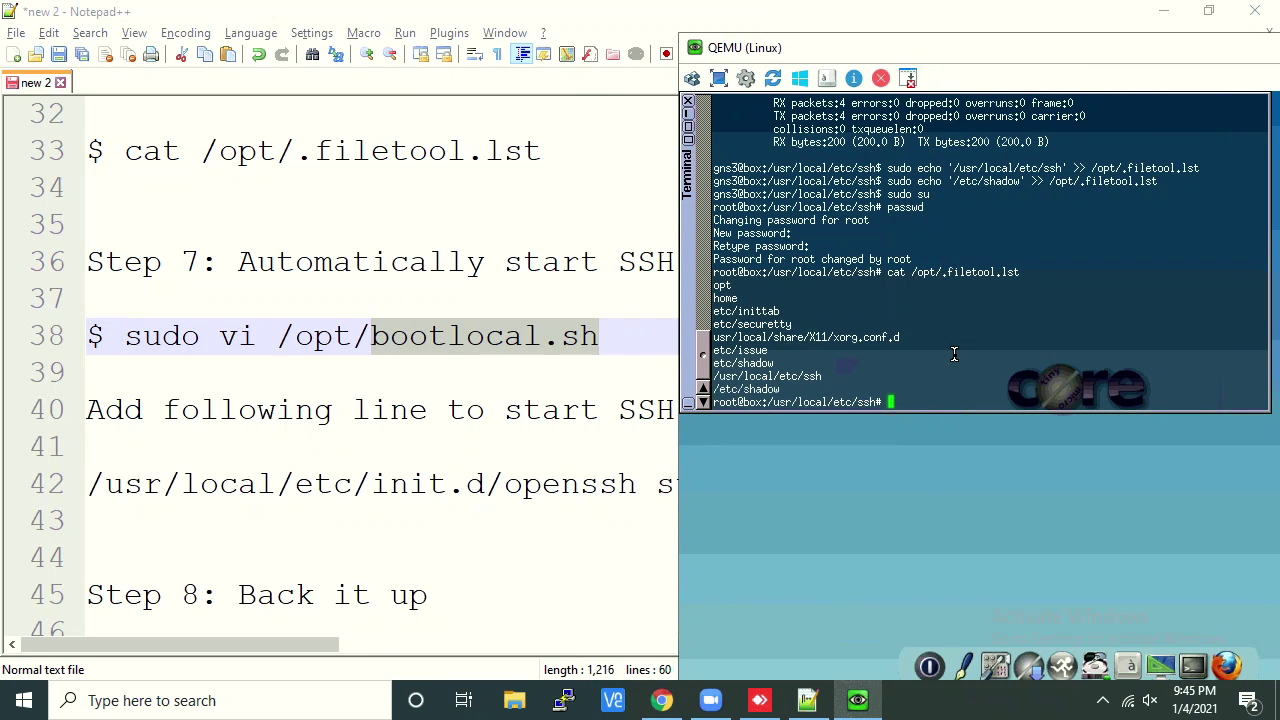
type("sudo vi/op")
type("local.sh")
key("BackSpace")
key("BackSpace")
key("BackSpace")
key("BackSpace")
key("BackSpace")
key("BackSpace")
key("BackSpace")
key("BackSpace")
key("BackSpace")
key("BackSpace")
key("BackSpace")
key("BackSpace")
key("BackSpace")
key("BackSpace")
key("BackSpace")
key("BackSpace")
key("BackSpace")
type("/opt/bootlocal.sh")
key("Return")
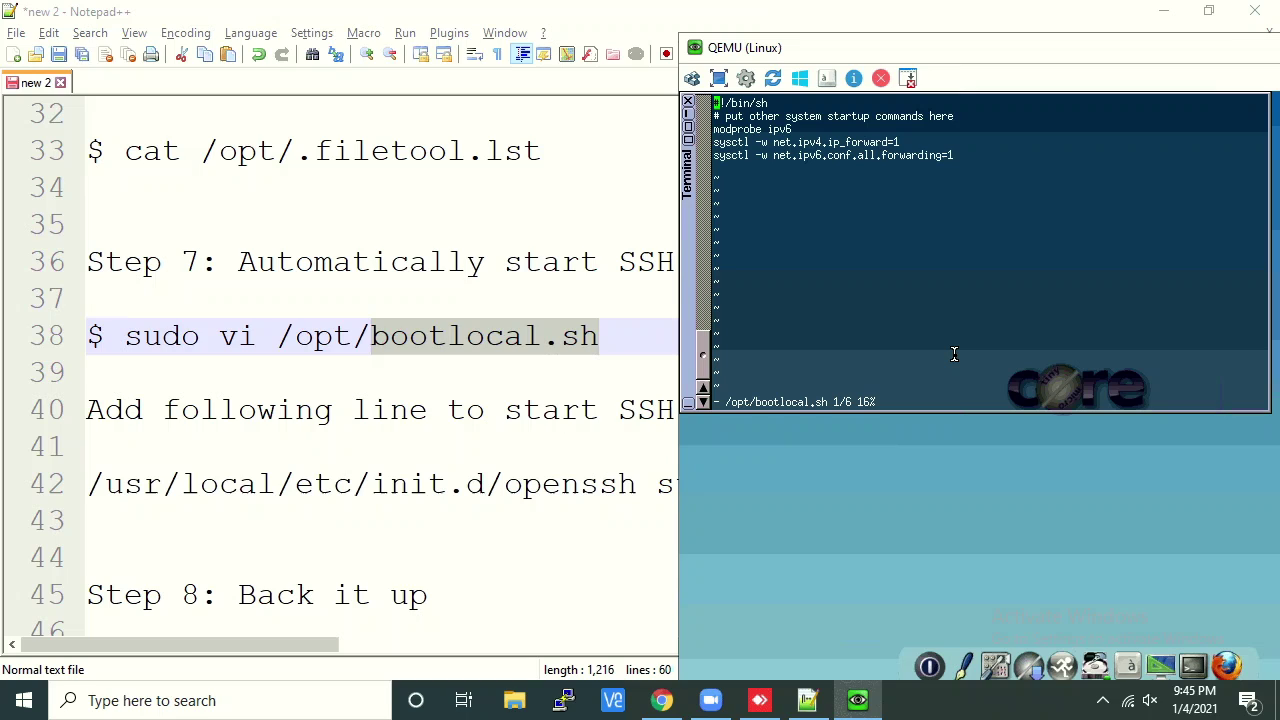
Add '/usr/local/etc/init.d/openssh start' on the last line, checking it against the setup notes
key("Down")
key("Down")
key("Down")
key("Down")
key("Down")
type("/usr/local/etc/init.d")
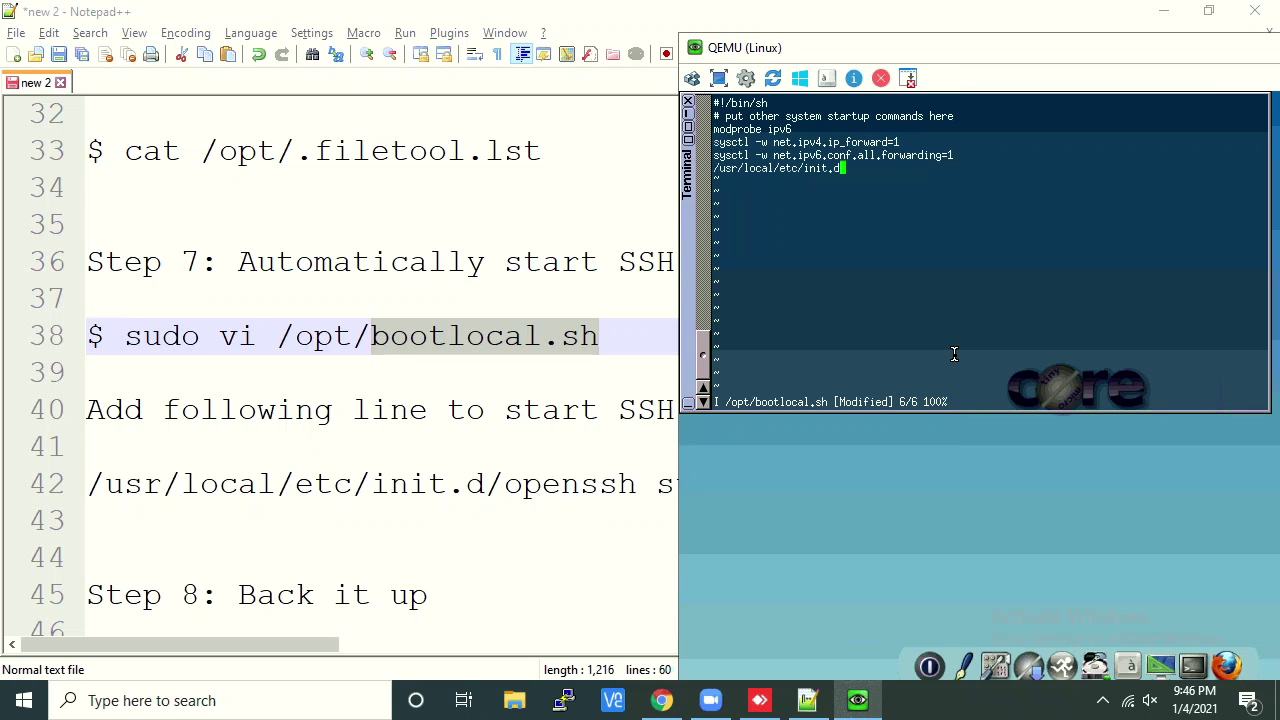
type("/openssh start")
left_click(523, 526)
left_click(763, 488)
left_click_drag(763, 488, 86, 484)
left_click(880, 698)
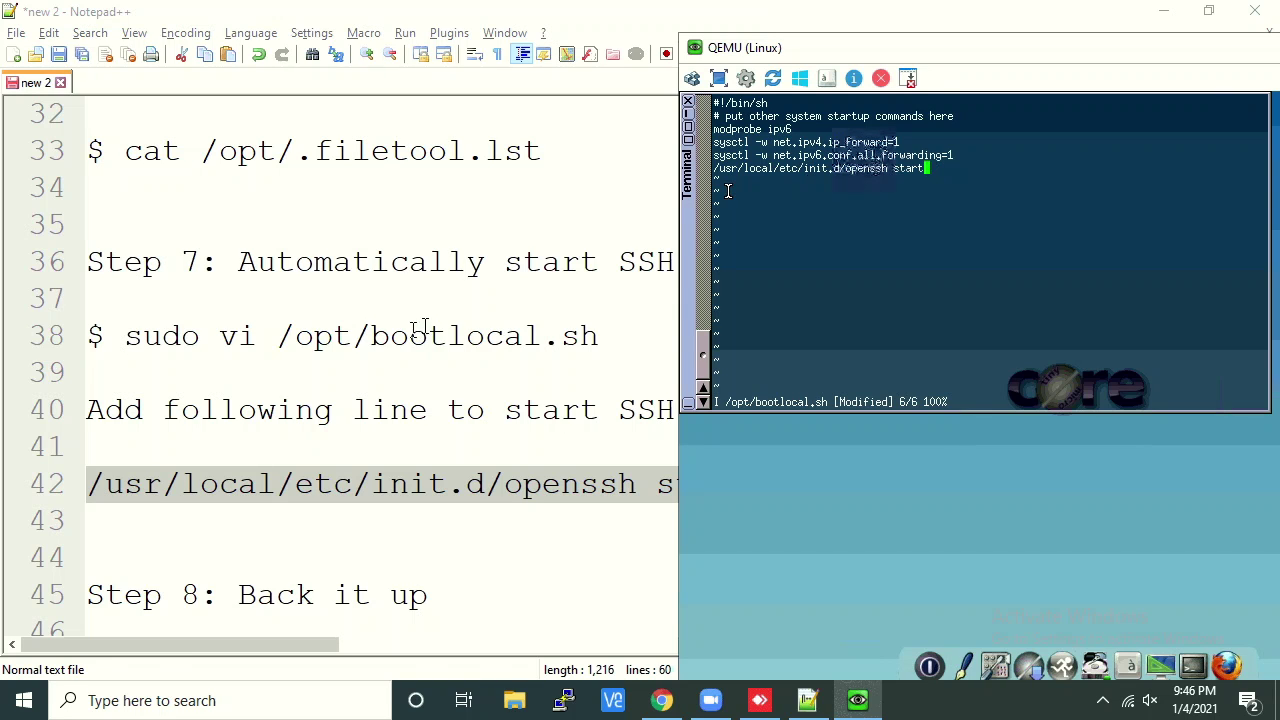
left_click(597, 335)
left_click_drag(597, 335, 372, 335)
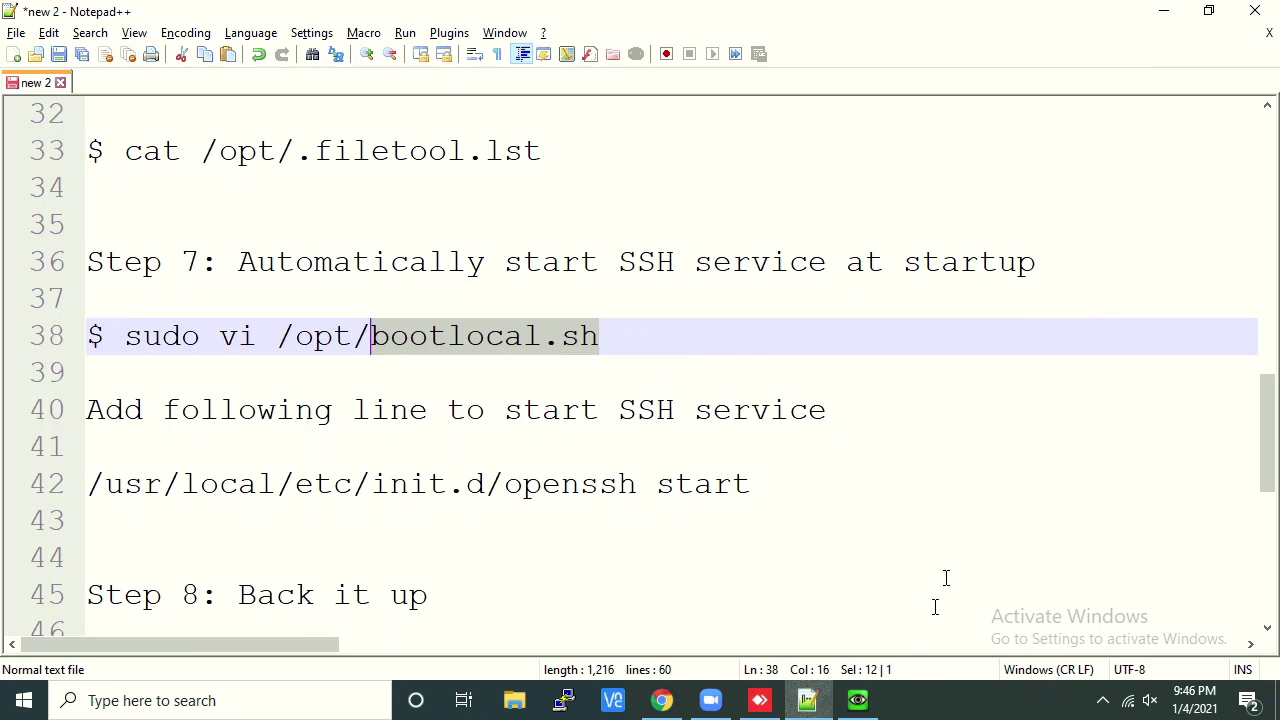
Save bootlocal.sh and quit vi with :wq!
left_click(857, 700)
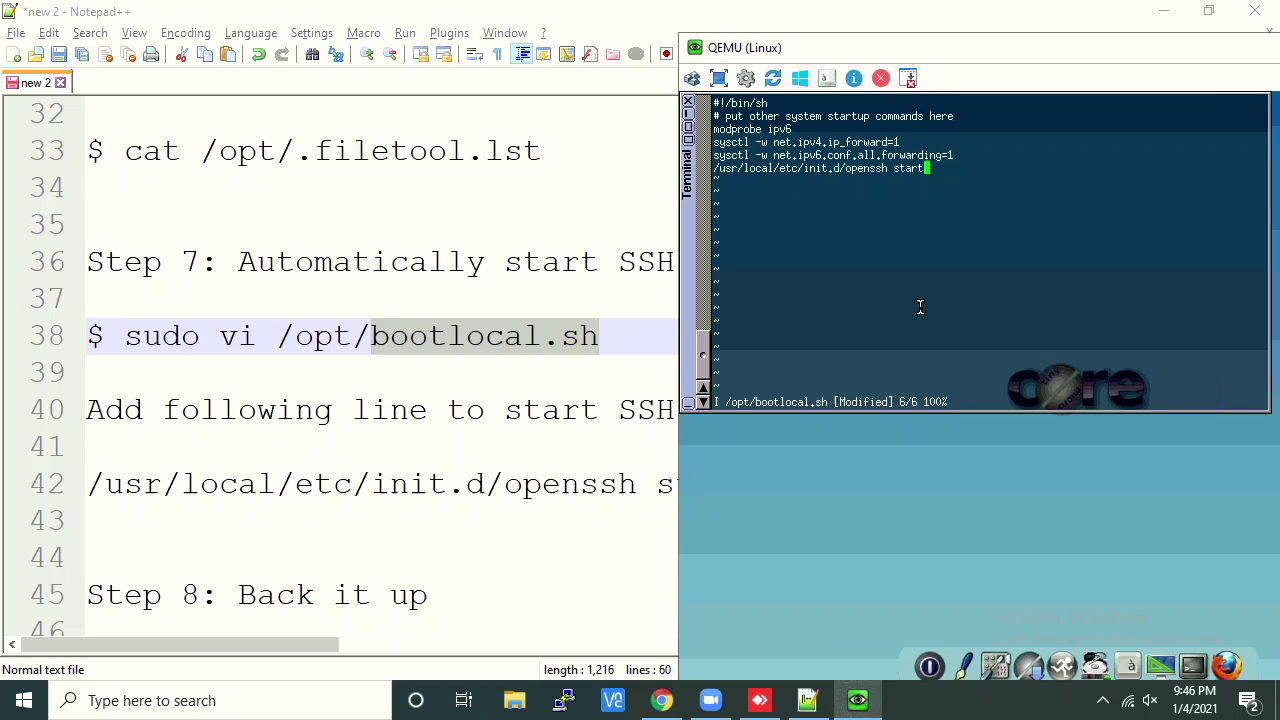
key("Escape")
type(":wq!")
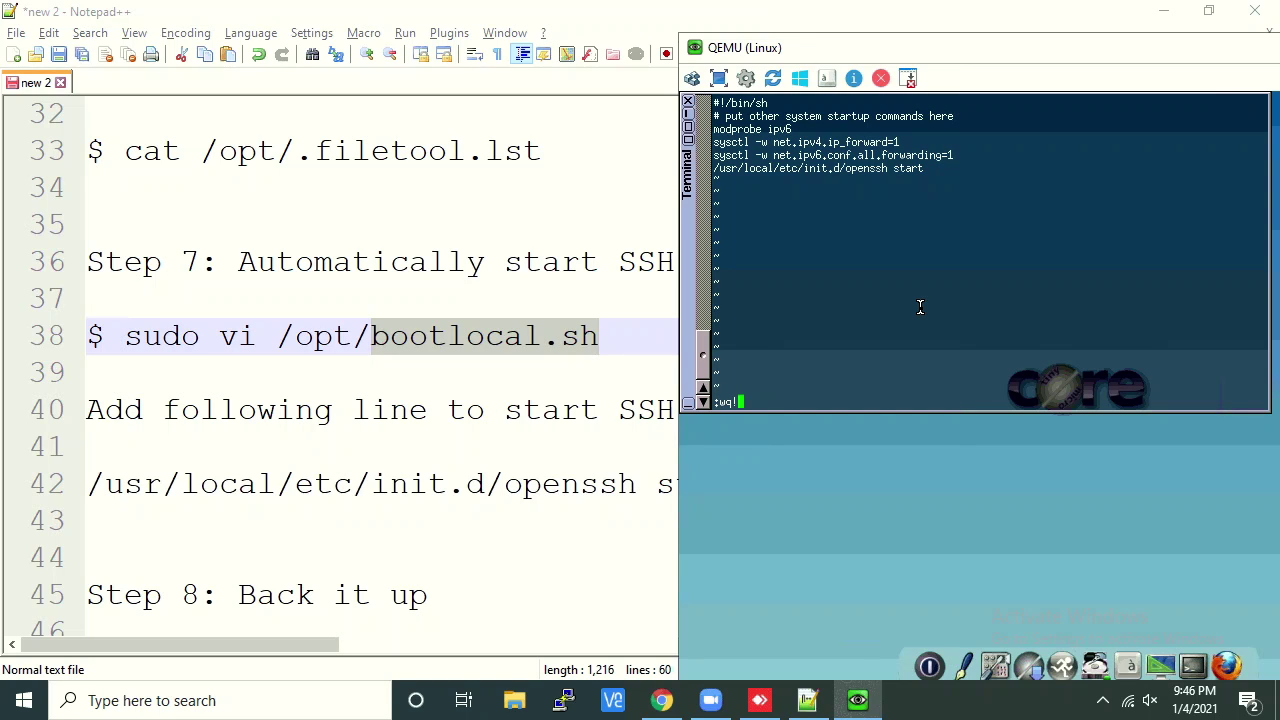
key("Return")
Print /opt/bootlocal.sh to confirm it ends with the openssh start line
type("cat /opt/bloo")
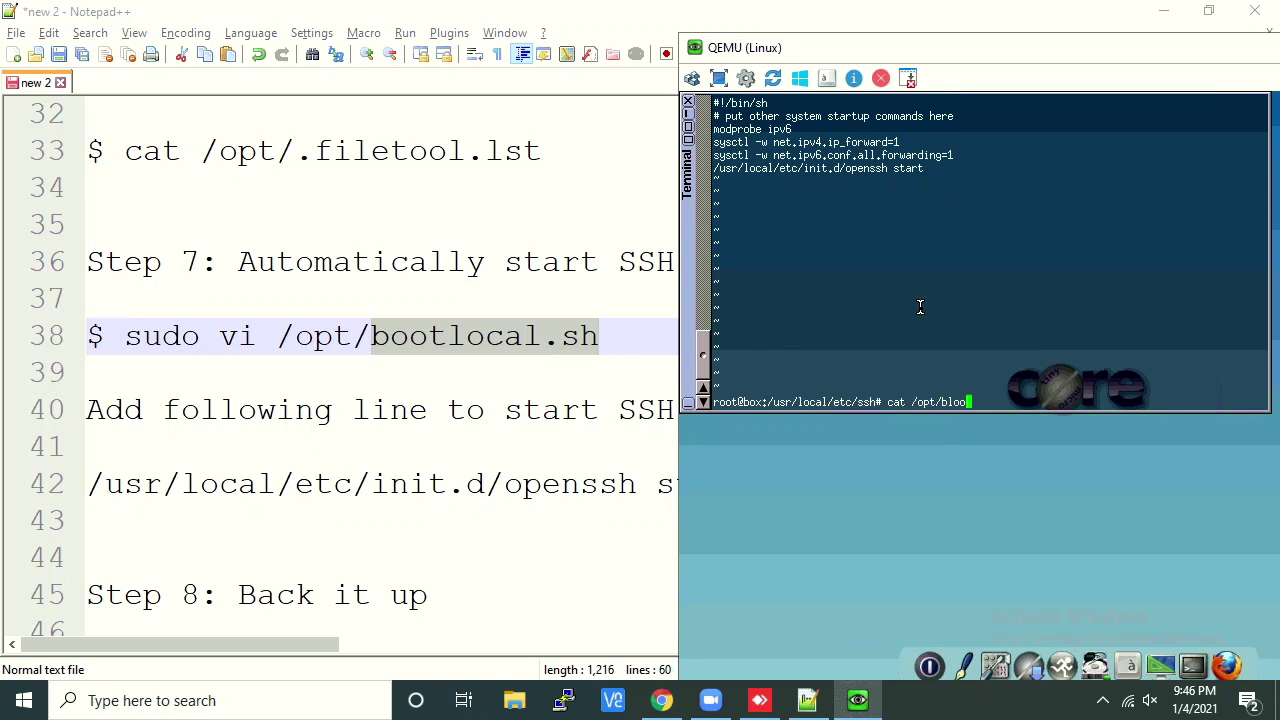
key("BackSpace")
key("BackSpace")
key("BackSpace")
key("BackSpace")
type("bootl")
key("Tab")
key("Return")
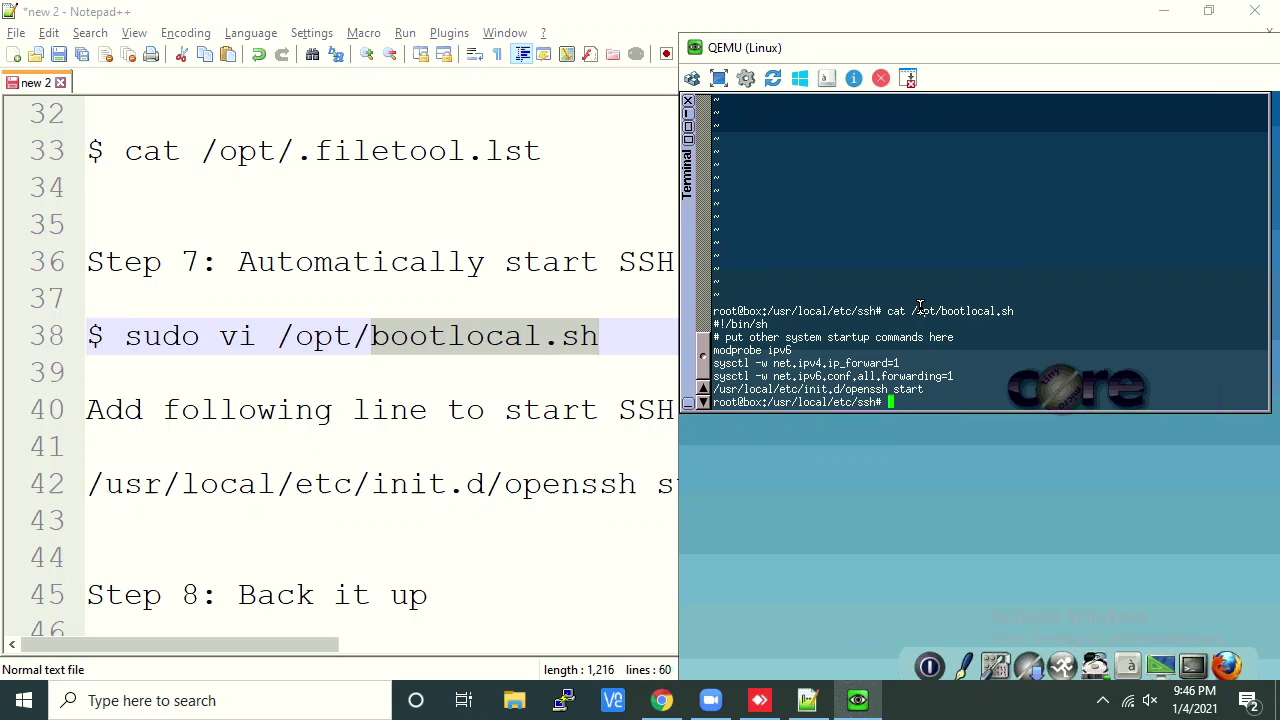
left_click(465, 410)
scroll(471, 408, "down", 1)
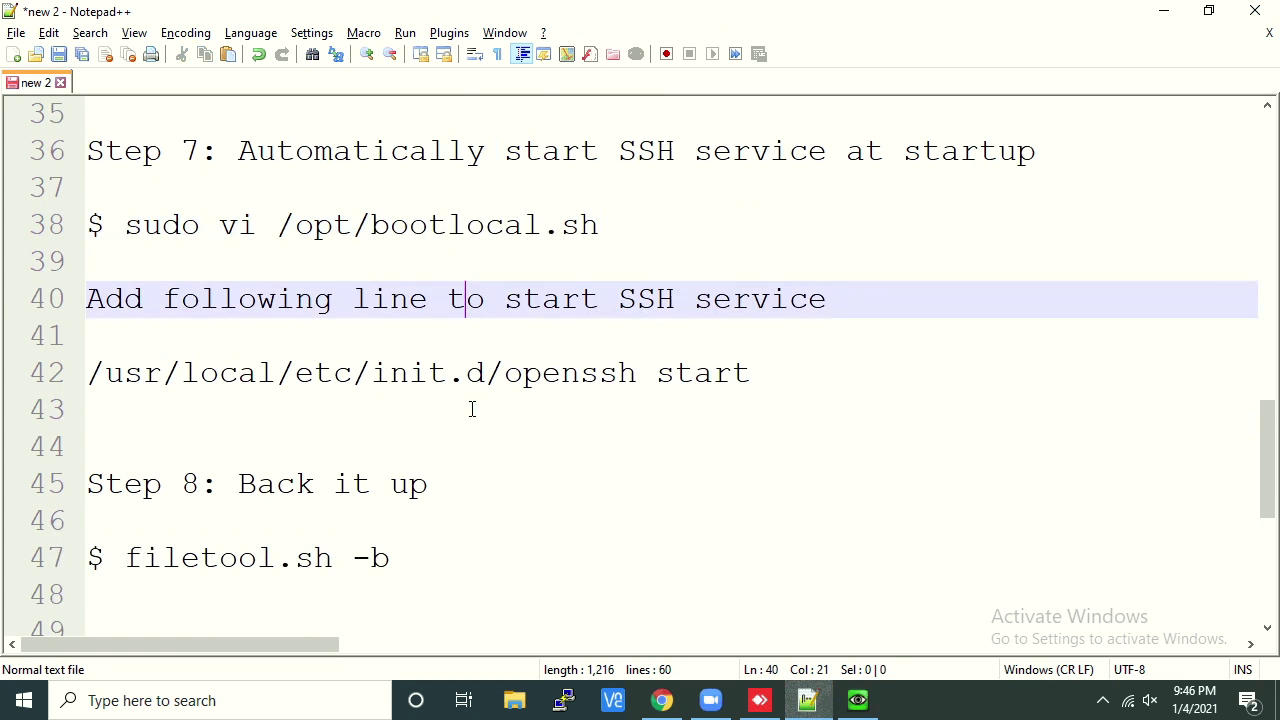
scroll(472, 408, "up", 2)
scroll(472, 408, "up", 3)
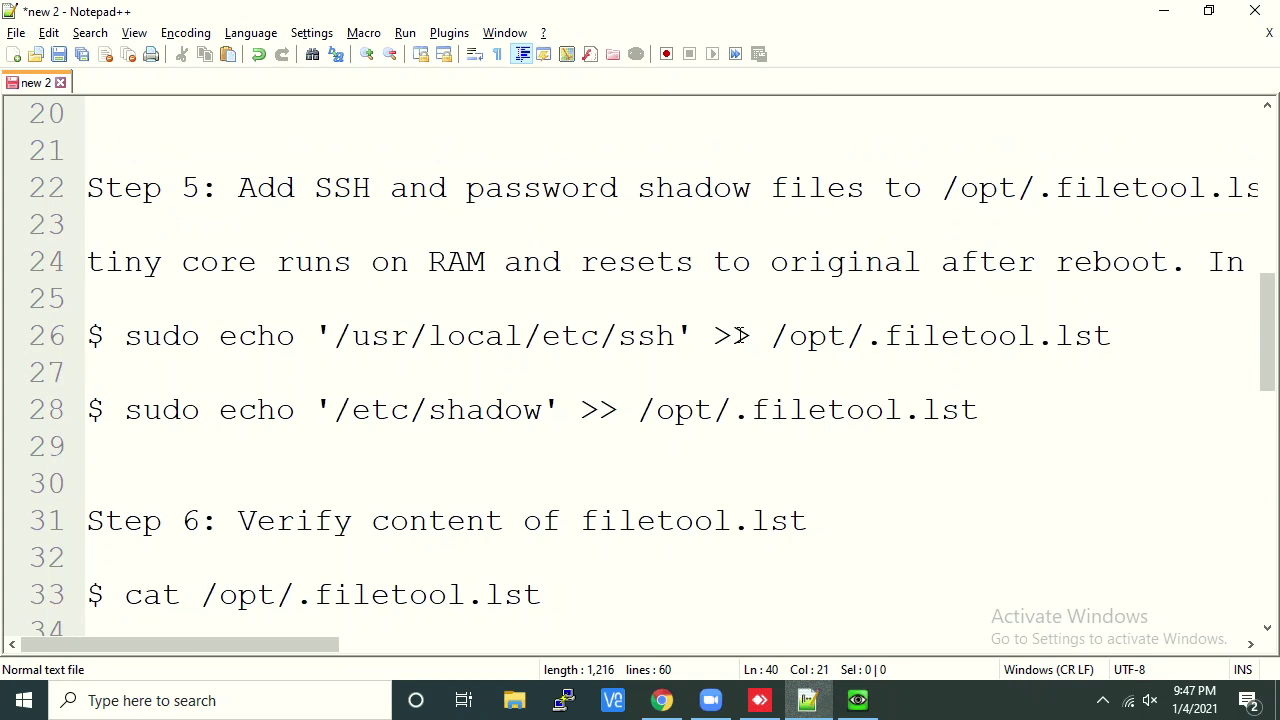
scroll(683, 440, "down", 2)
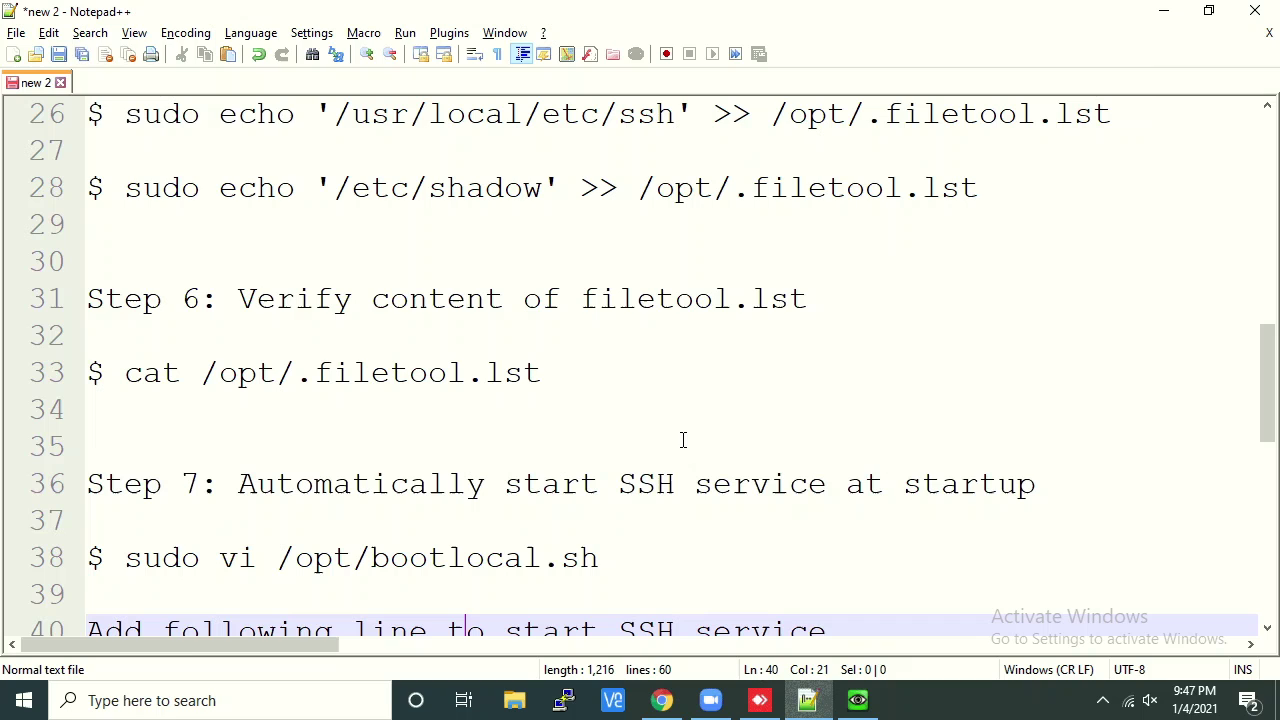
scroll(540, 440, "down", 2)
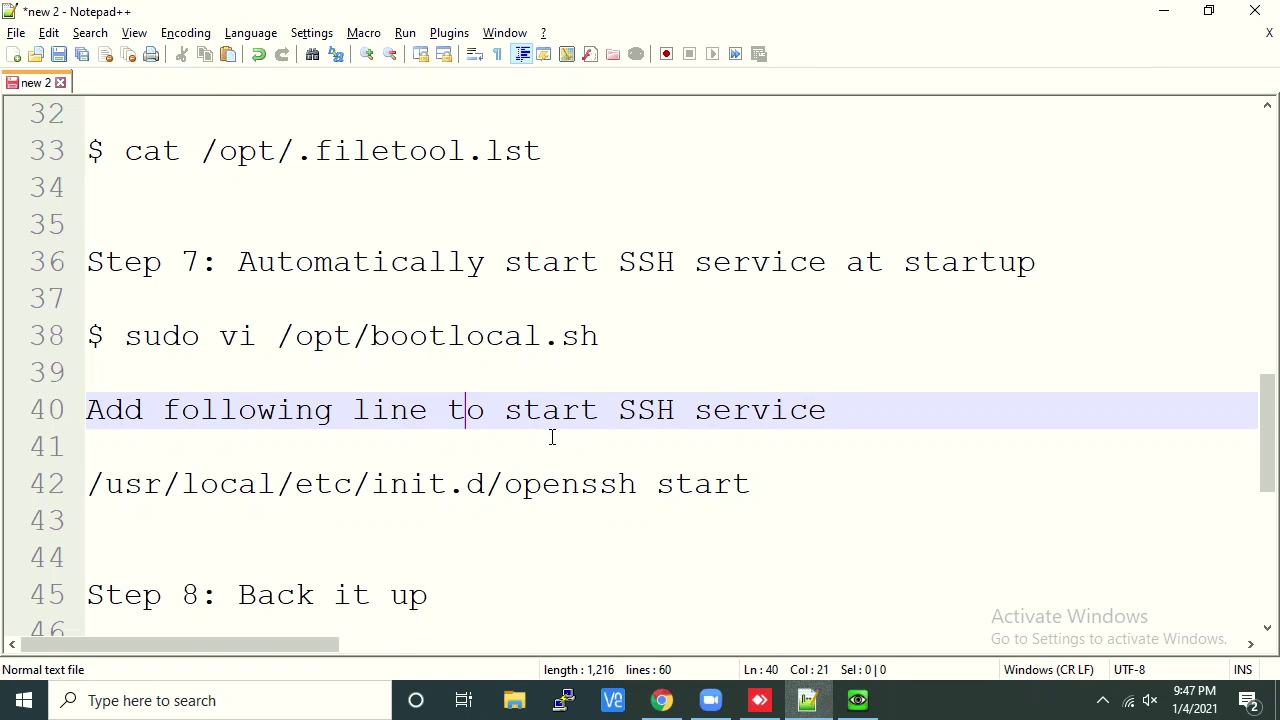
scroll(551, 435, "down", 2)
scroll(548, 240, "up", 1)
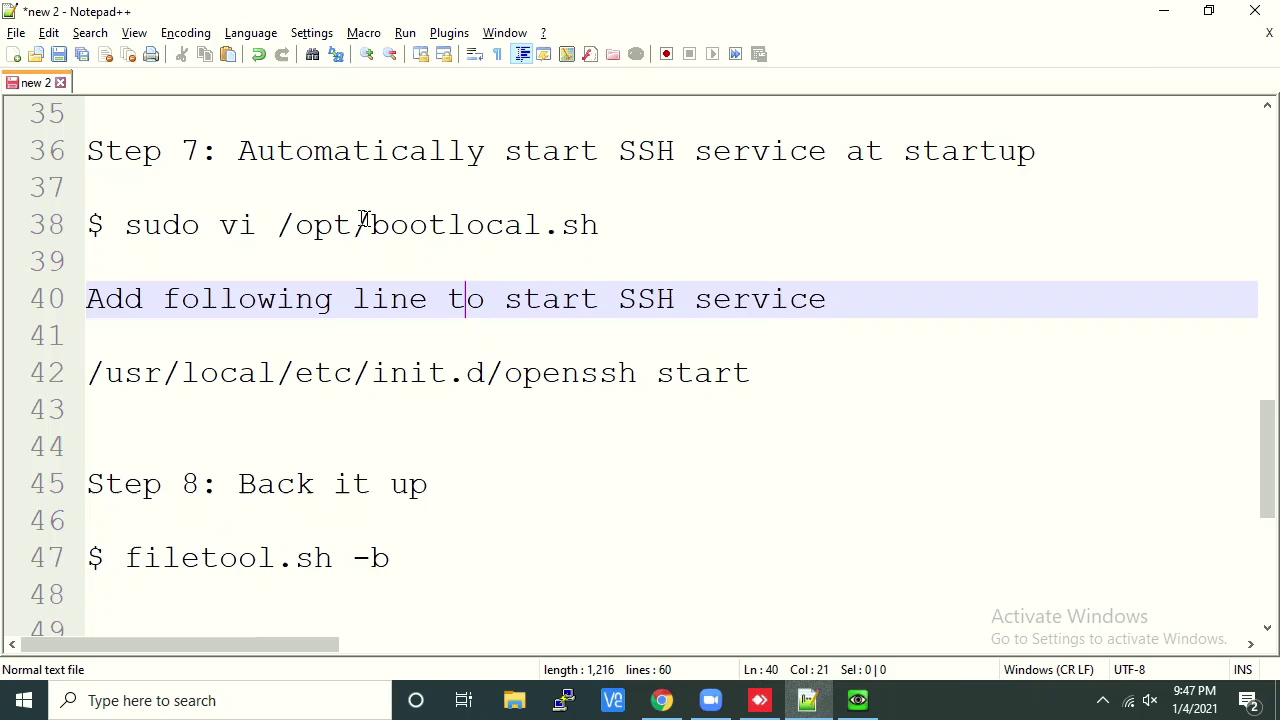
left_click_drag(371, 225, 540, 228)
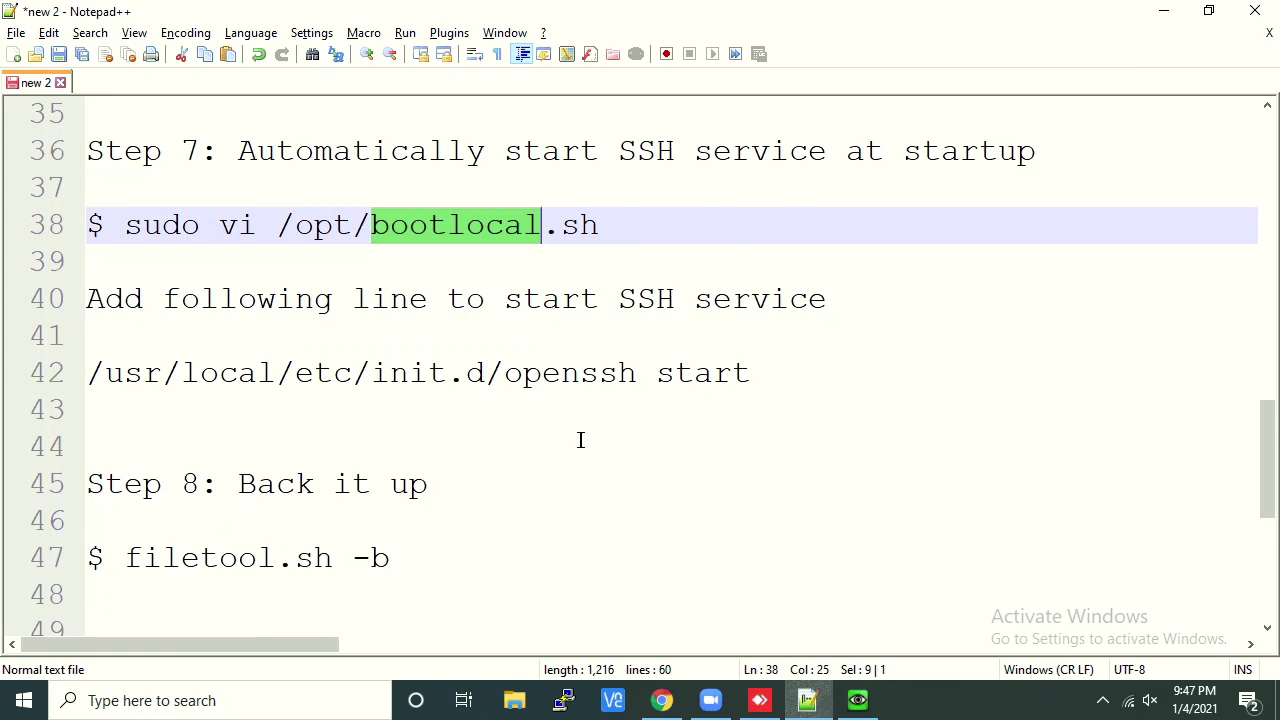
scroll(580, 440, "down", 1)
scroll(580, 440, "down", 1)
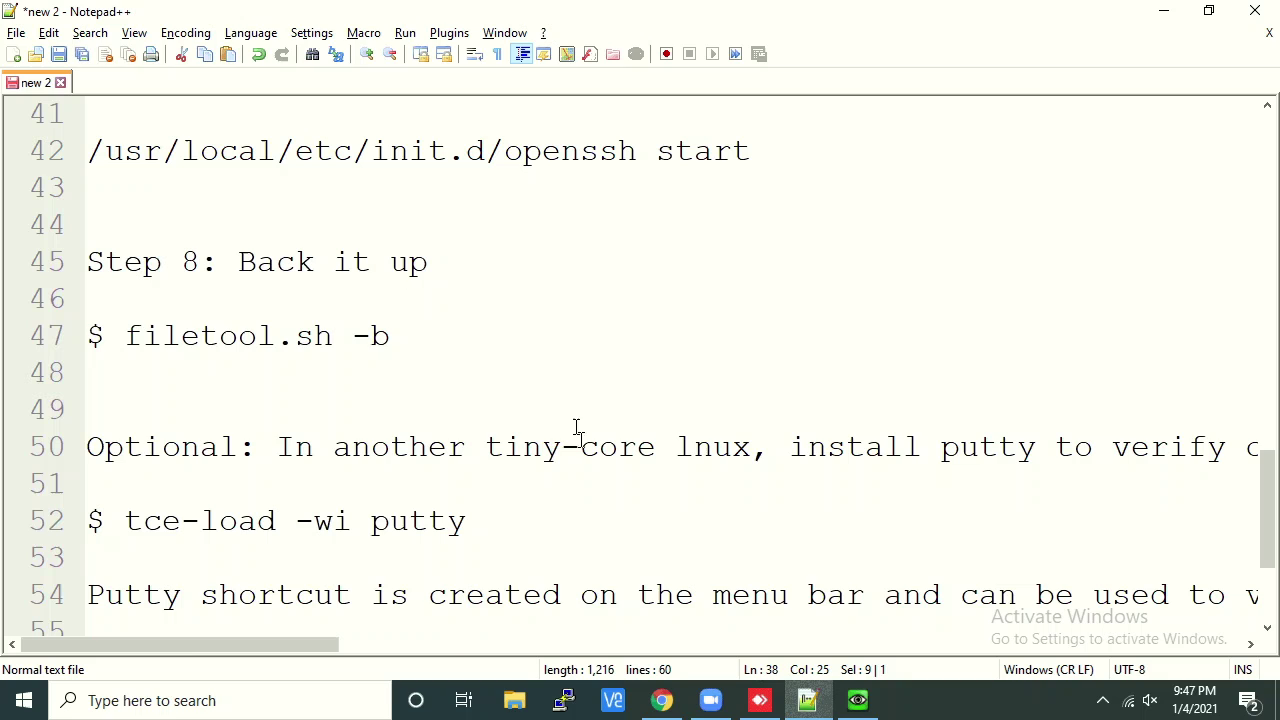
left_click(855, 702)
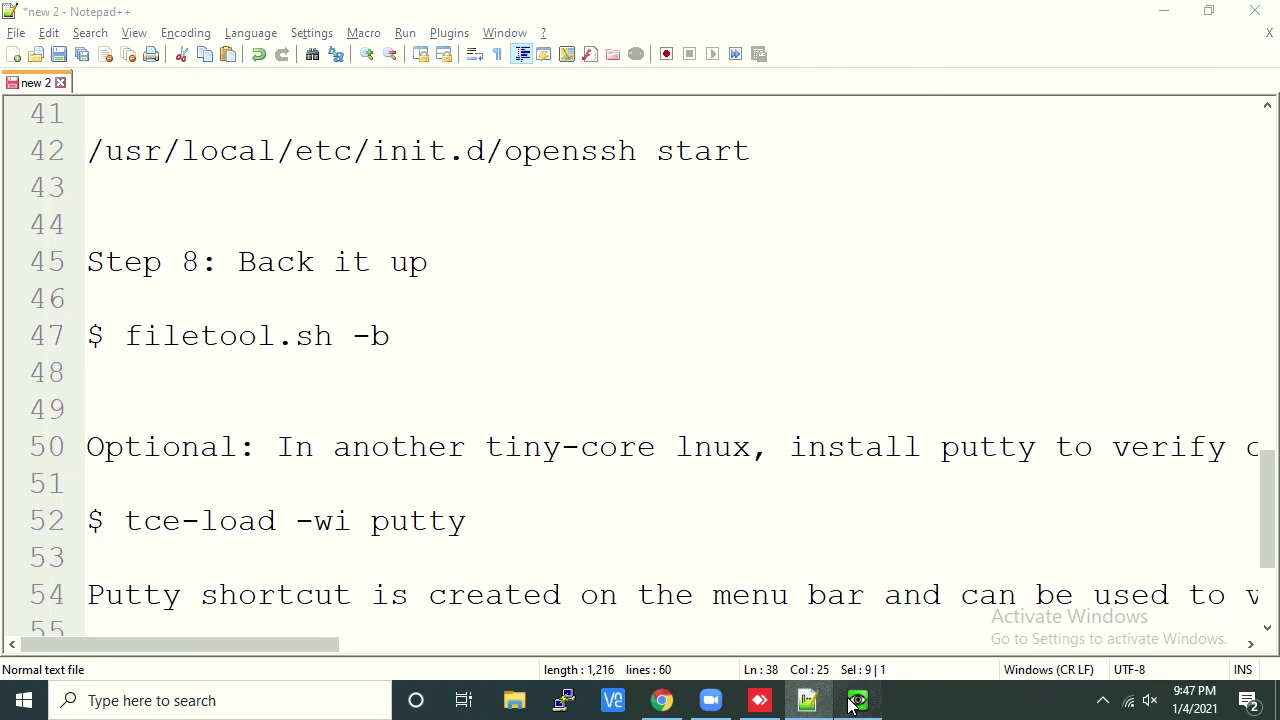
Back up the persistent files to mydata.tgz with filetool.sh -b
type("filetool")
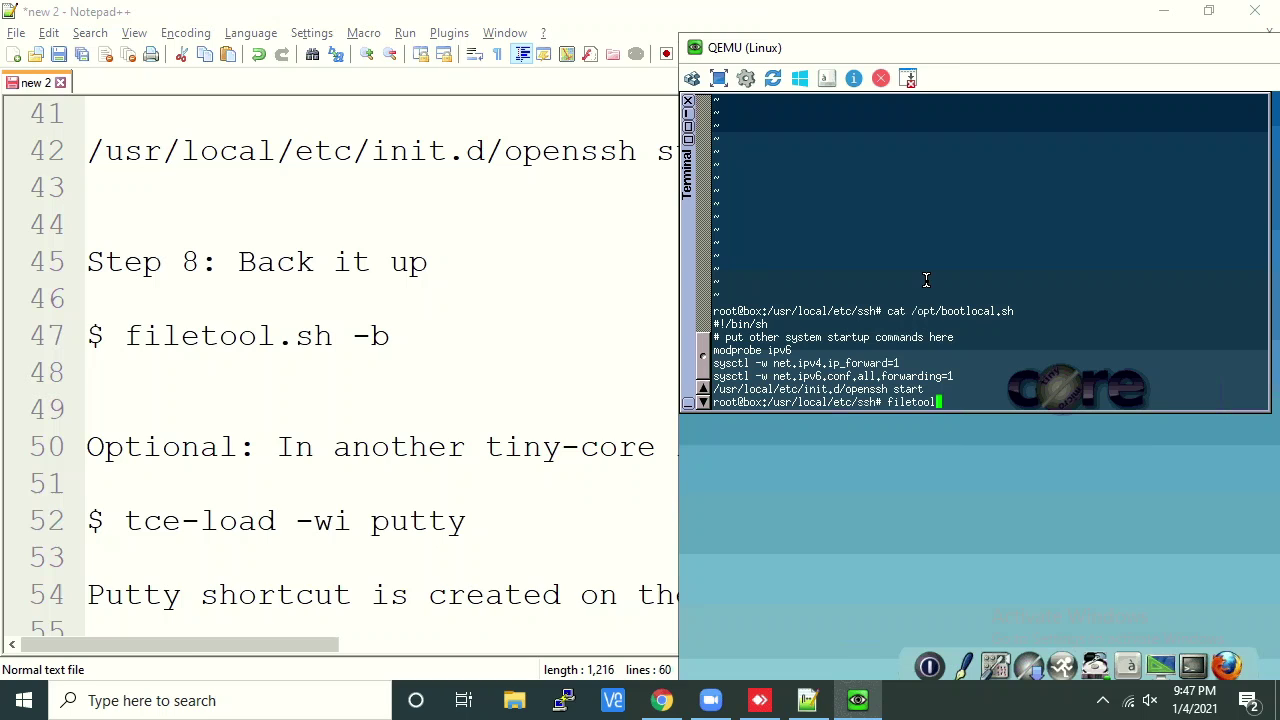
type(".sh -b")
key("Return")
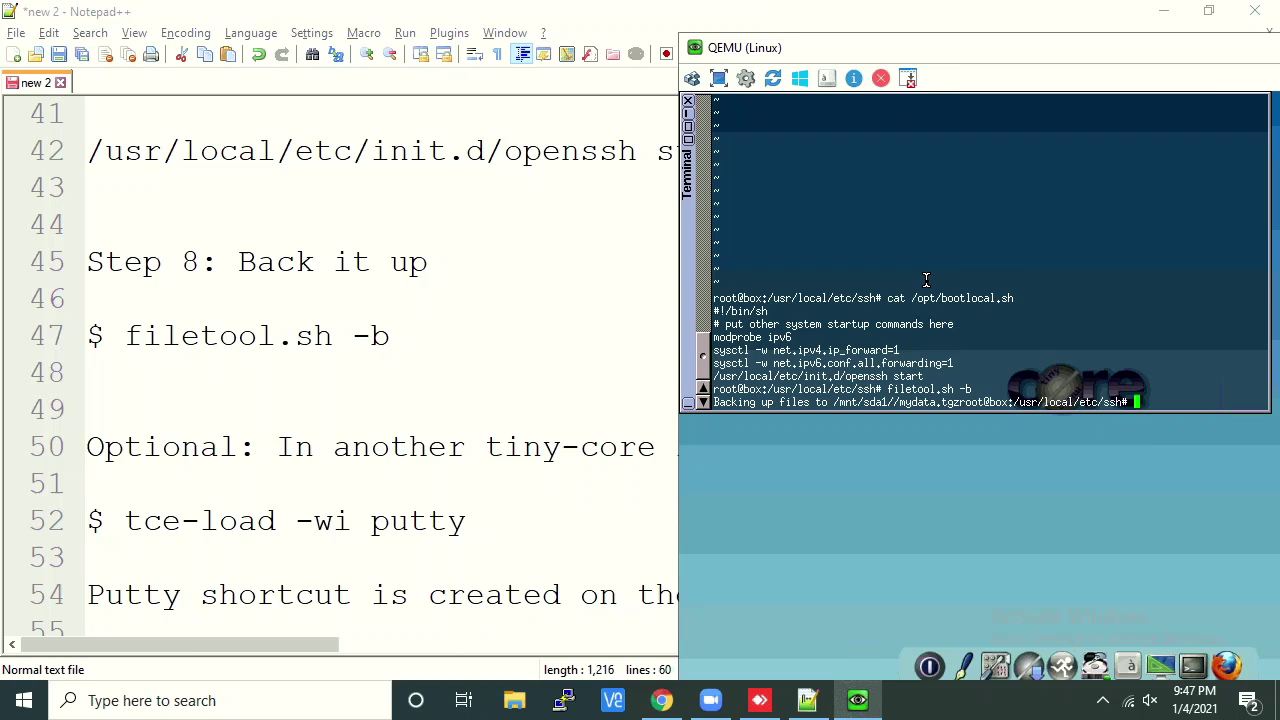
left_click_drag(888, 389, 978, 388)
Reboot the Tiny Core VM with sudo reboot
type("su")
key("BackSpace")
key("BackSpace")
type("sudo reboot")
key("Return")
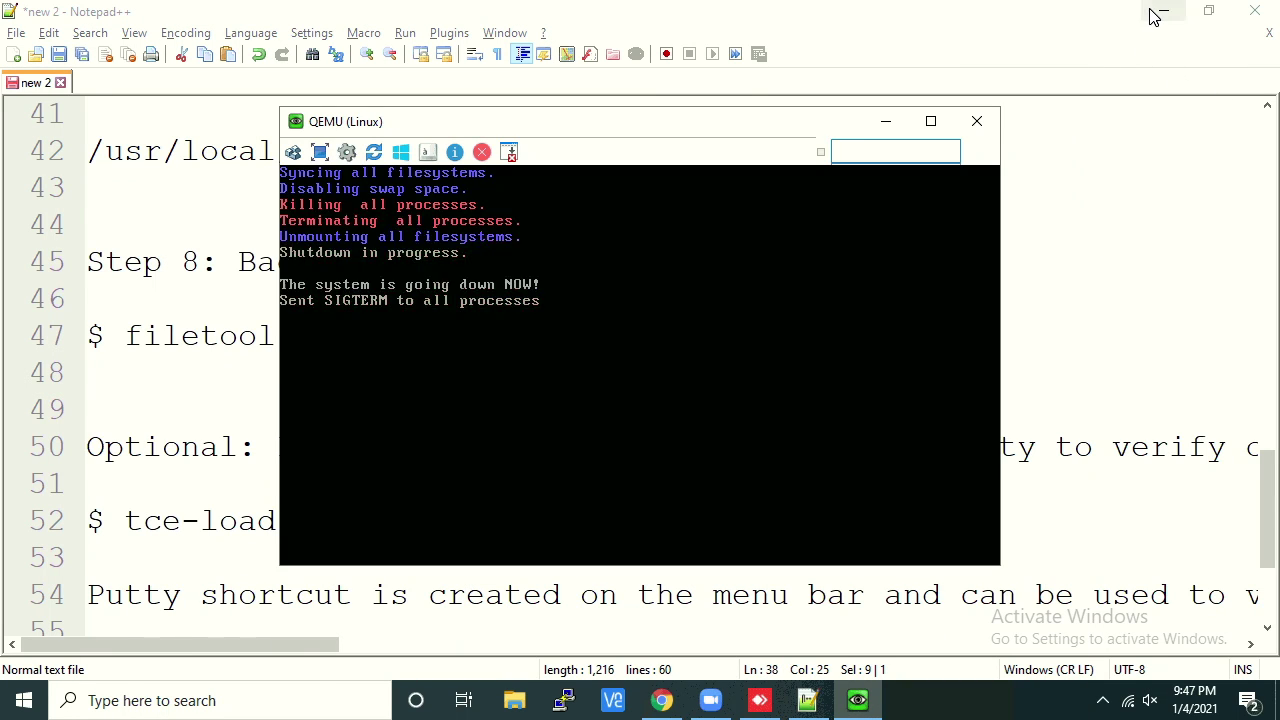
Run 'netstat -an | grep 22' and confirm port 22 listens on 0.0.0.0 and ::
left_click(1160, 12)
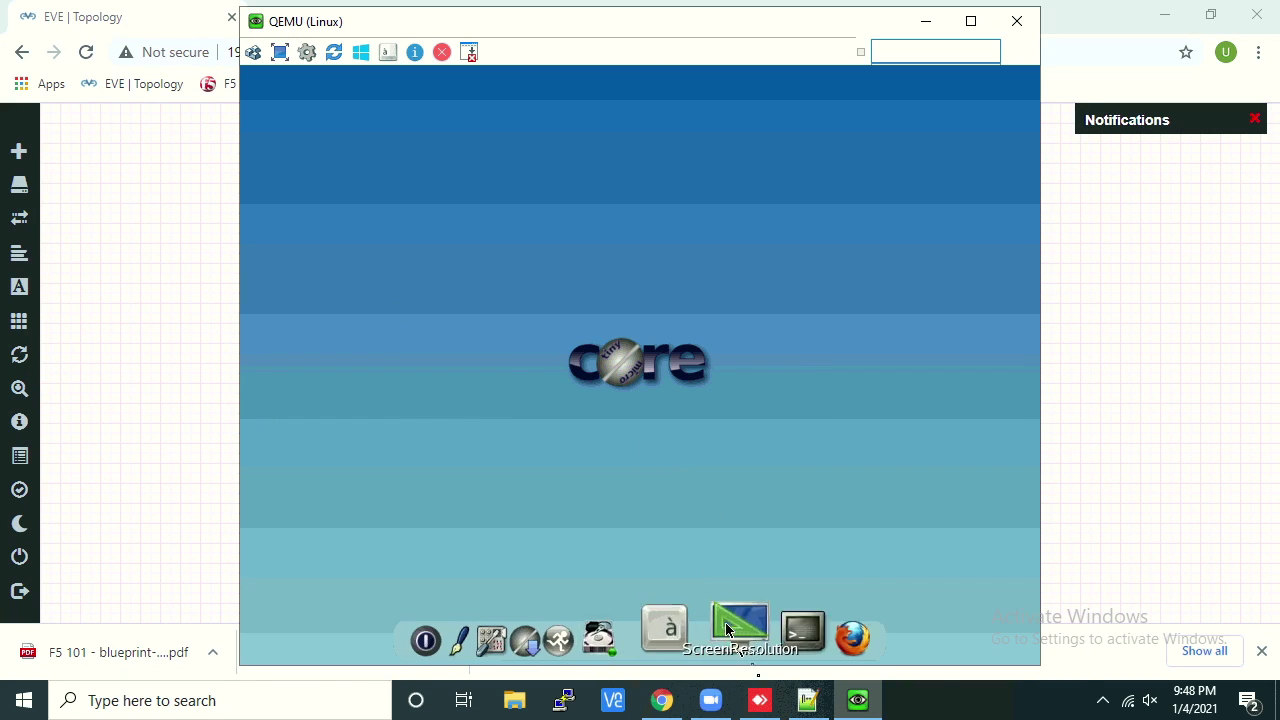
left_click(765, 635)
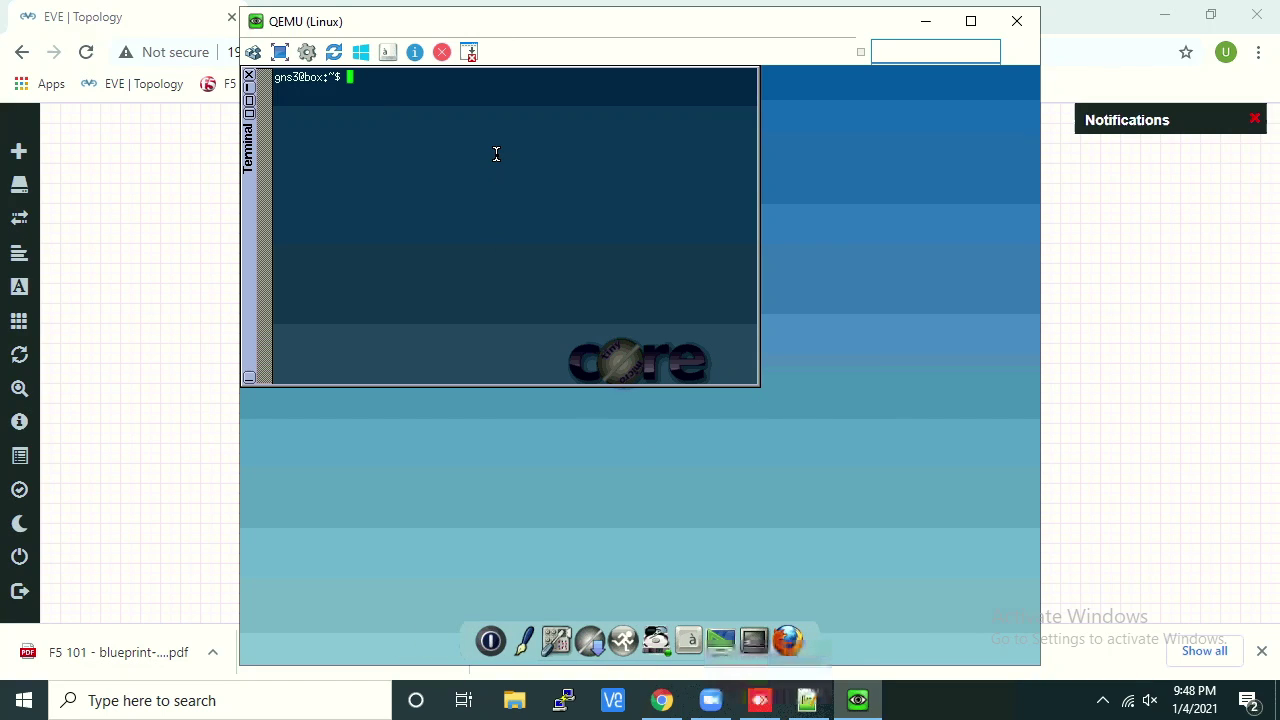
type("netstat -an |")
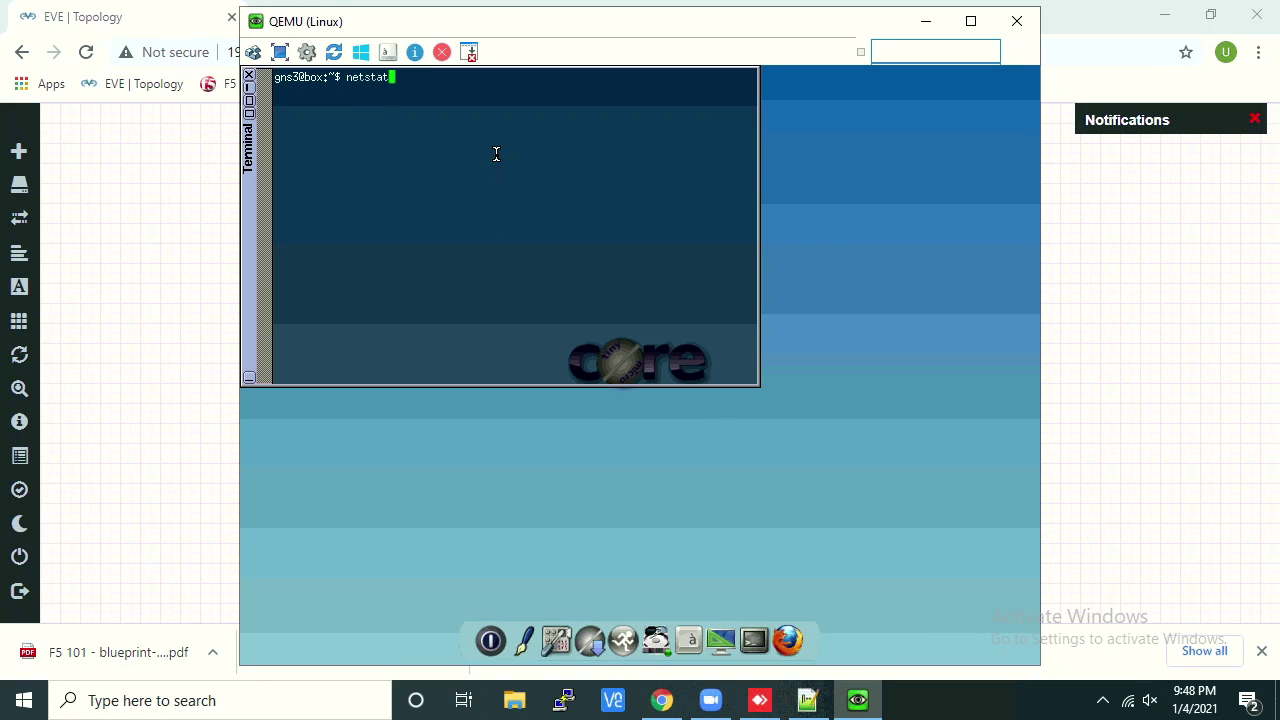
type(" grep")
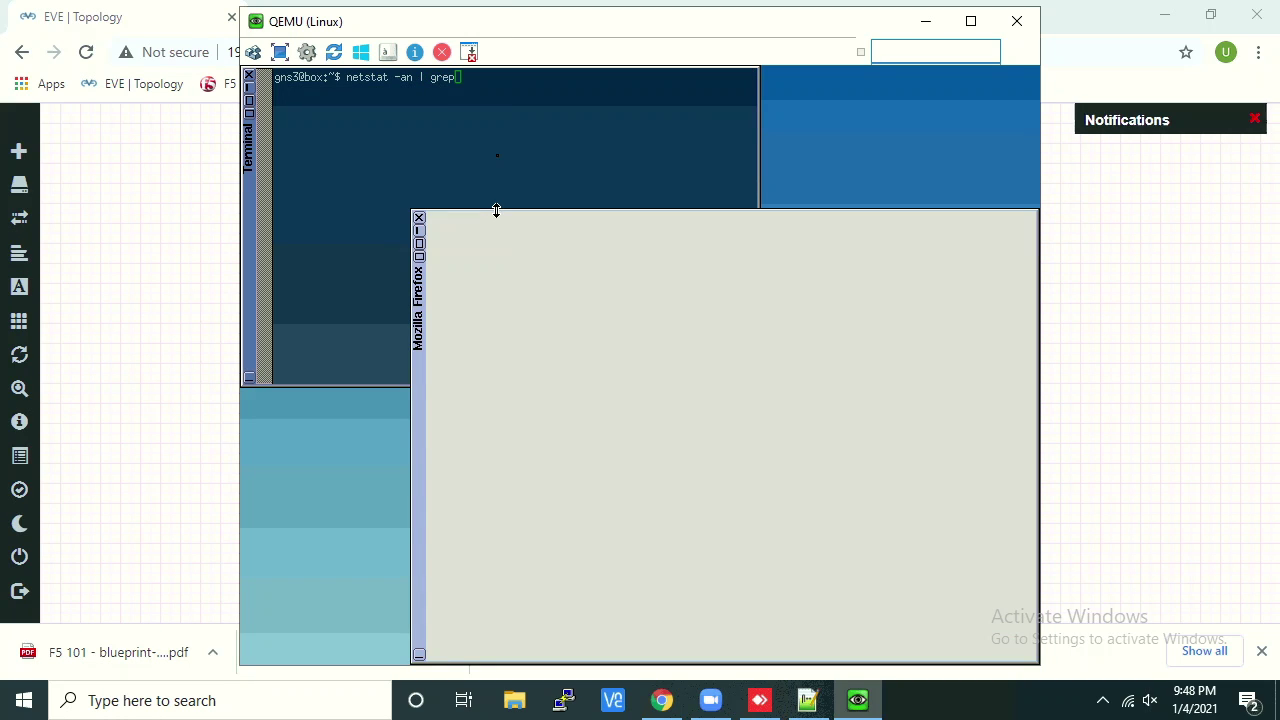
left_click(418, 222)
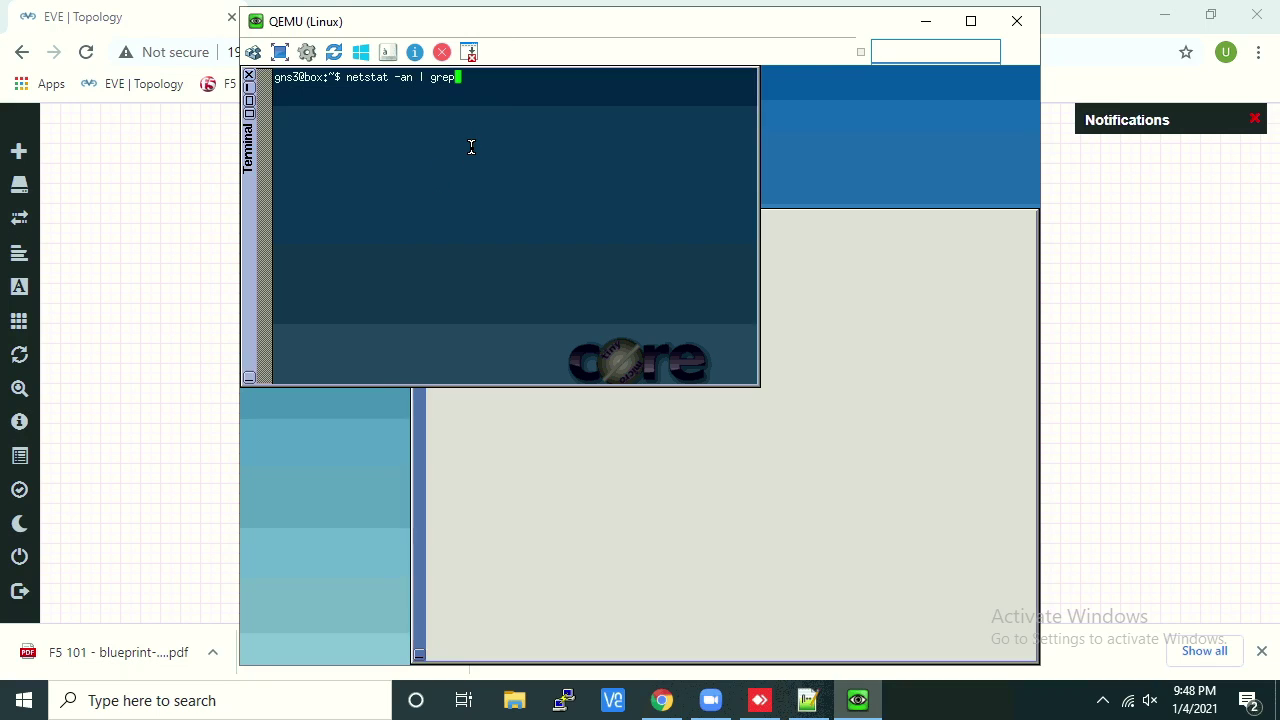
type("22")
key("Return")
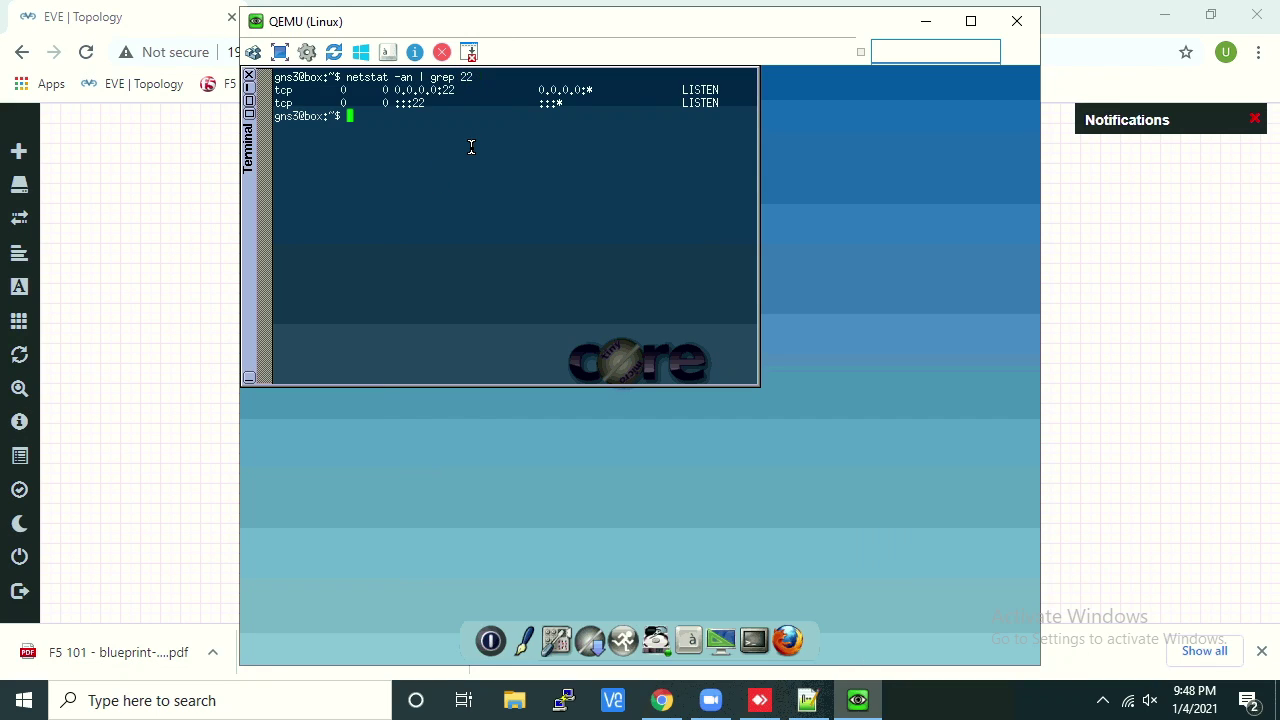
left_click_drag(721, 105, 255, 92)
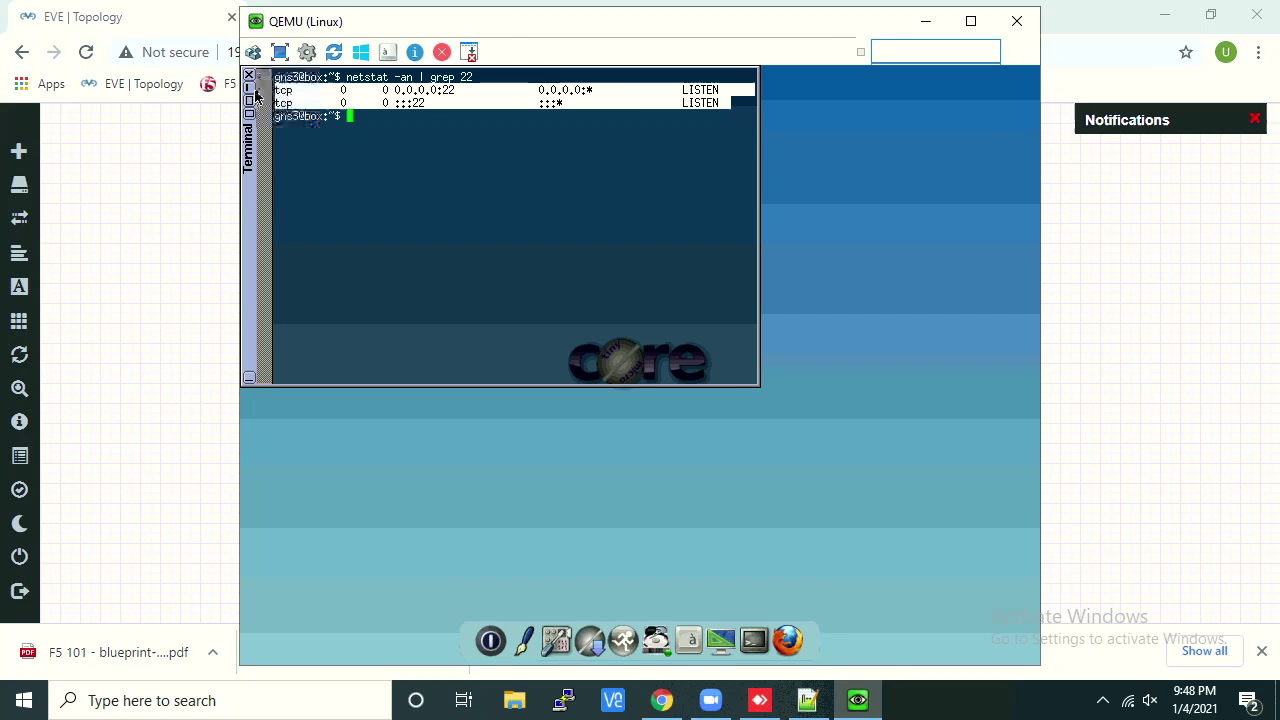
left_click(371, 117)
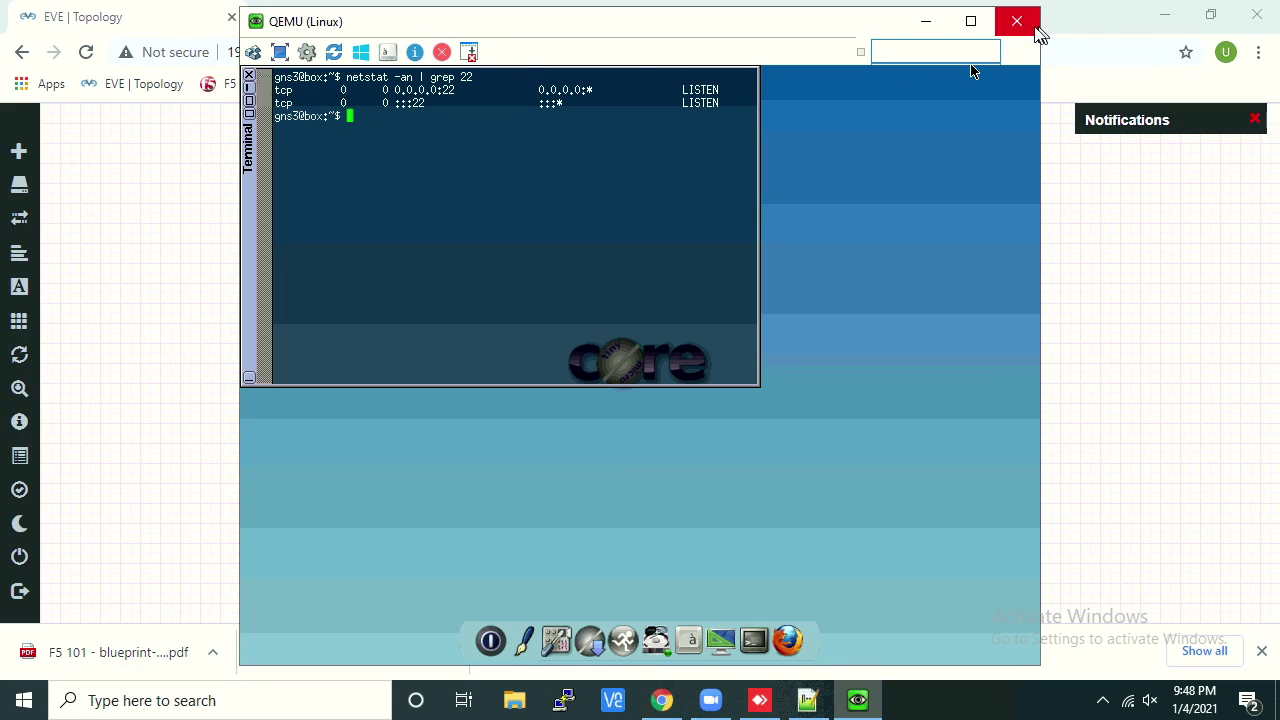
left_click(1026, 31)
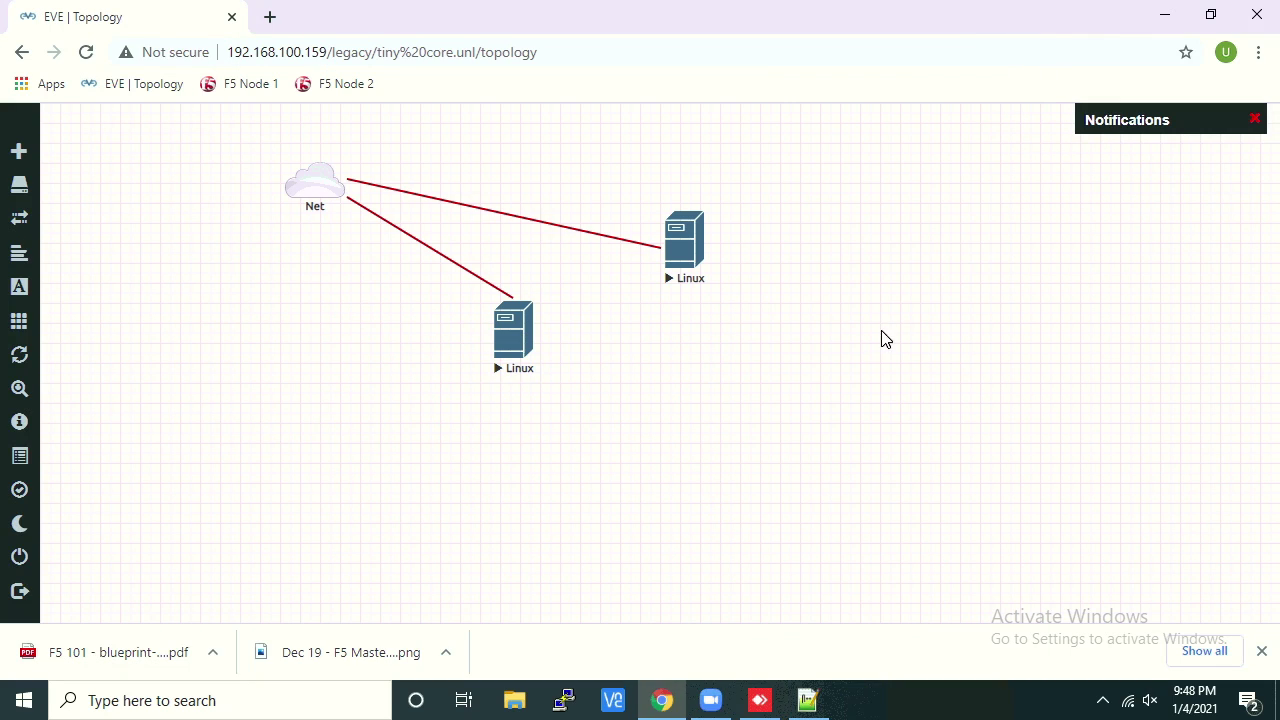
left_click(807, 700)
scroll(310, 520, "down", 1)
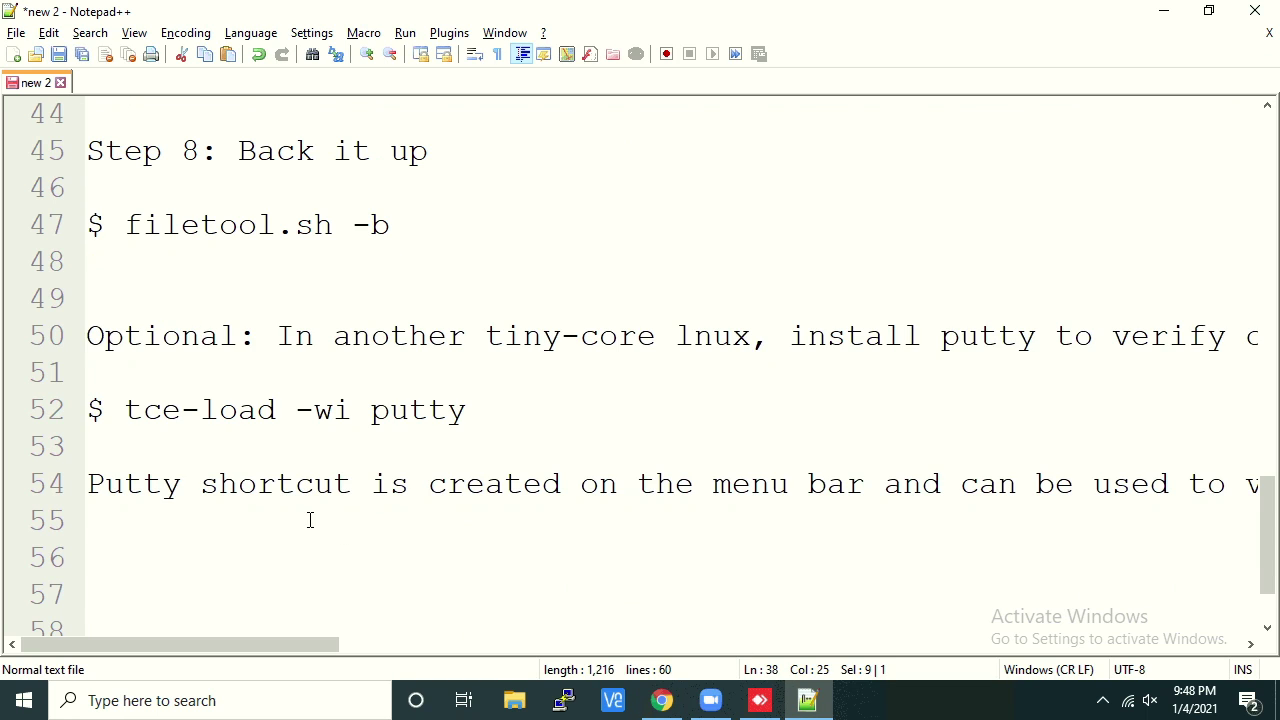
double_click(400, 411)
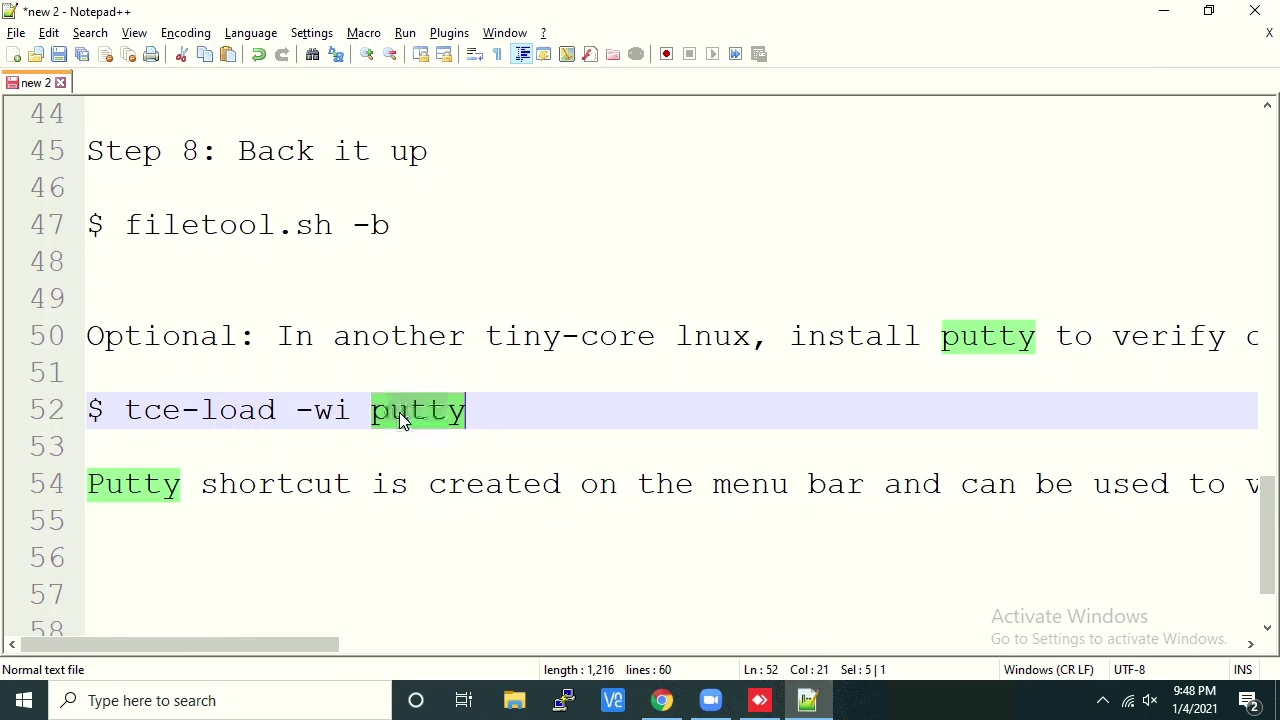
left_click(812, 700)
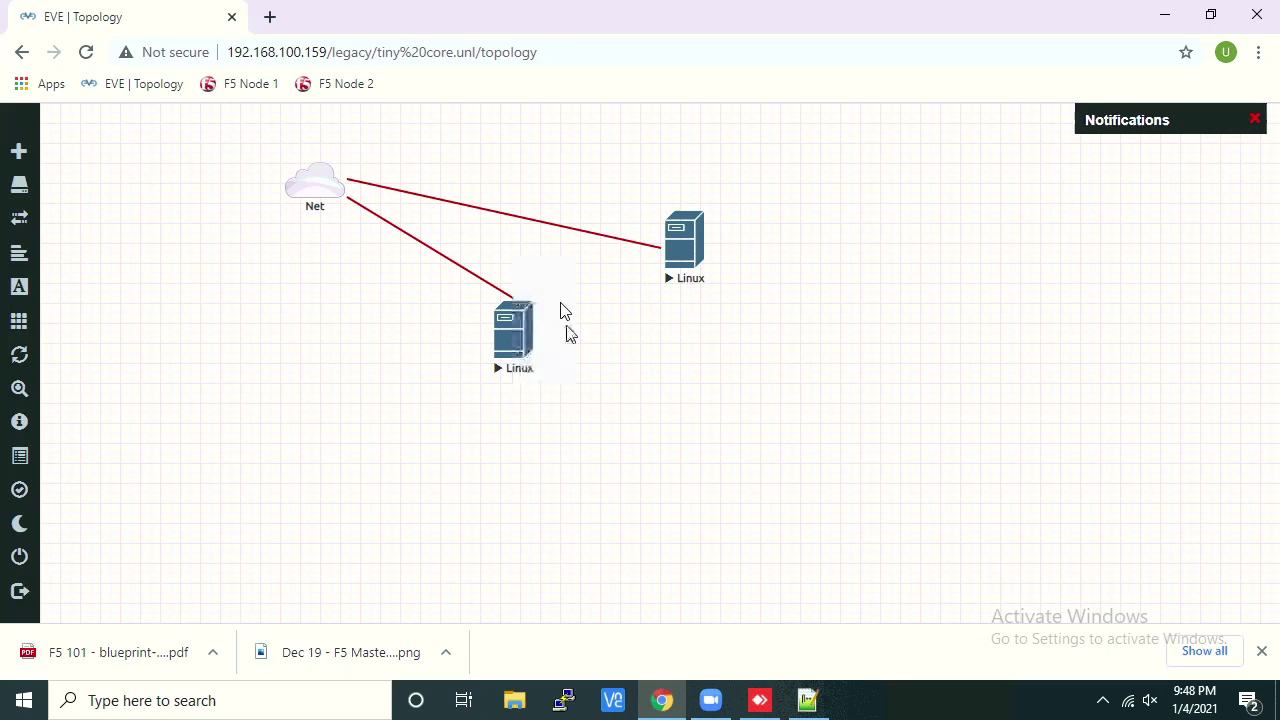
Open the upper Linux node's console and a terminal on the second VM
left_click(692, 250)
left_click(692, 189)
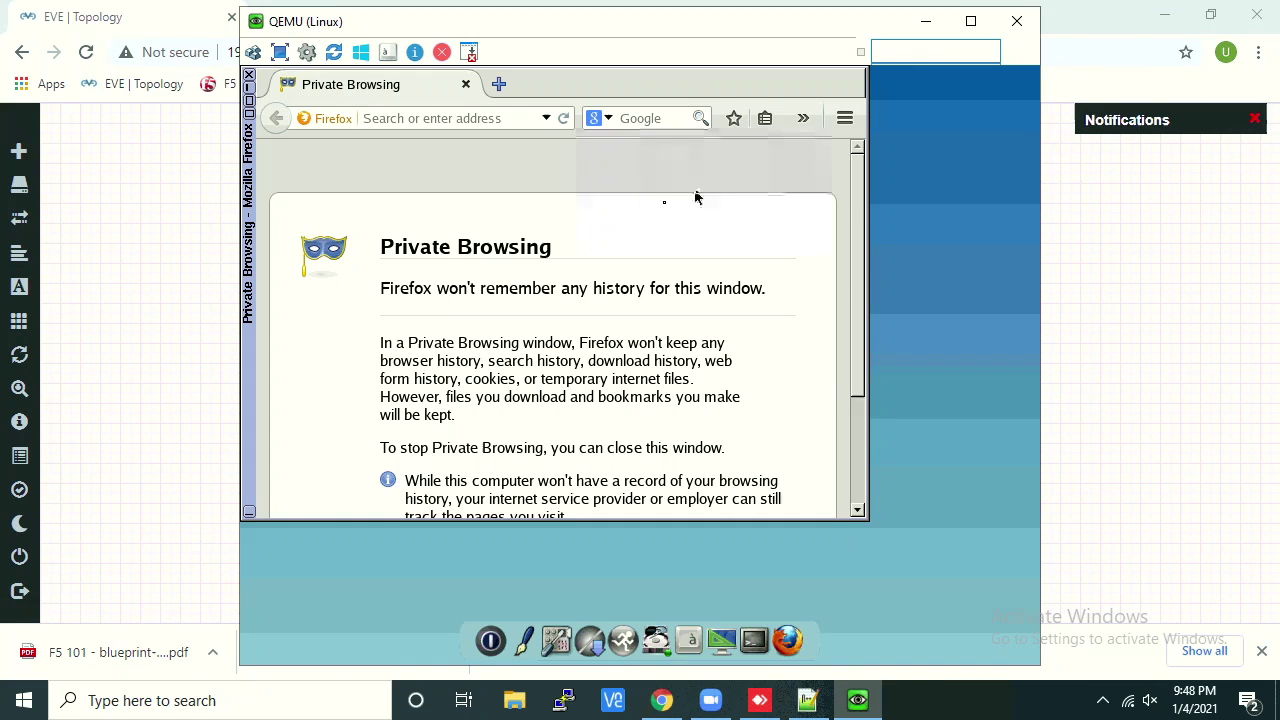
left_click(760, 640)
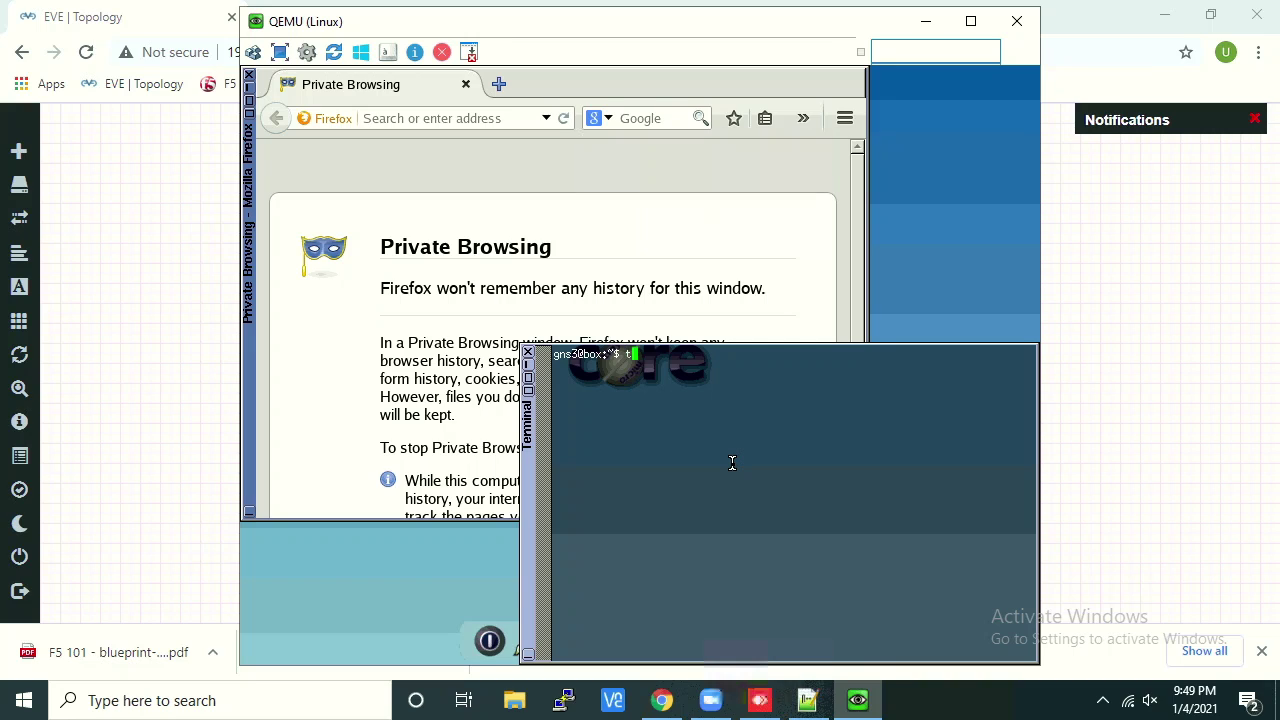
Install PuTTY with 'tce-load -wi putty', then close the terminal
type("tce-load -wi puty")
key("BackSpace")
type("ty")
key("Return")
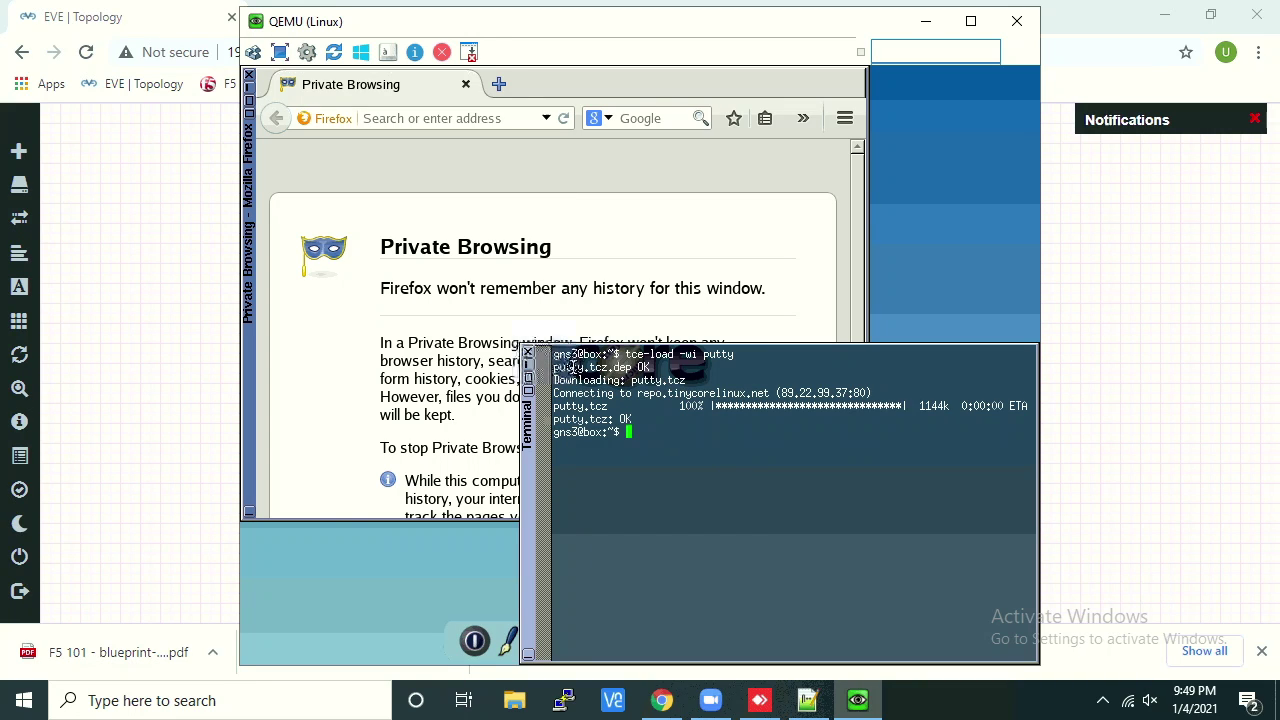
left_click(528, 353)
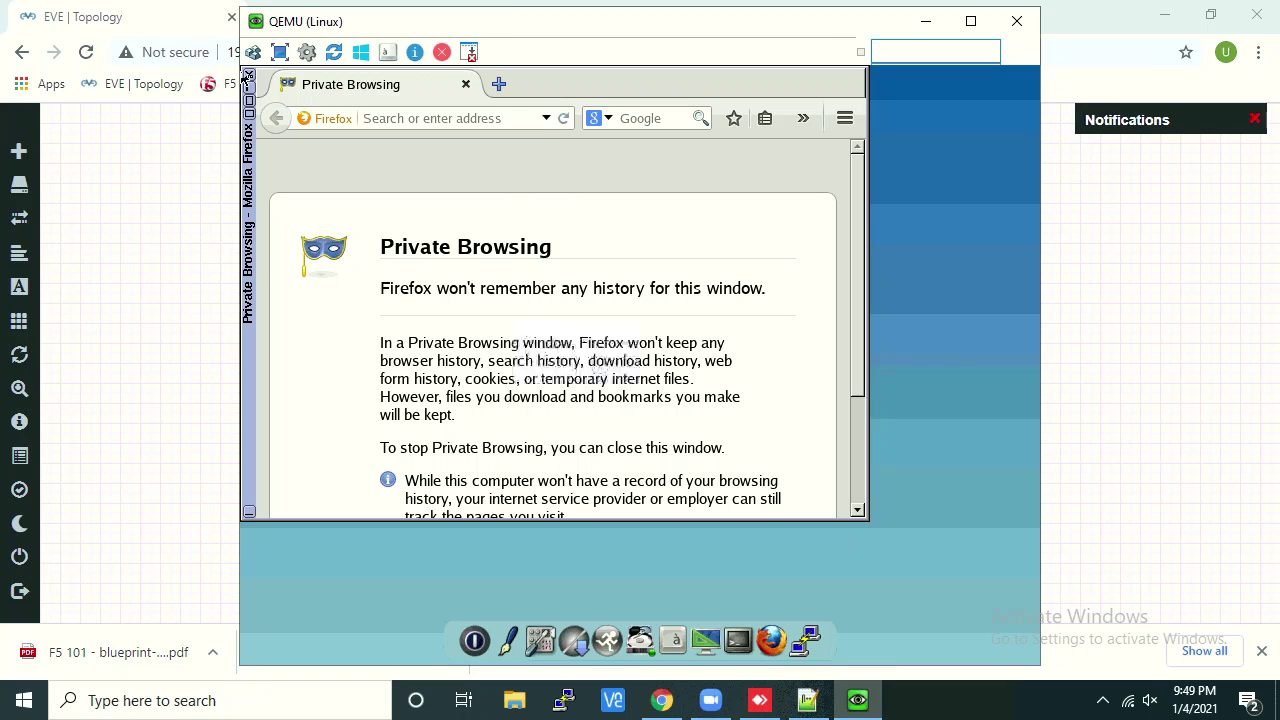
Open a PuTTY SSH connection to 192.168.100.177 on port 22
left_click(248, 77)
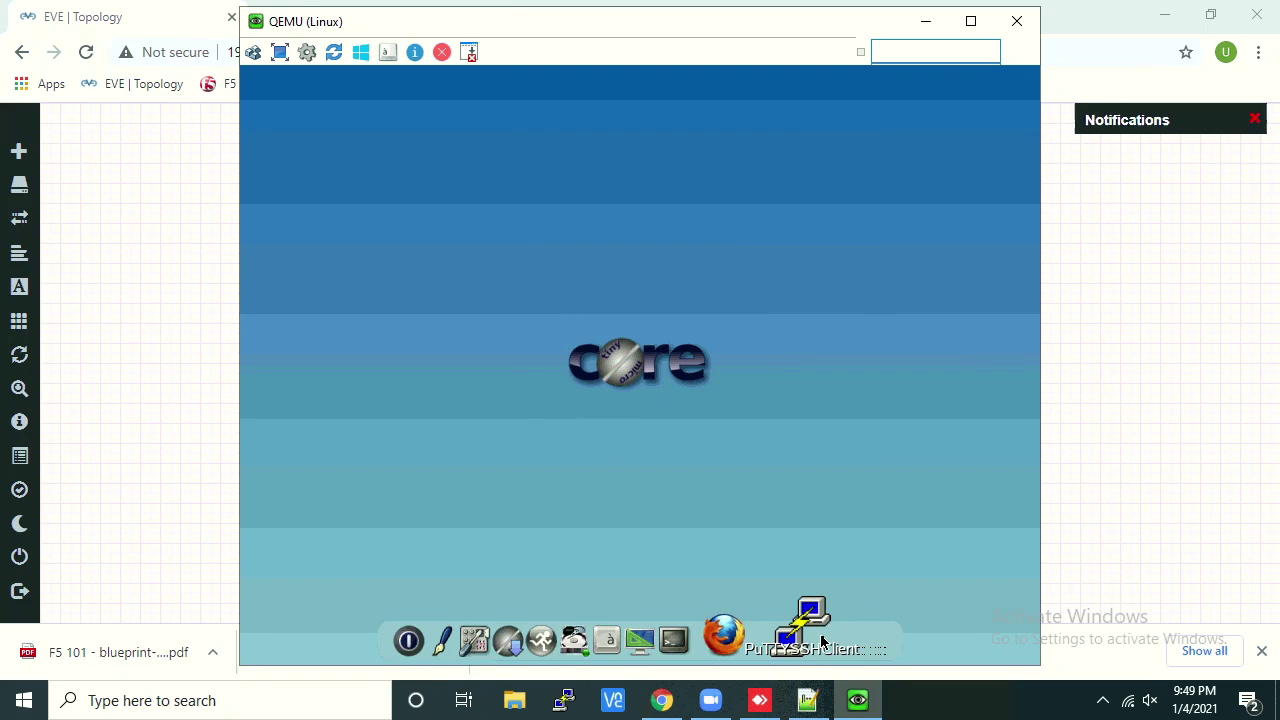
left_click(822, 641)
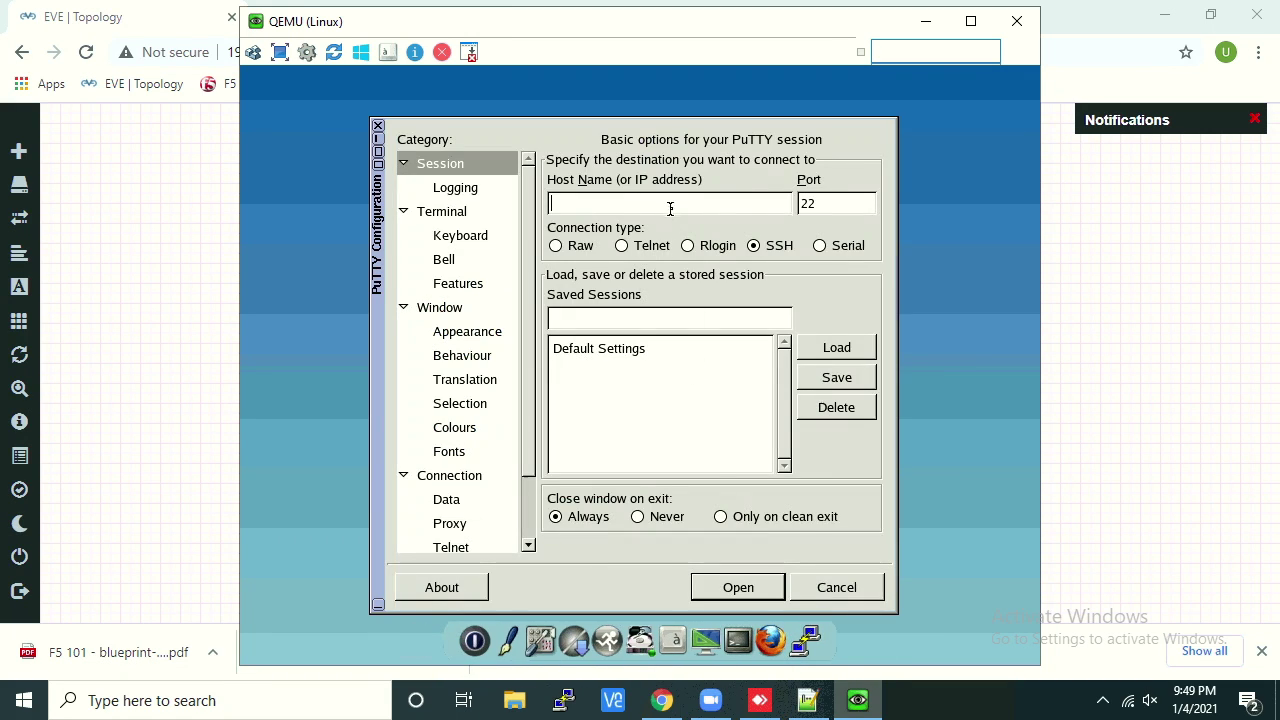
type("192.")
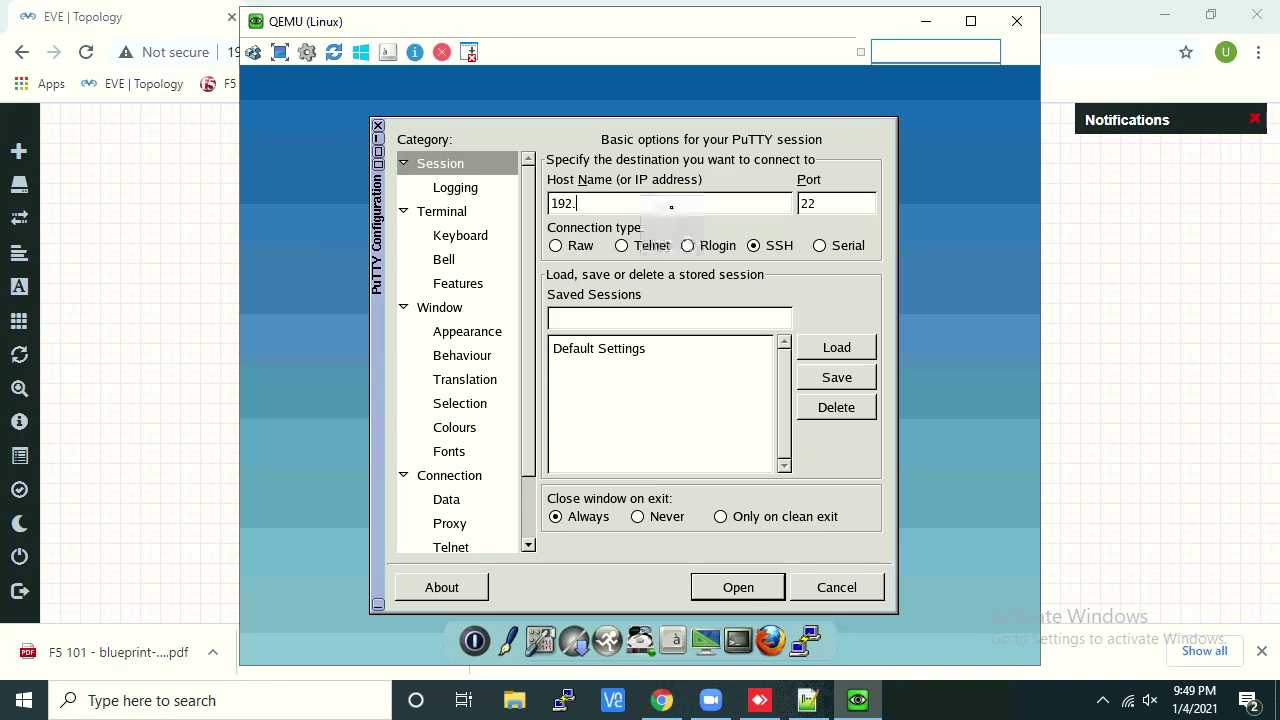
type("168.100.177")
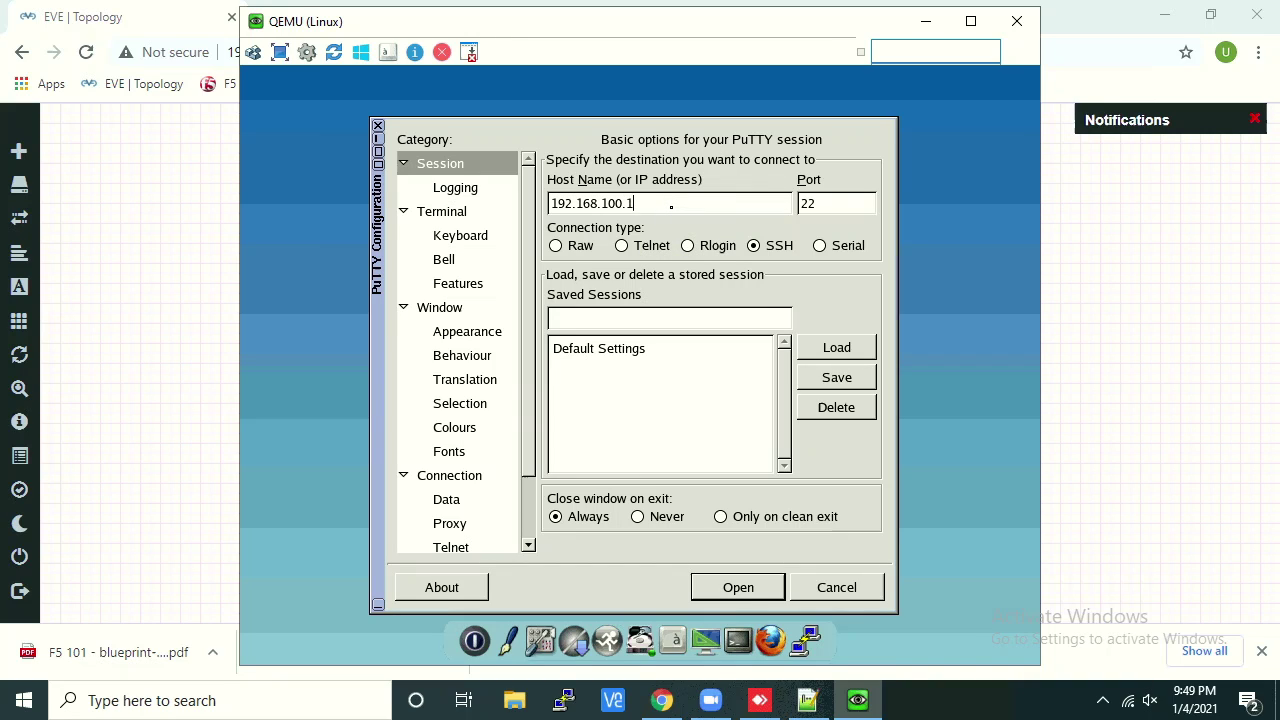
left_click(777, 588)
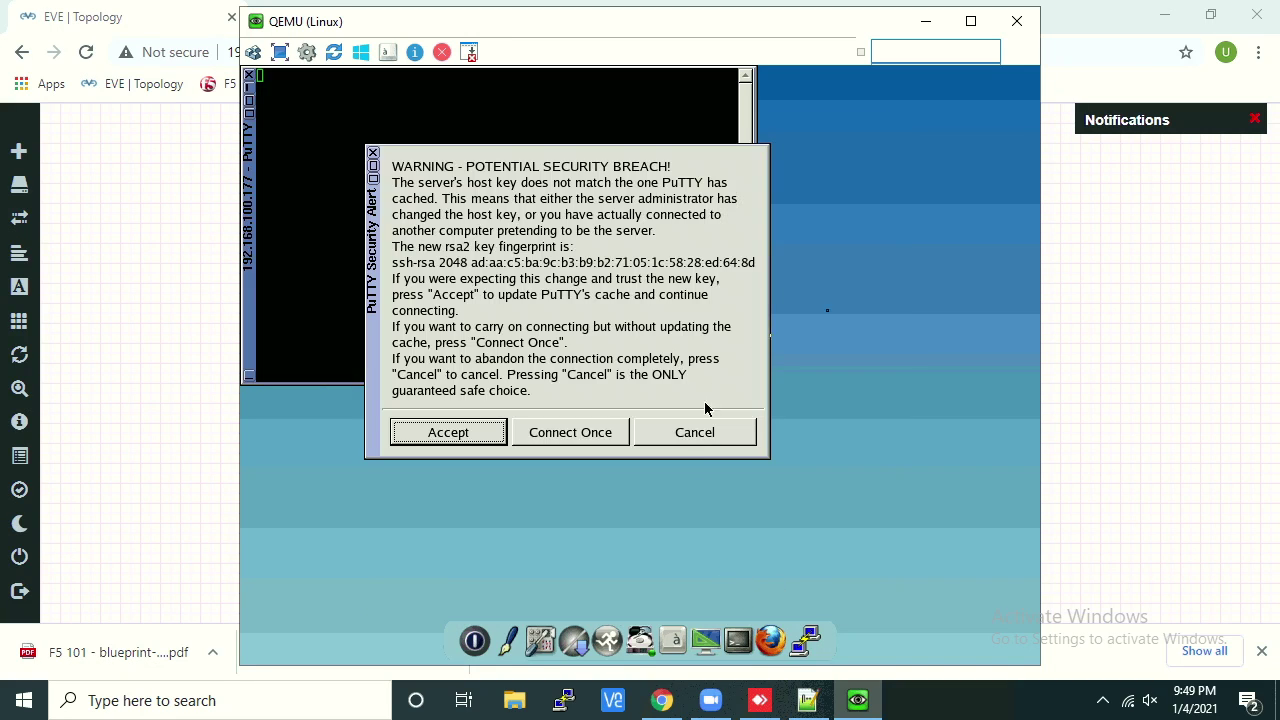
Accept the host key, log in as root, and confirm hostname returns box
left_click(480, 434)
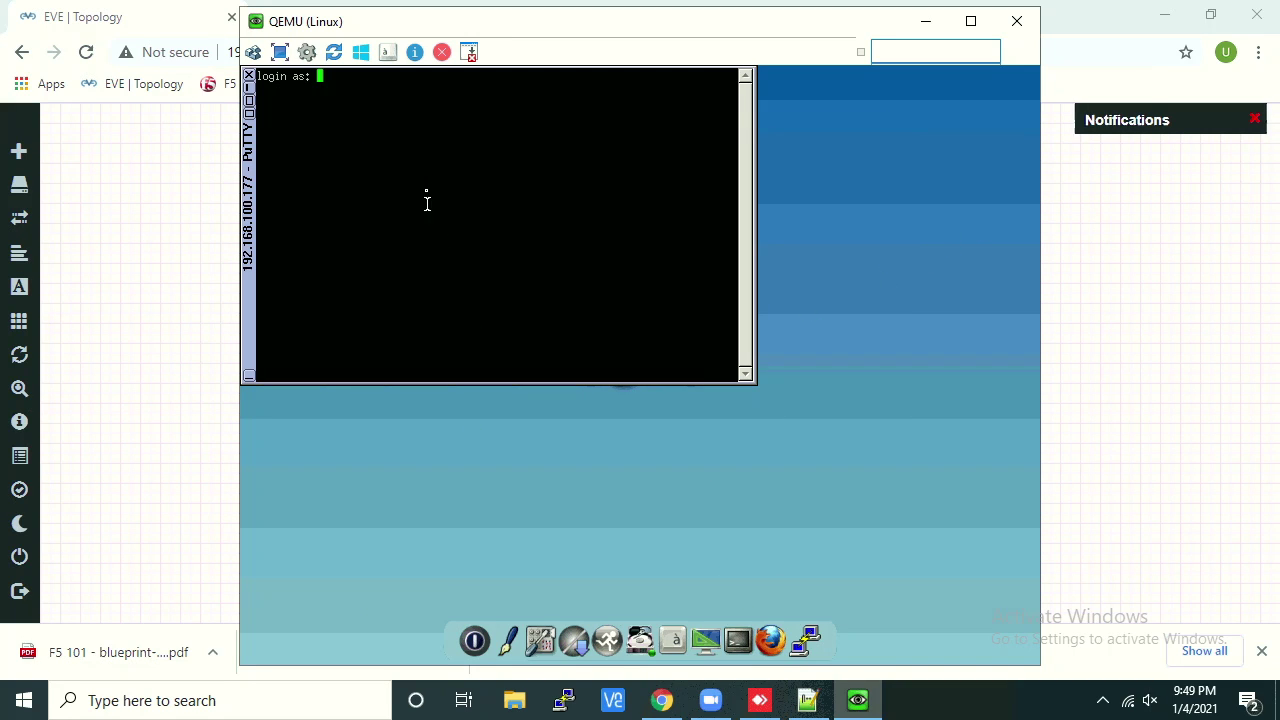
type("root")
key("Return")
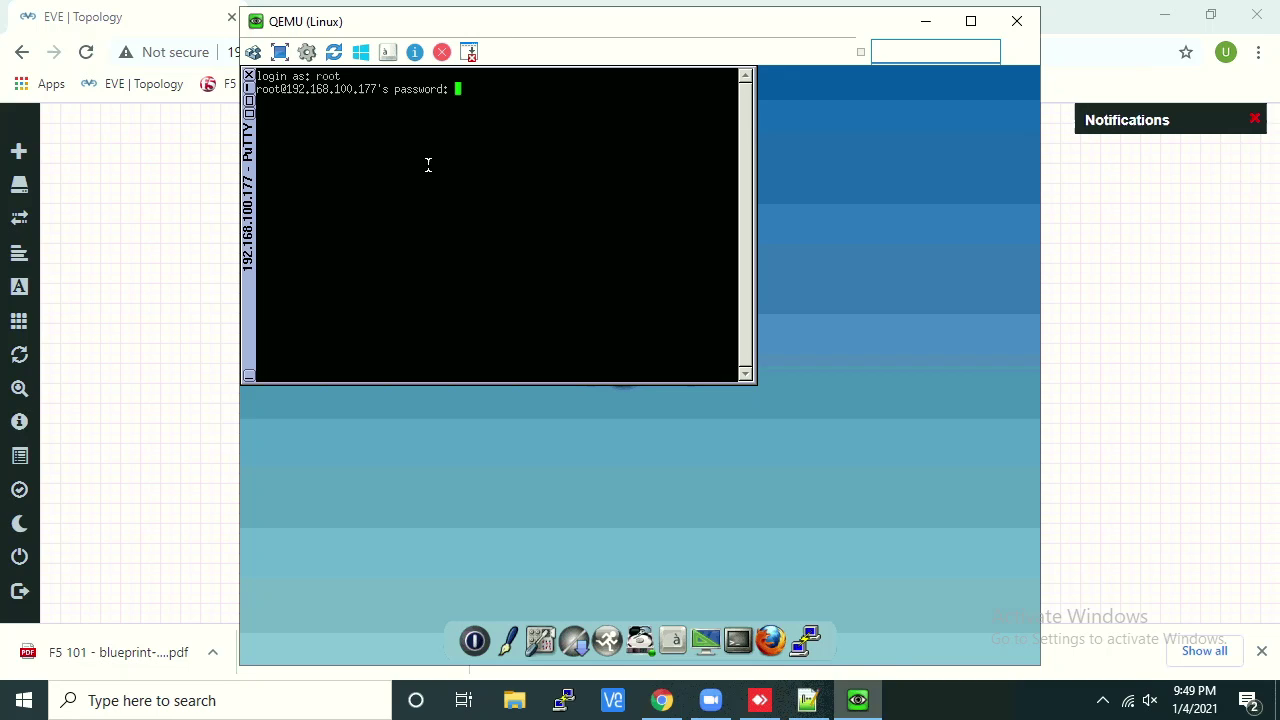
key("Return")
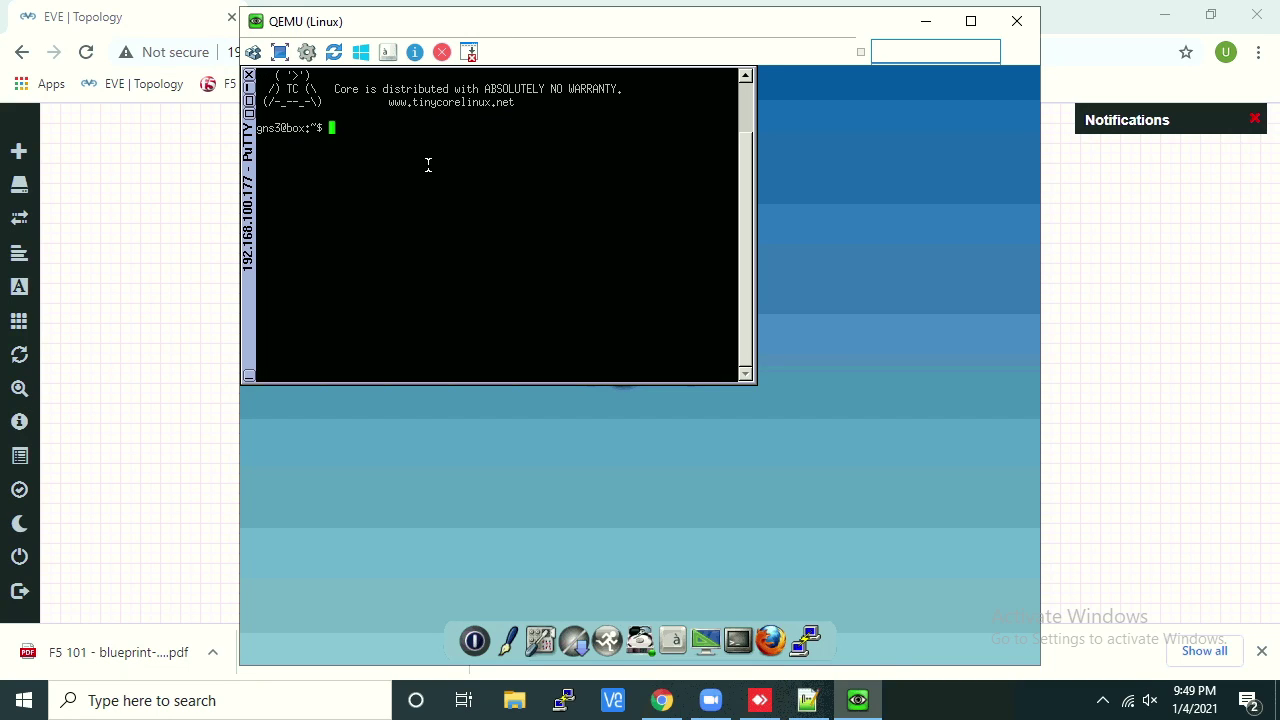
type("hostname")
key("Return")
left_click_drag(471, 20, 911, 74)
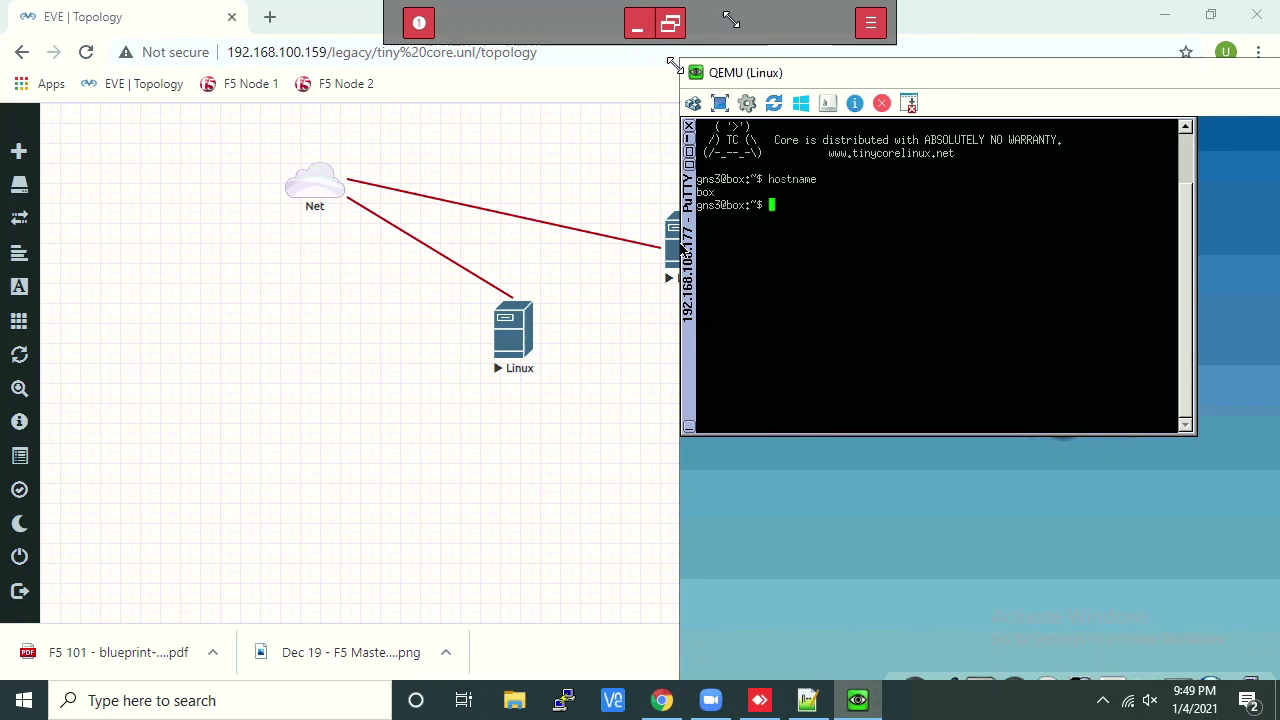
left_click(869, 21)
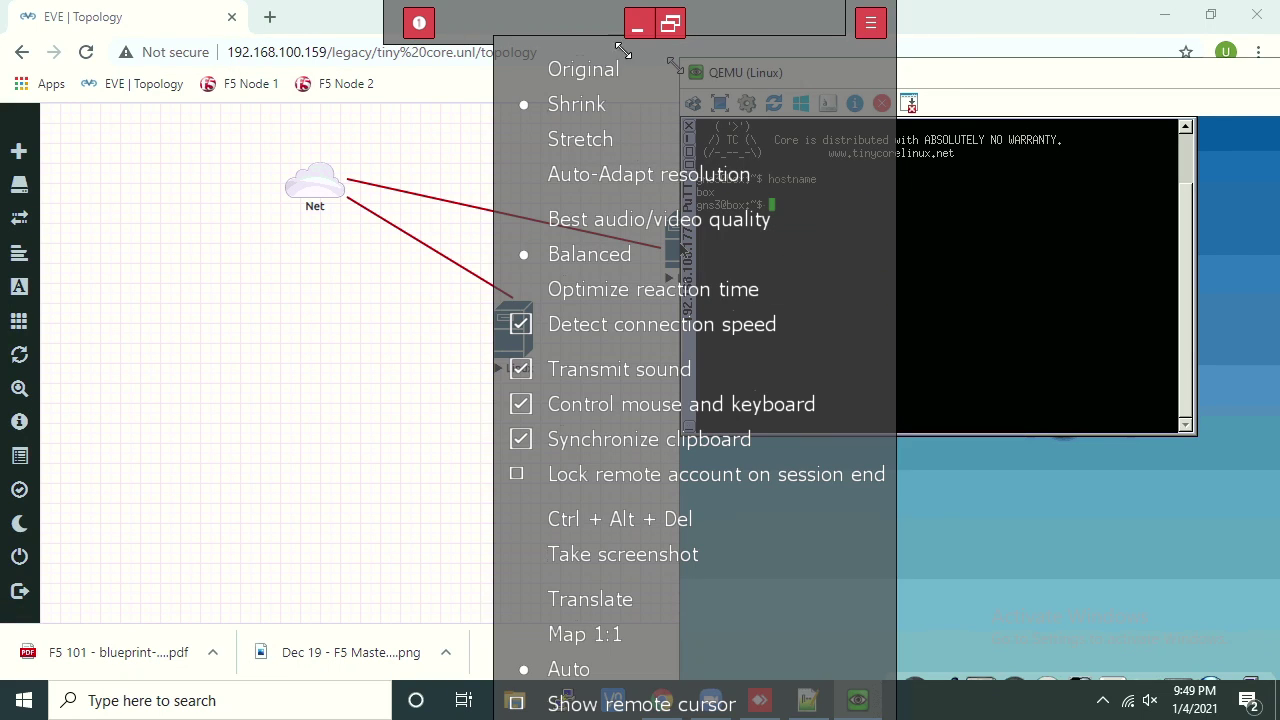